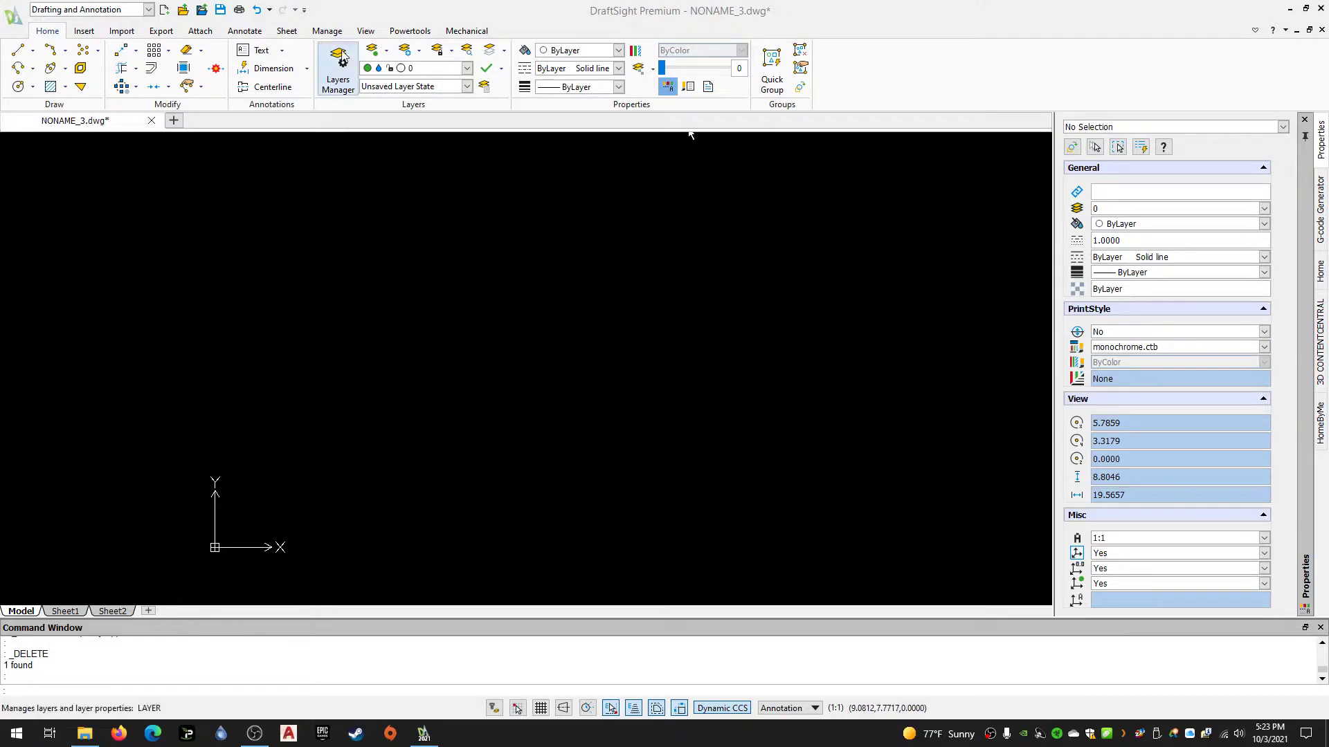
Choose the bird JPG from the Desktop folder as an image reference to attach
click(208, 34)
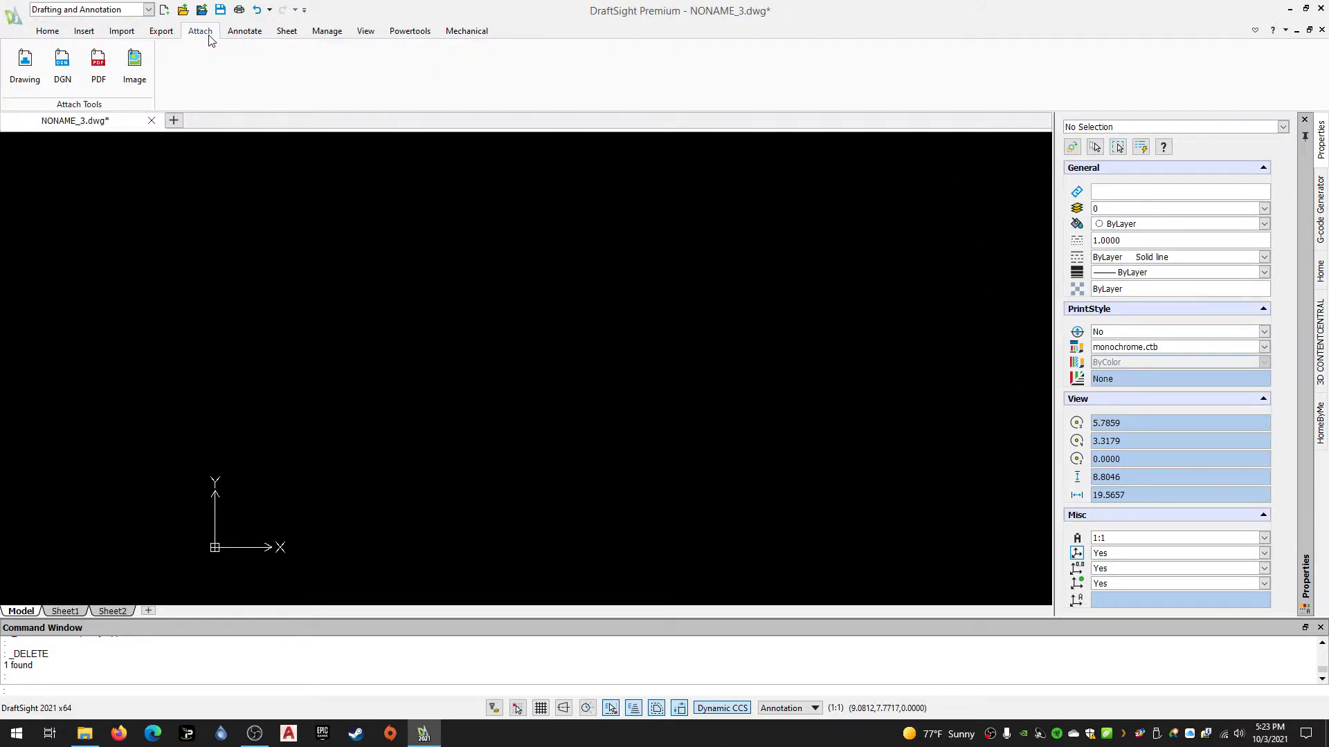
click(137, 67)
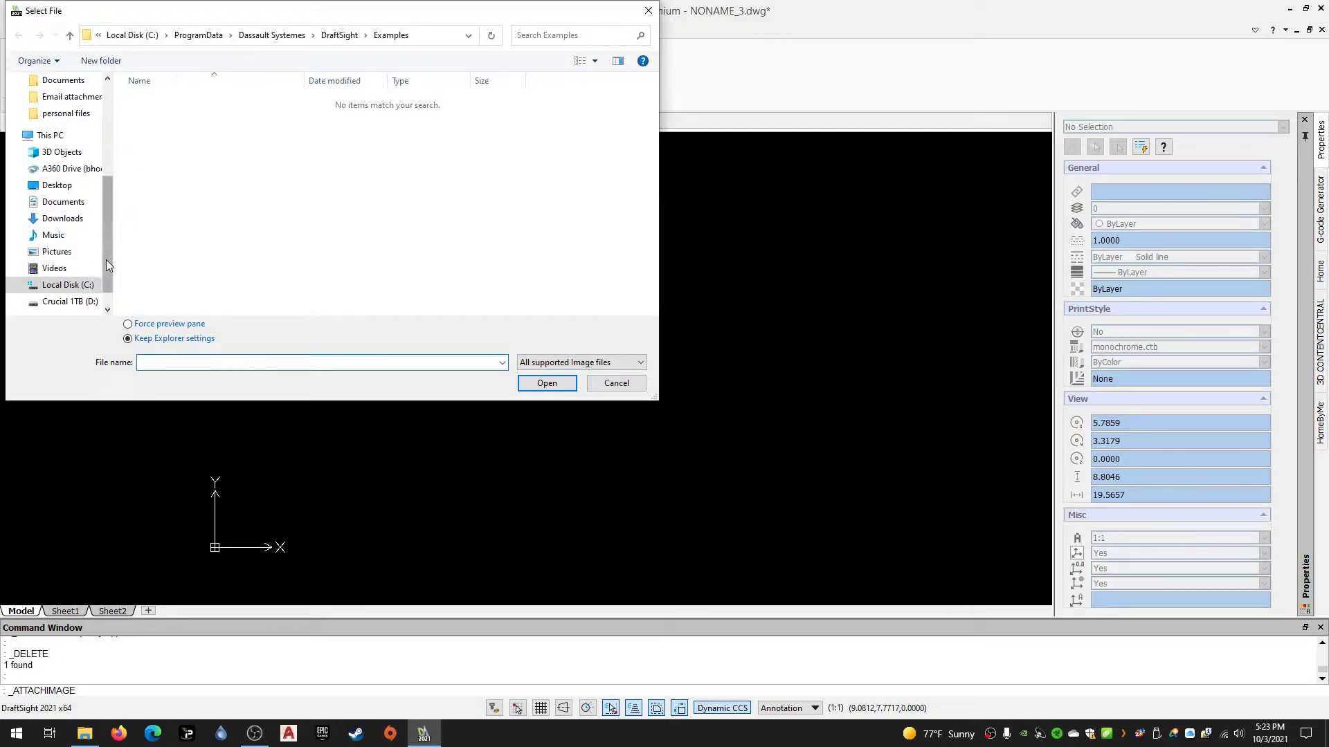
drag(107, 255, 115, 169)
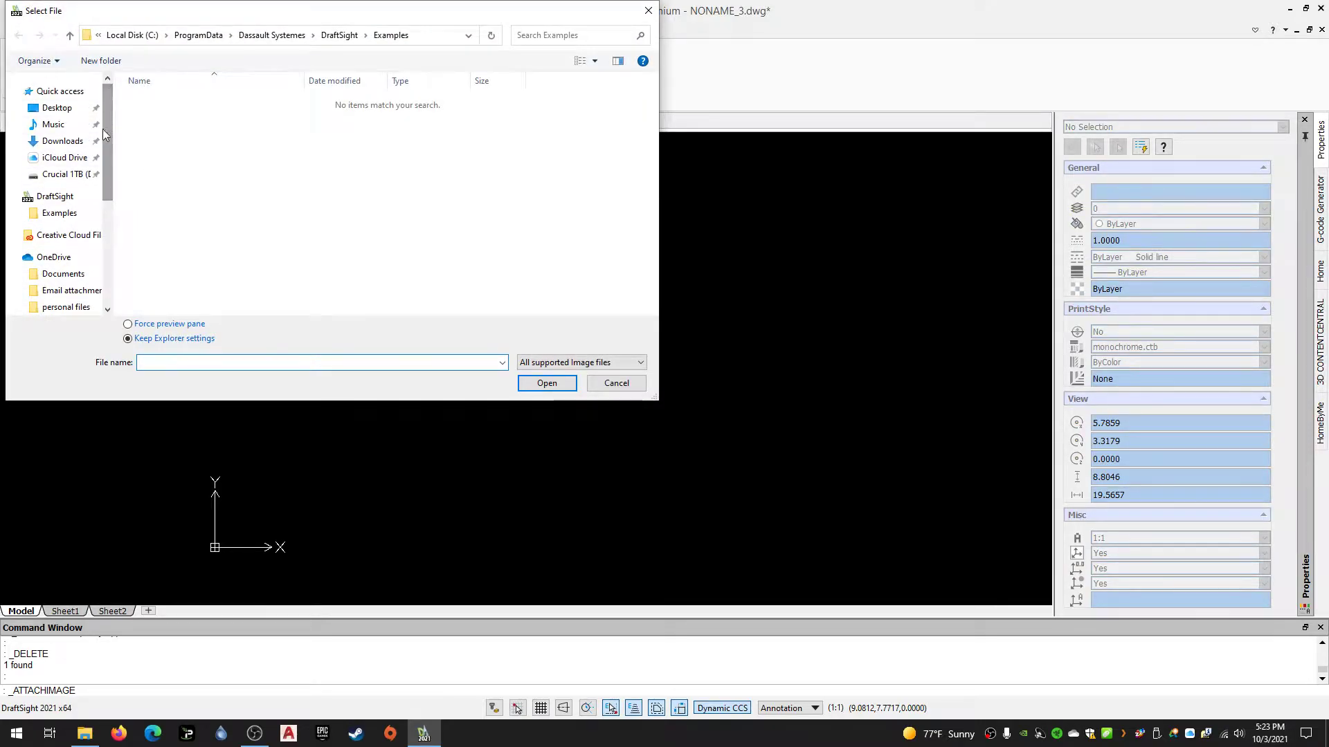
click(81, 113)
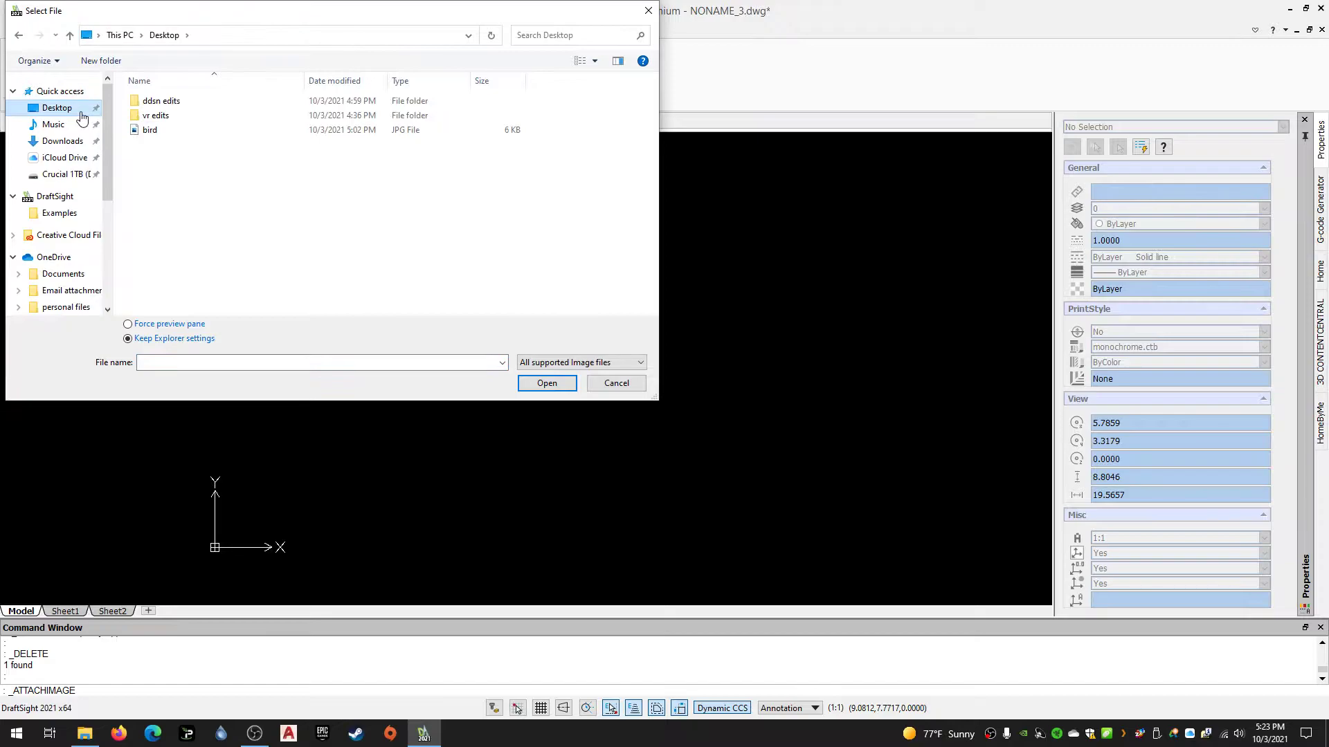
click(149, 130)
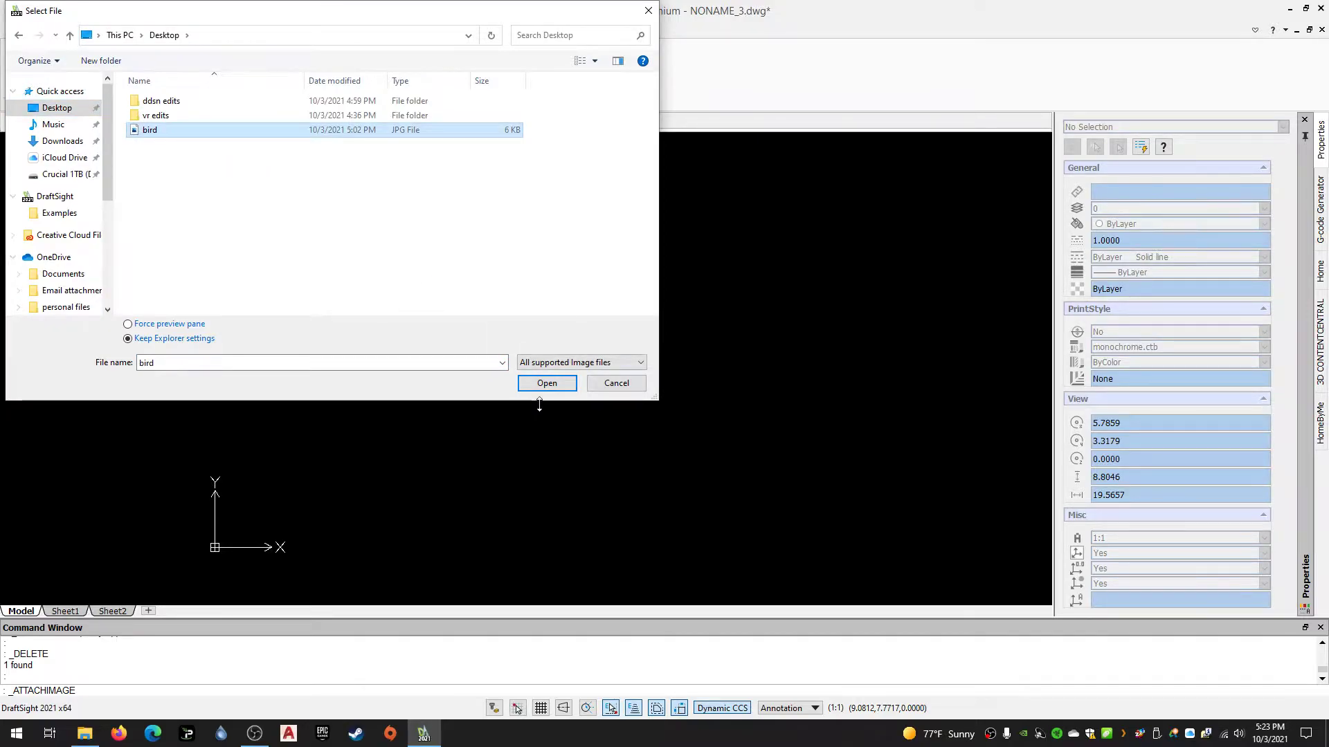
click(541, 381)
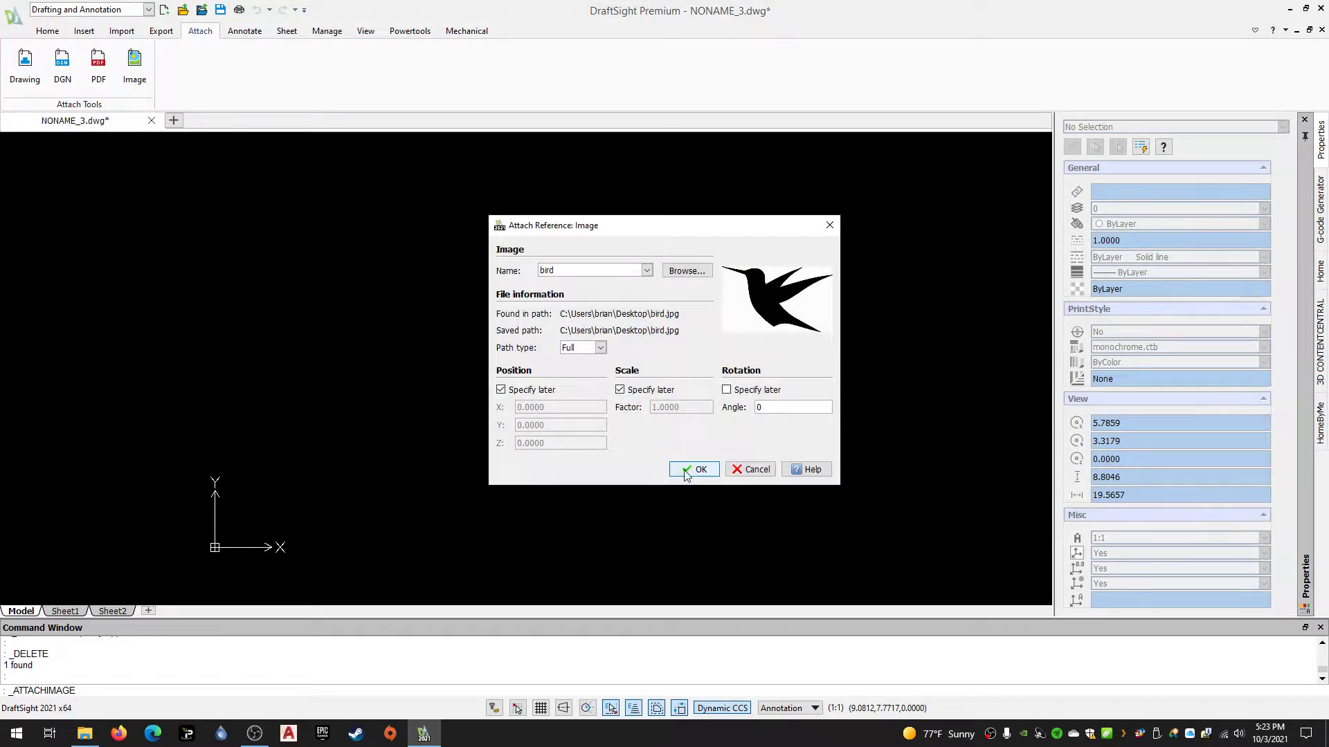
Place the bird image just above and beside the origin, scaled to about 5.97 wide, with no rotation
click(695, 469)
click(298, 509)
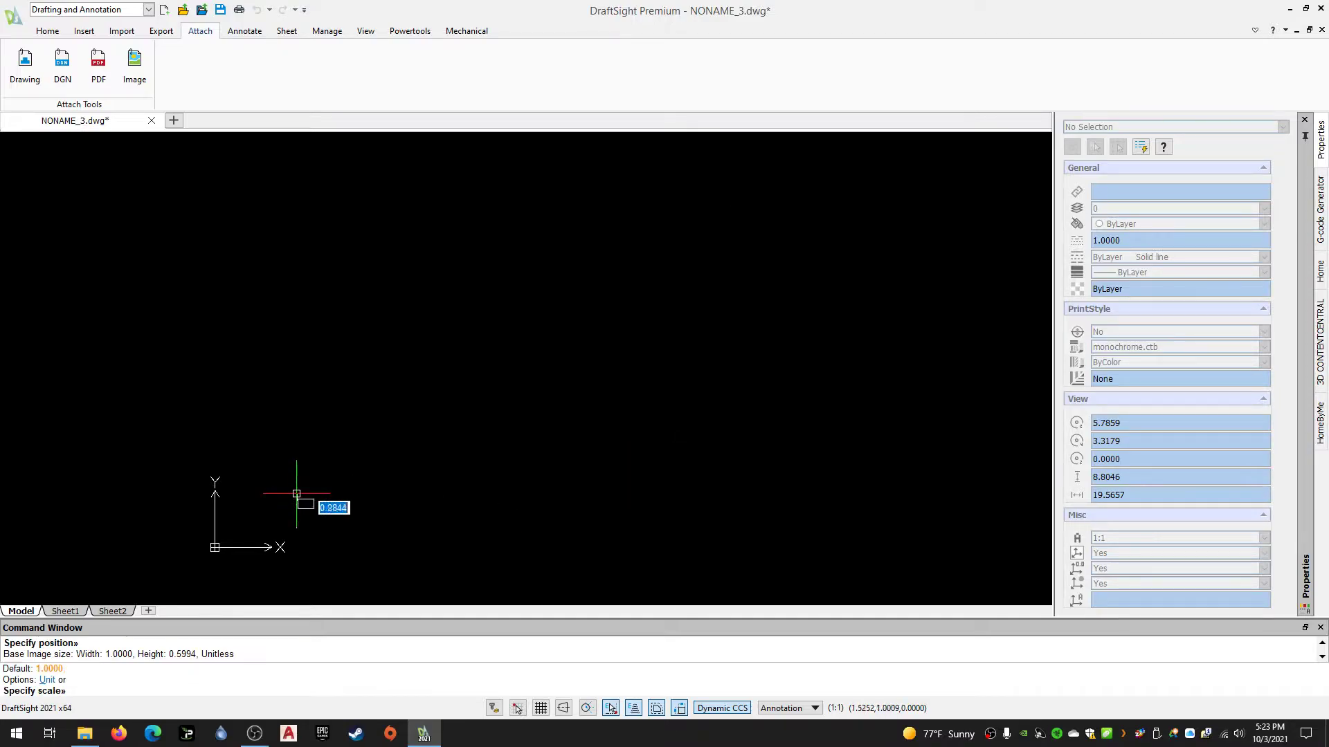
click(477, 246)
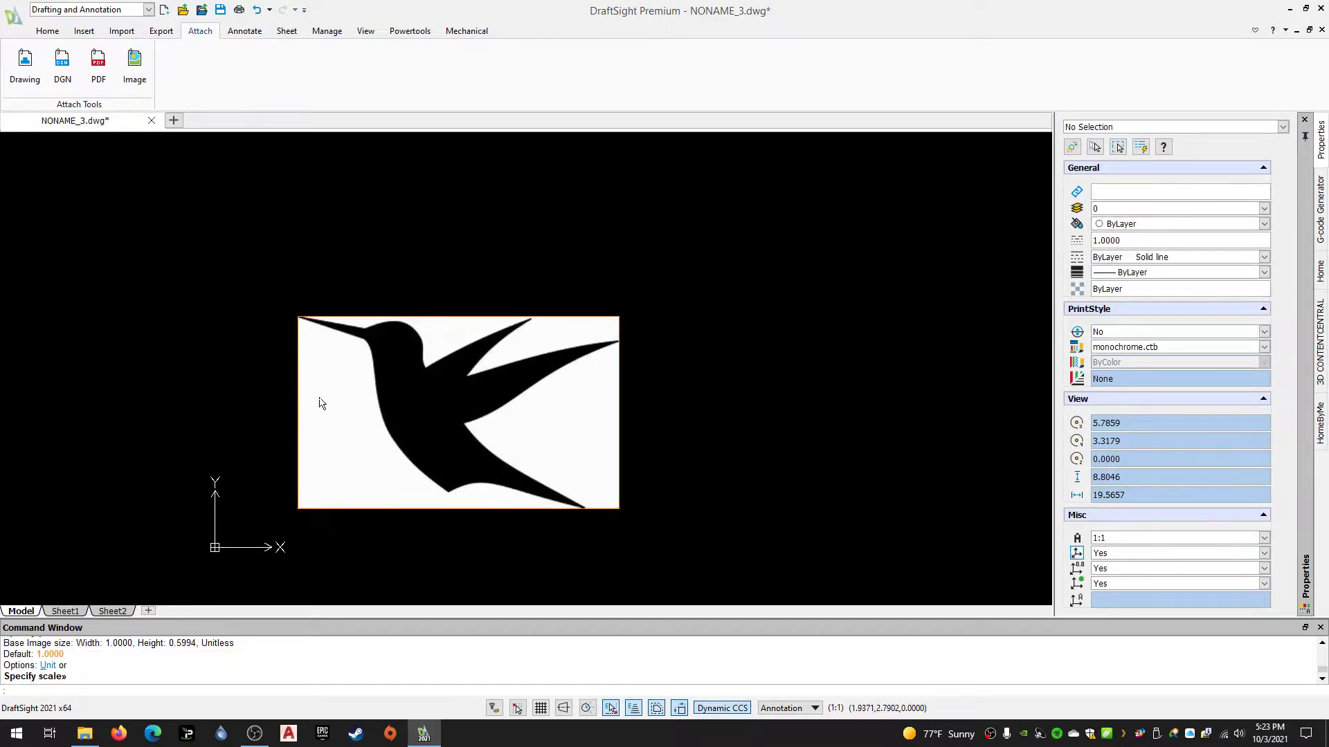
scroll(332, 540, up, 2)
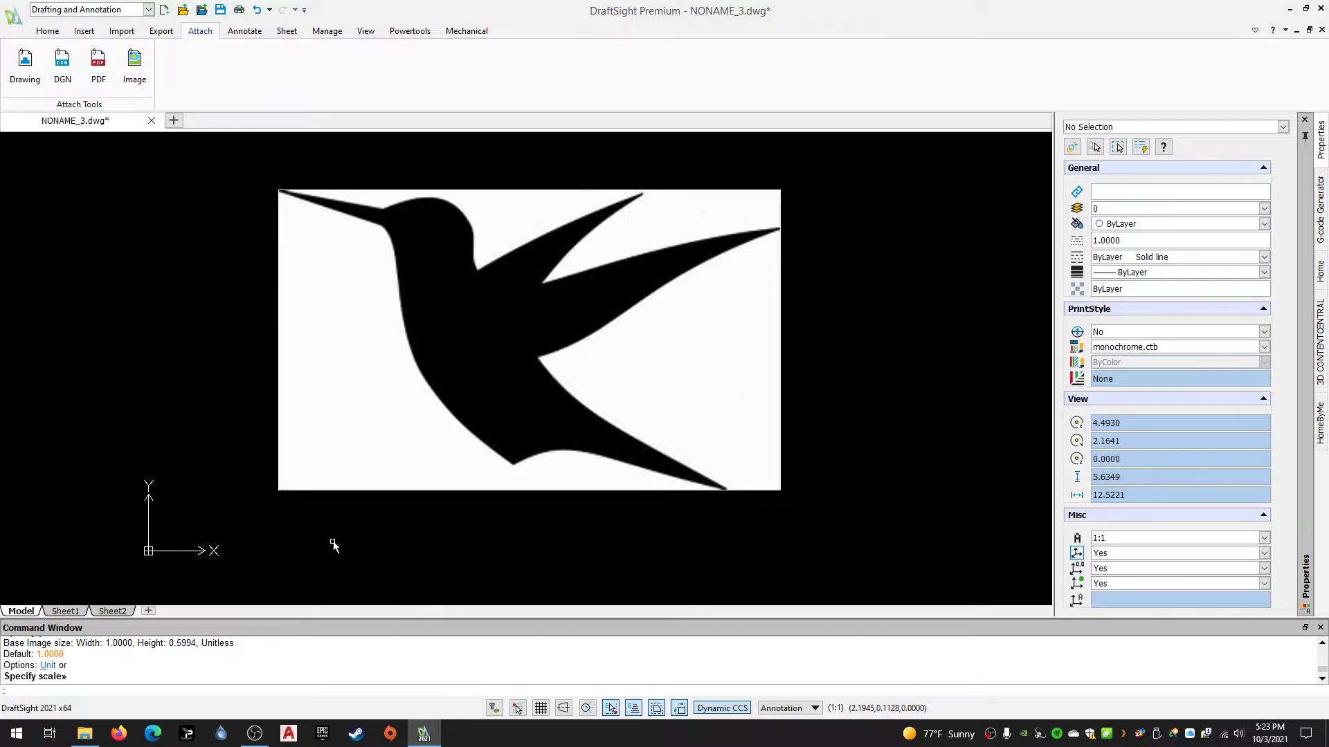
middle_drag(582, 385, 605, 420)
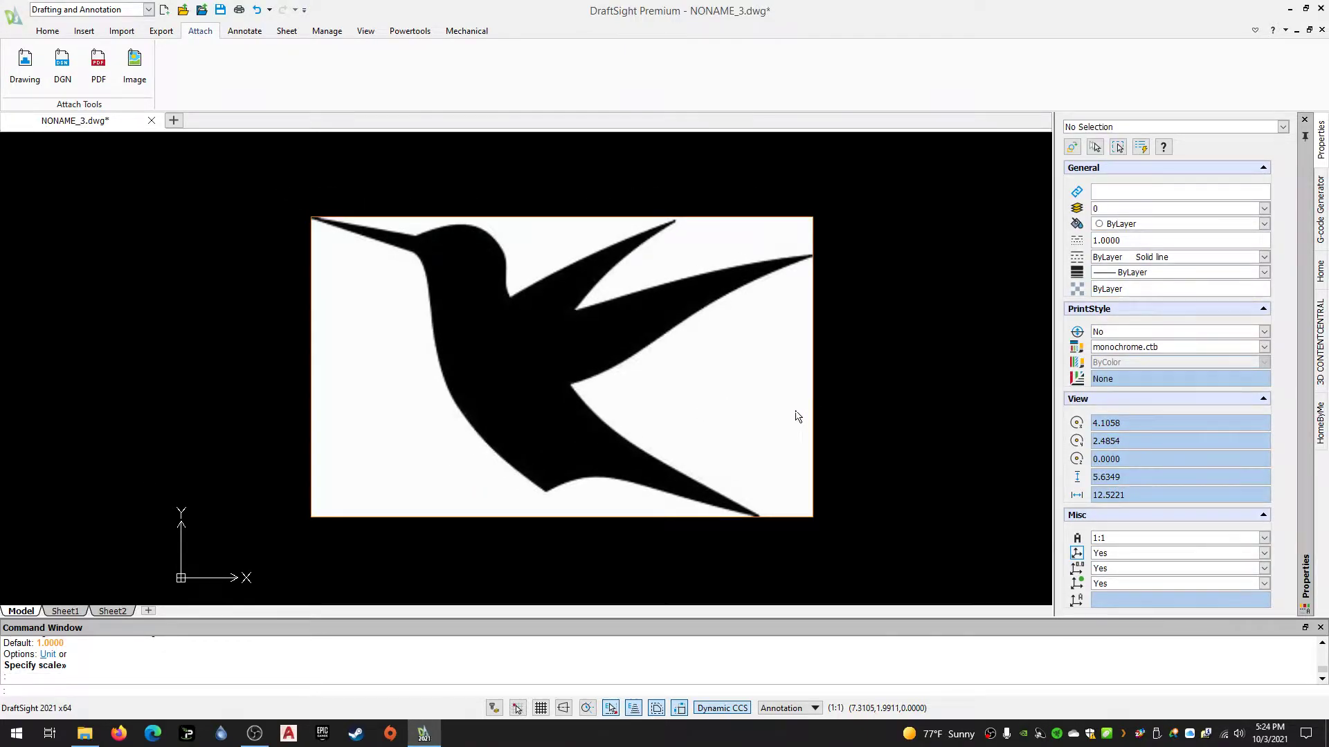
Set the bird image's fade to 50 and deselect it
click(797, 416)
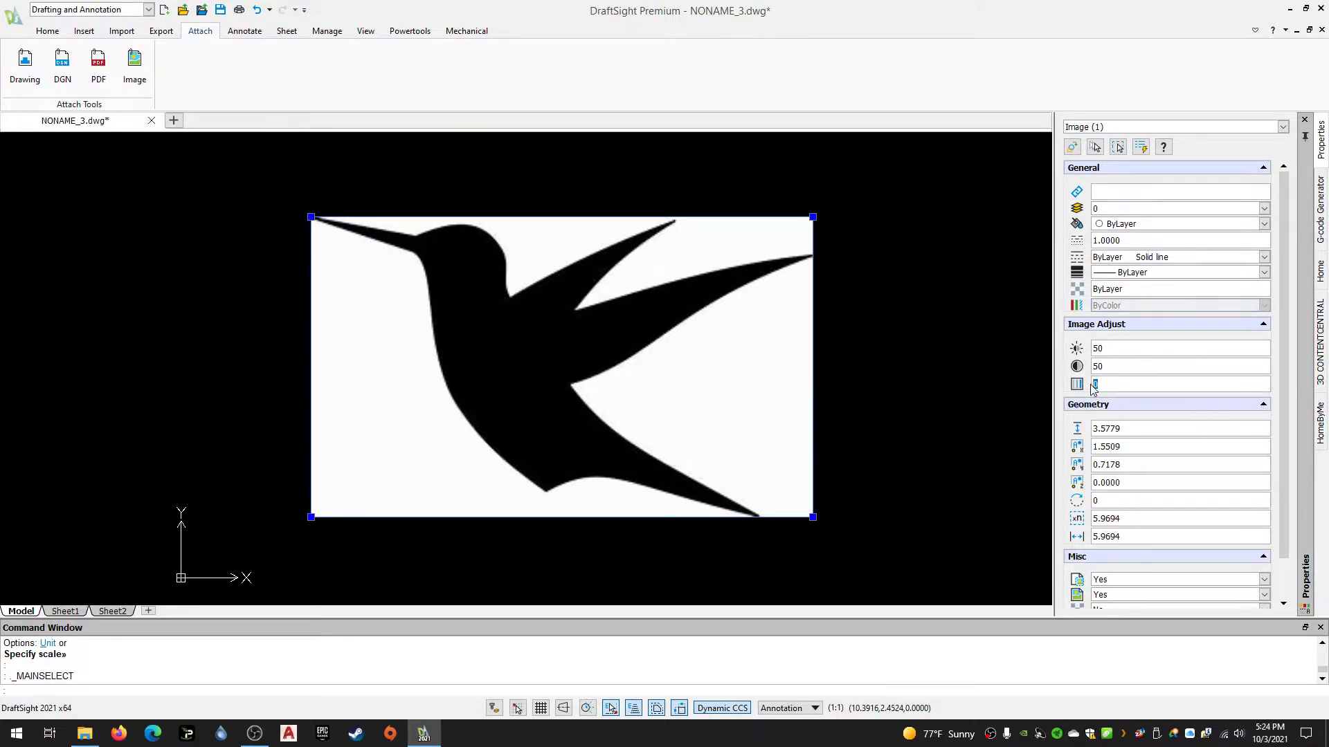
key(Tab)
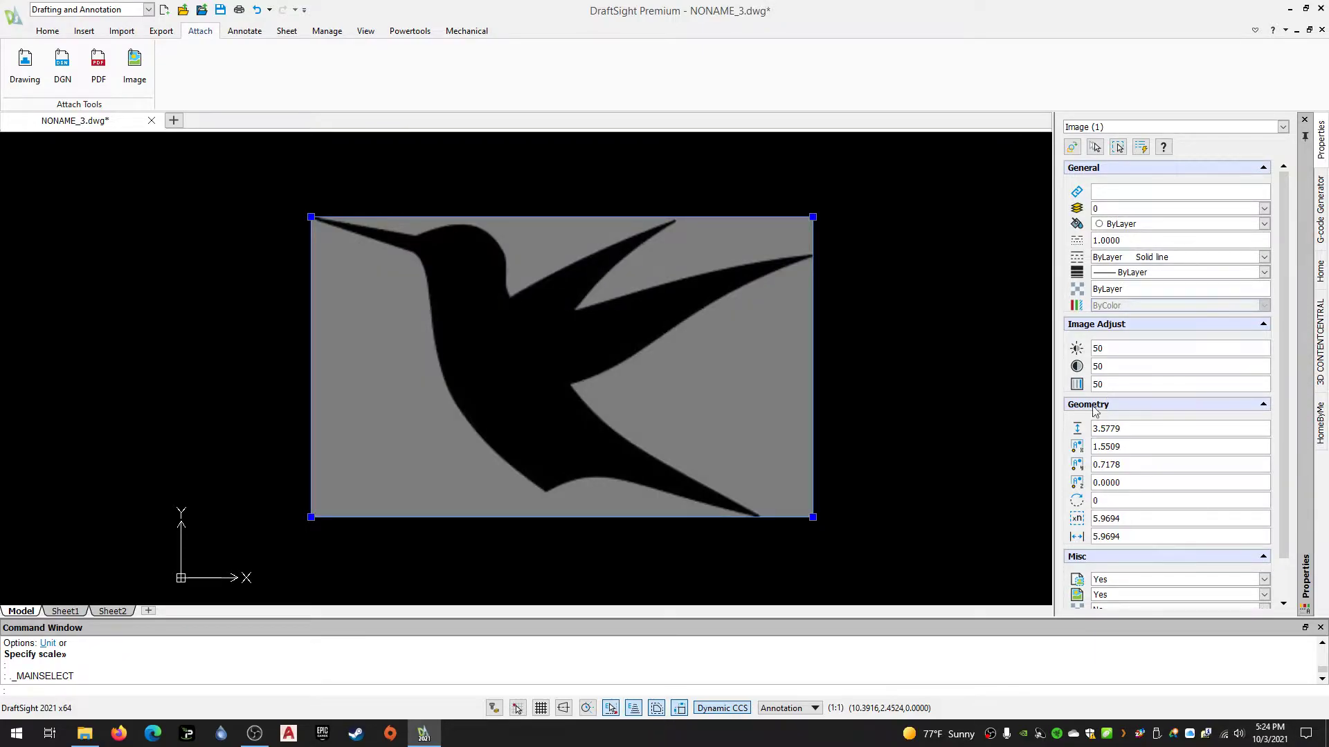
key(Escape)
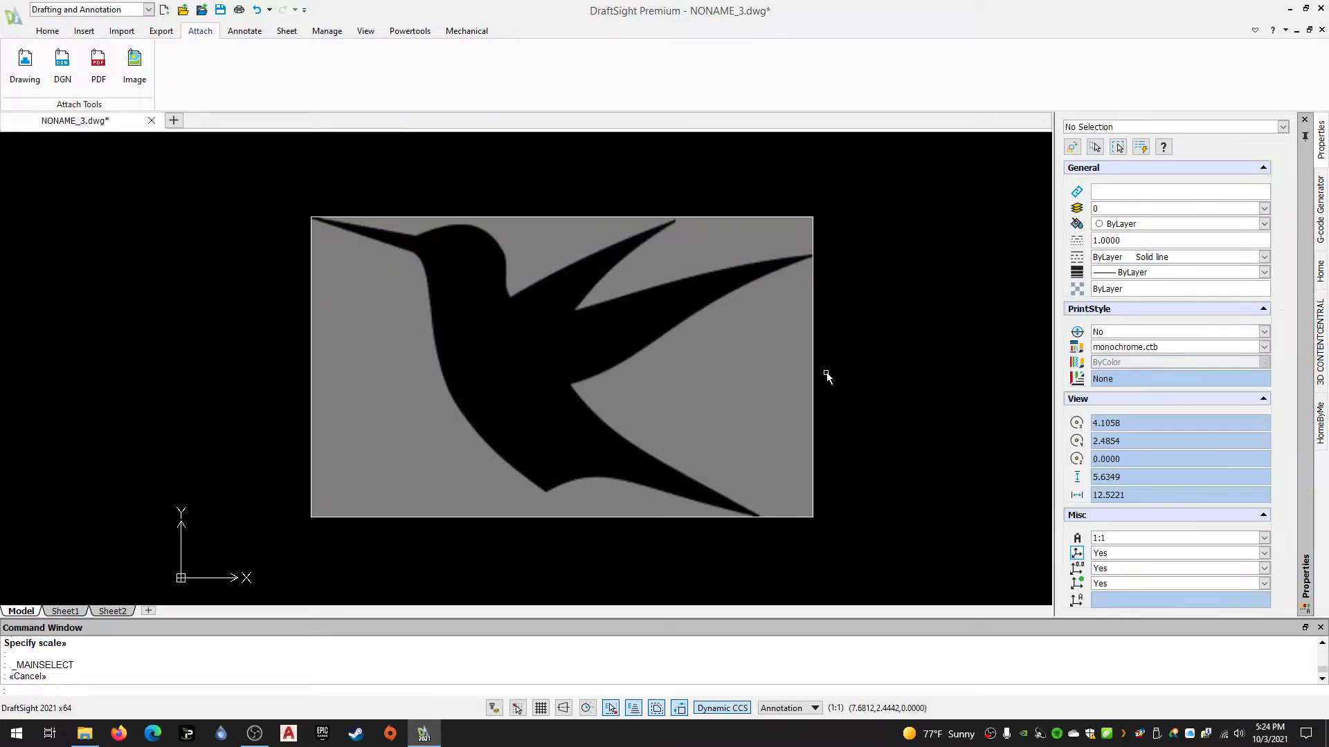
Send the bird image to the back of the display order
click(790, 360)
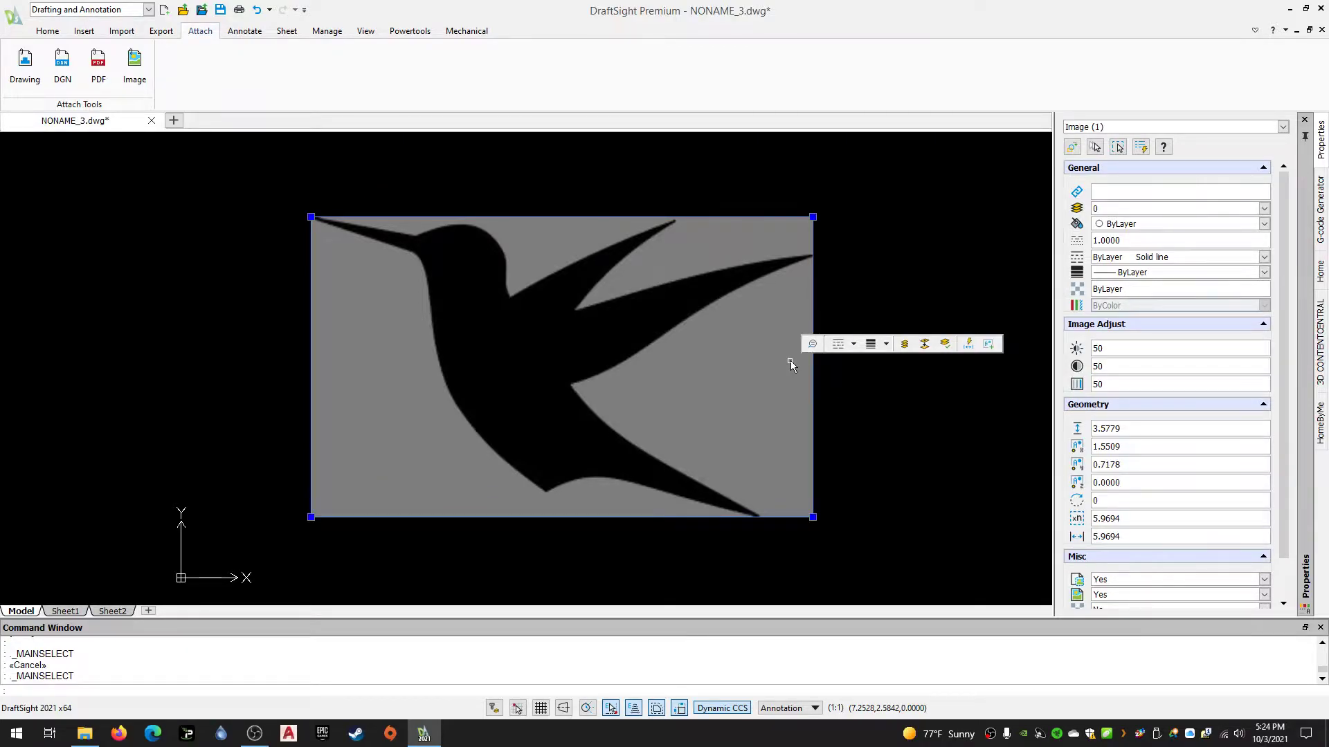
right_click(791, 360)
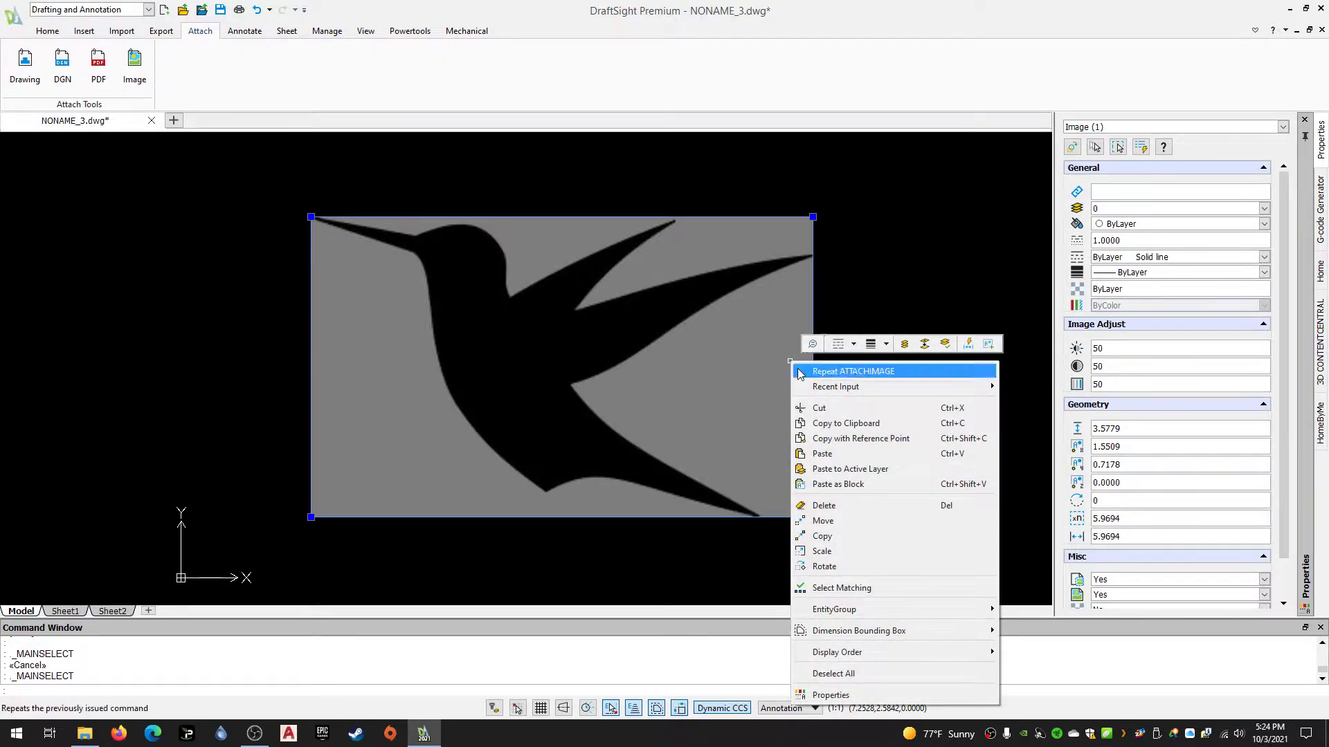
mouse_move(887, 648)
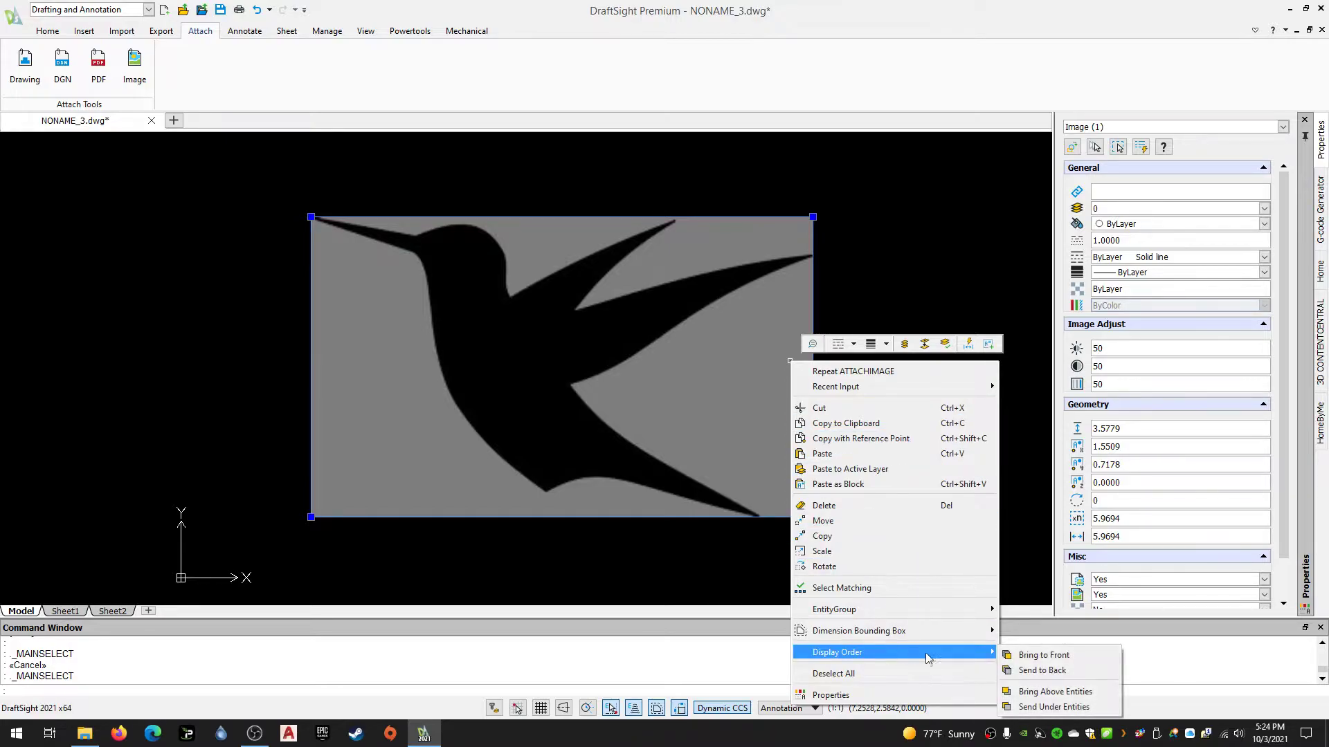
click(1031, 671)
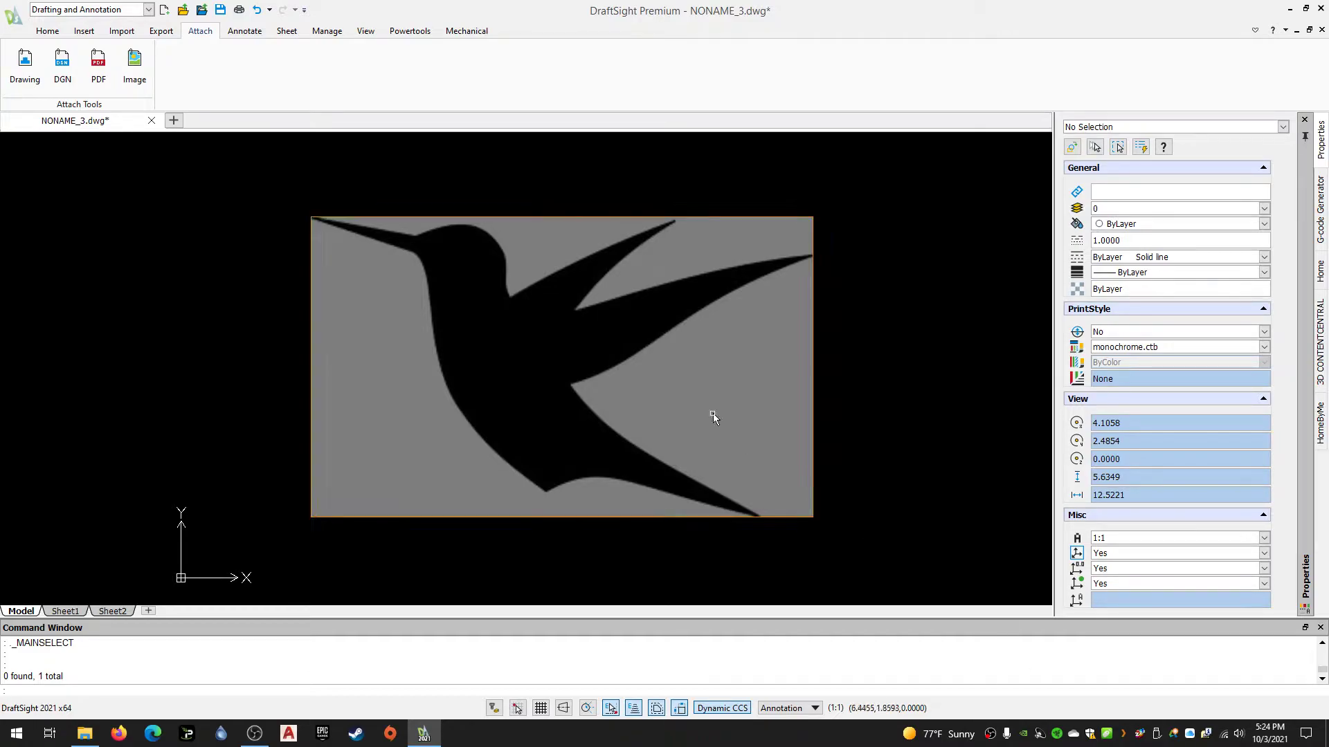
Start a polyline at the beak tip with entity snaps turned off and trace the beak's upper edge to the forehead
click(47, 31)
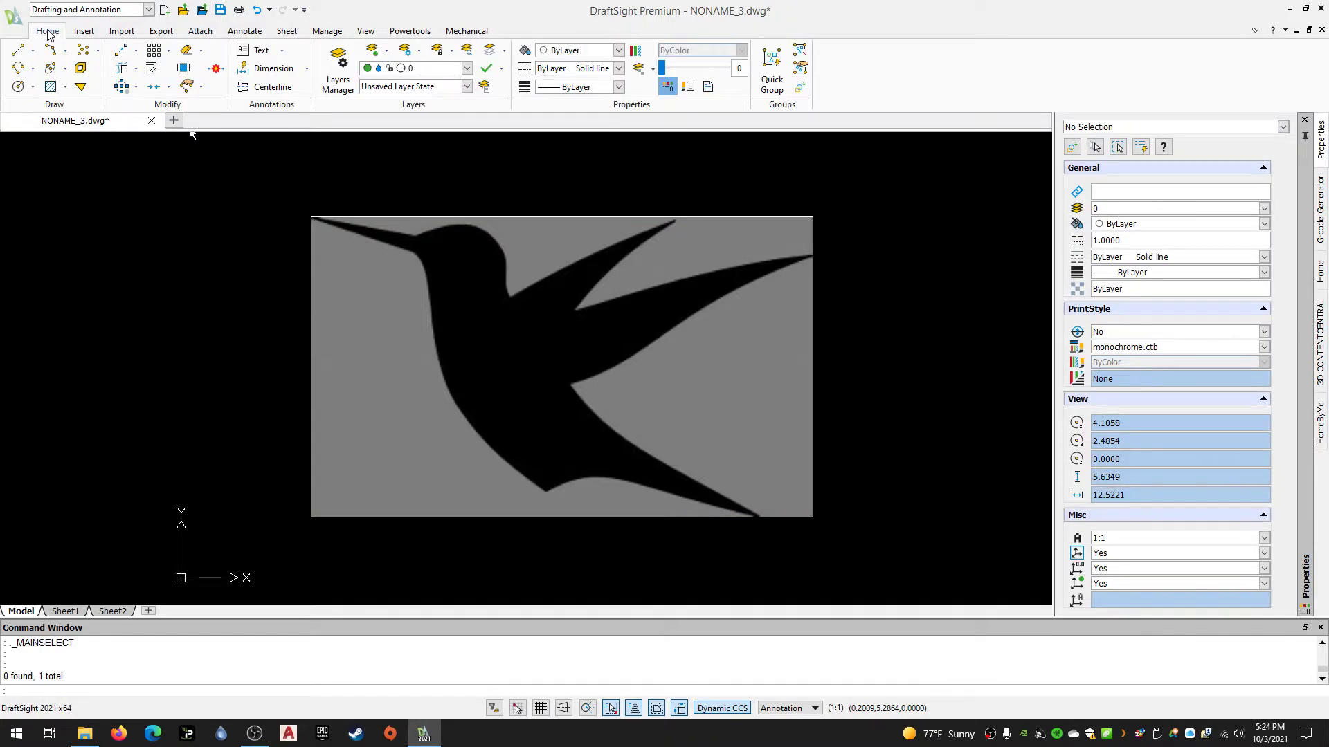
click(18, 69)
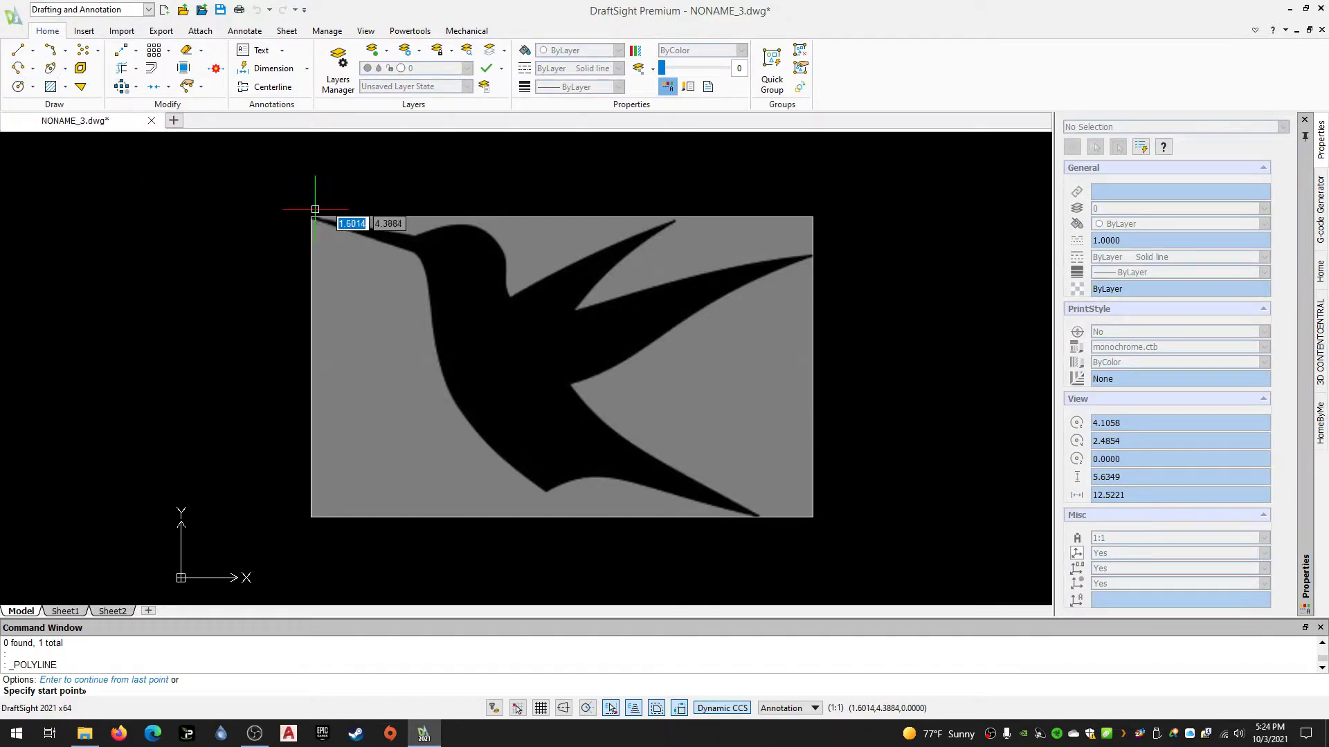
scroll(325, 230, up, 3)
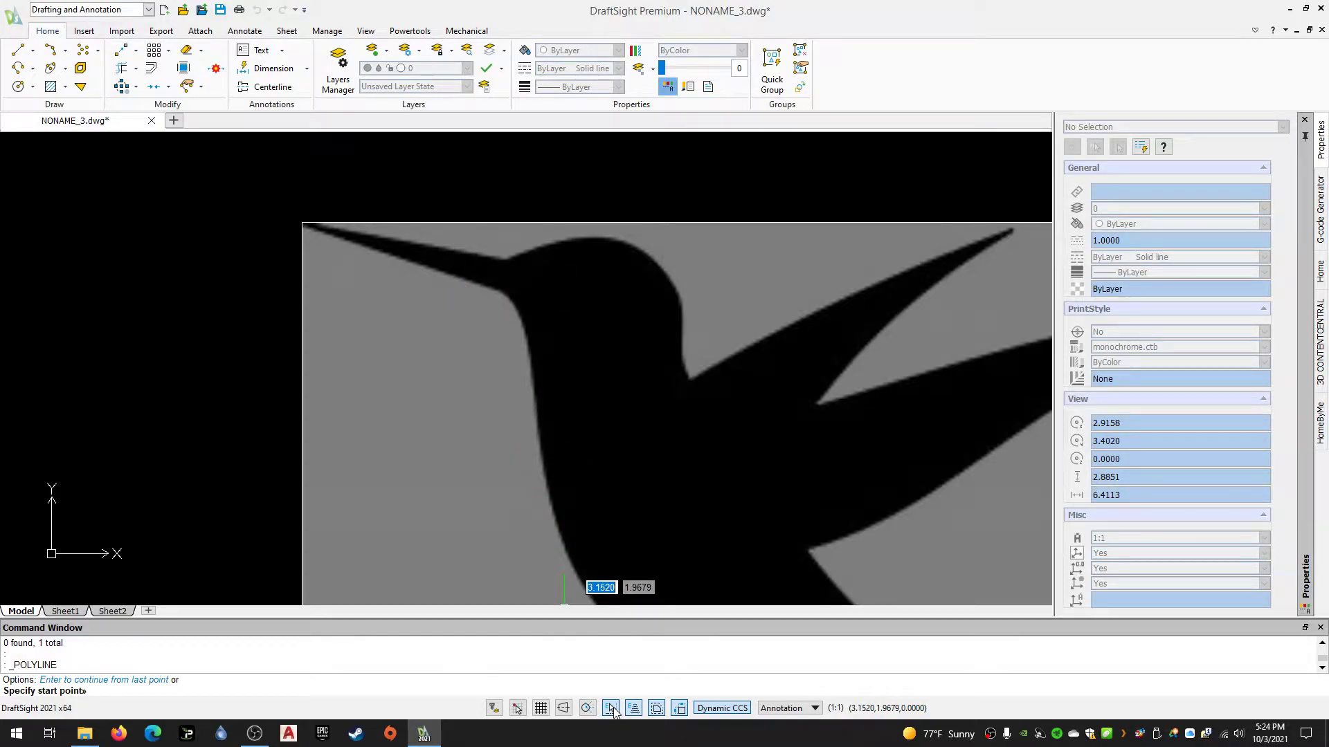
click(612, 708)
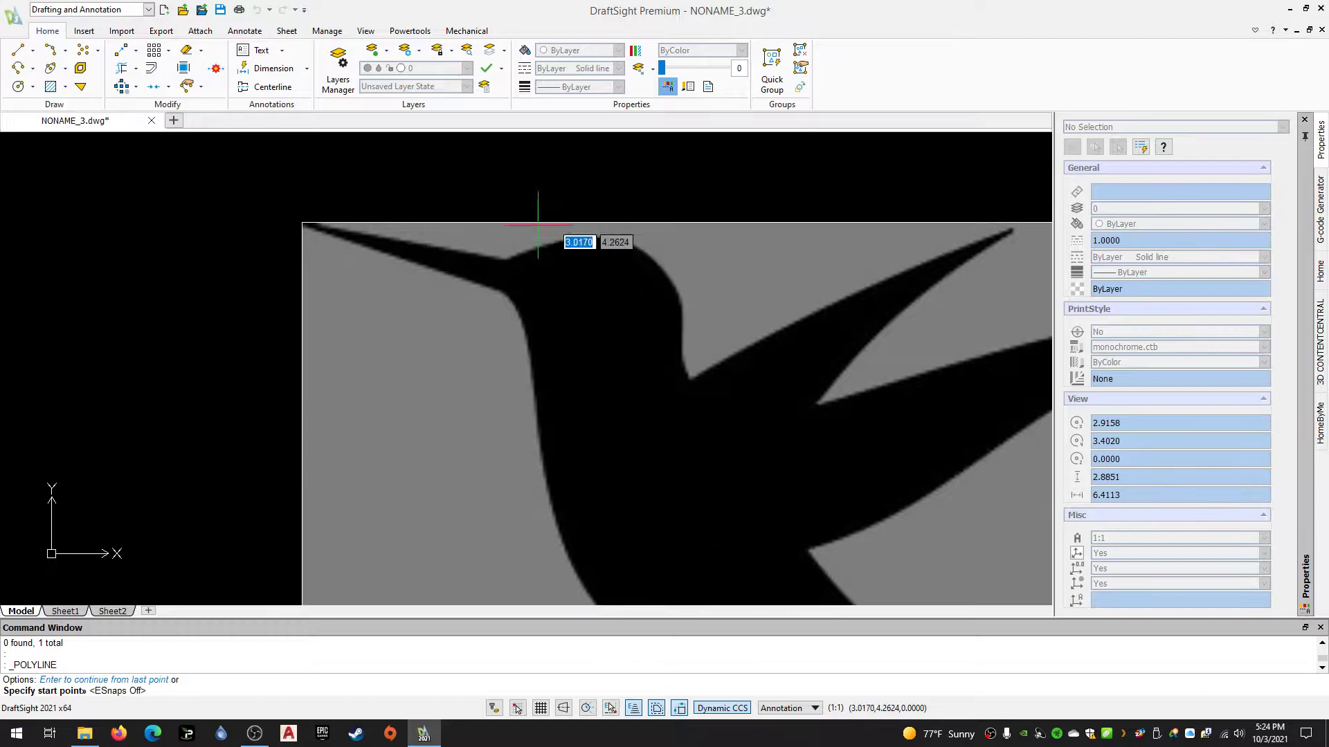
scroll(316, 230, up, 2)
click(308, 230)
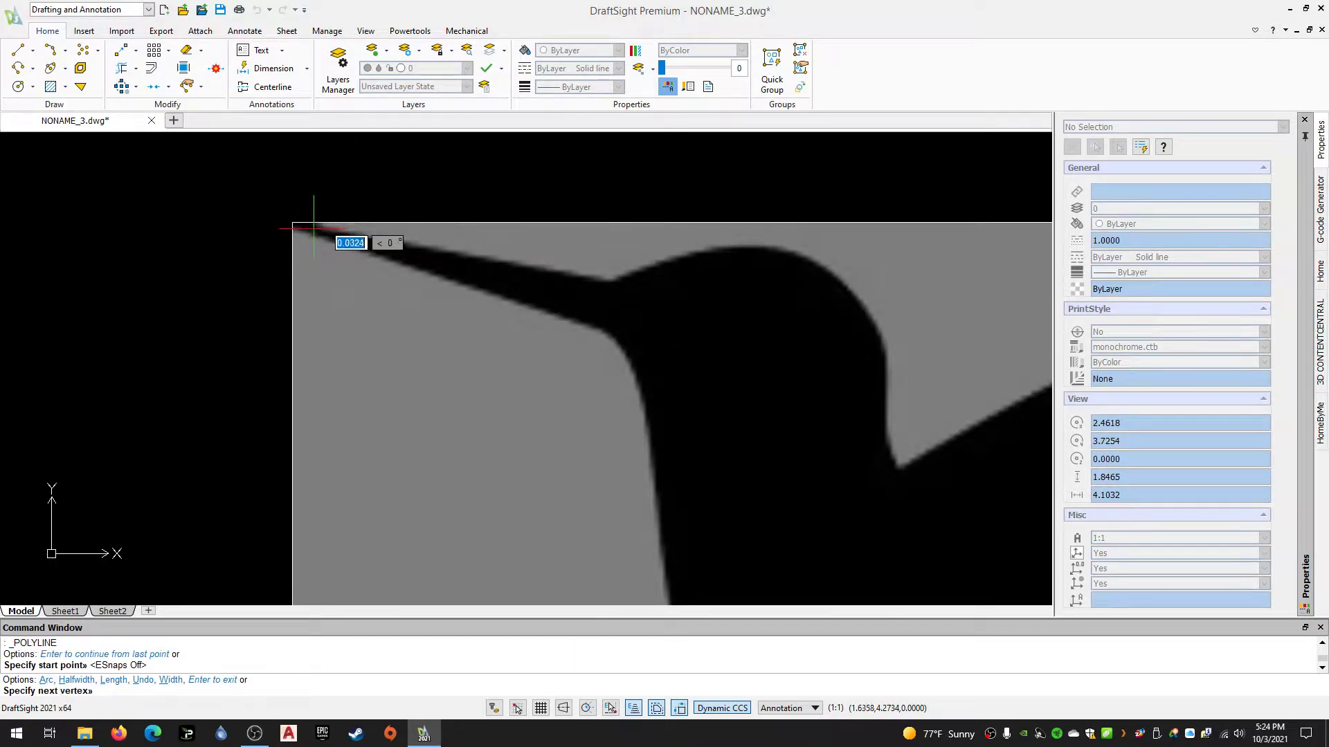
click(448, 252)
click(599, 276)
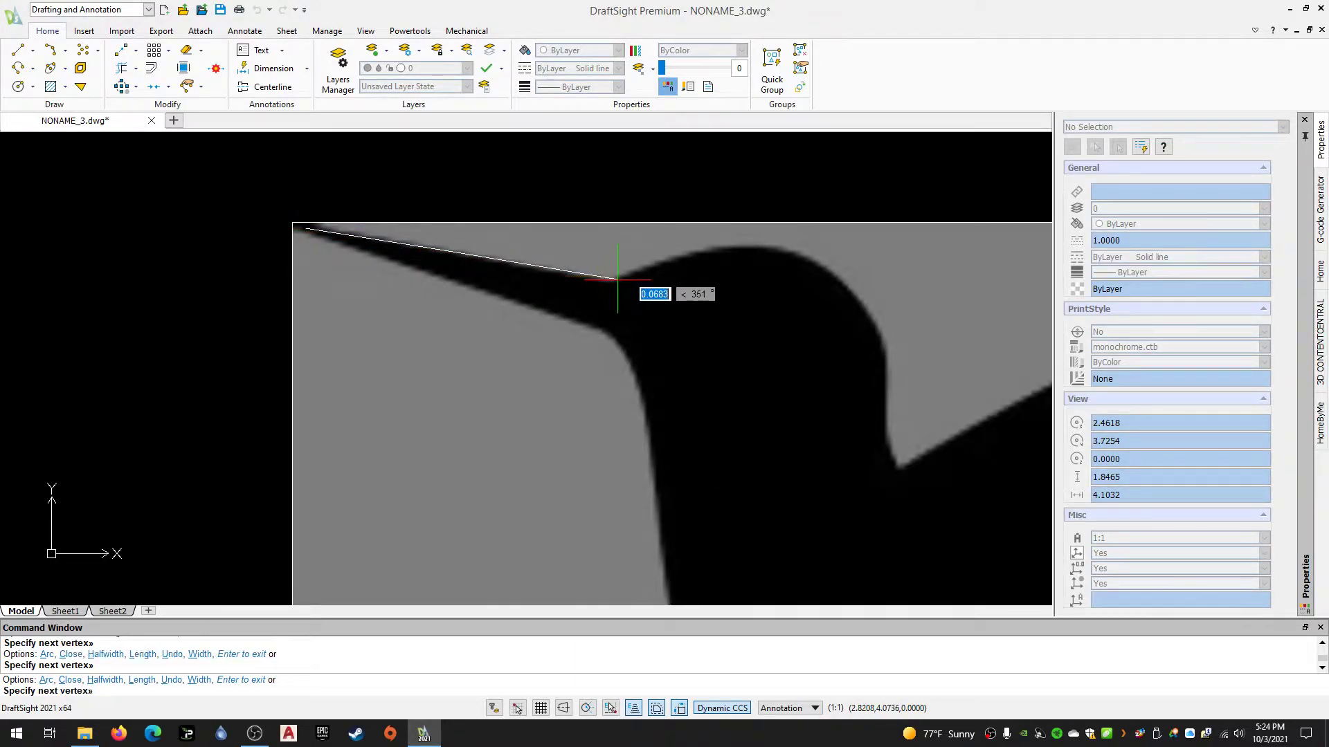
click(616, 279)
Continue the polyline over the bird's head and down the back of the neck to the notch at the upper wing
click(674, 258)
click(748, 246)
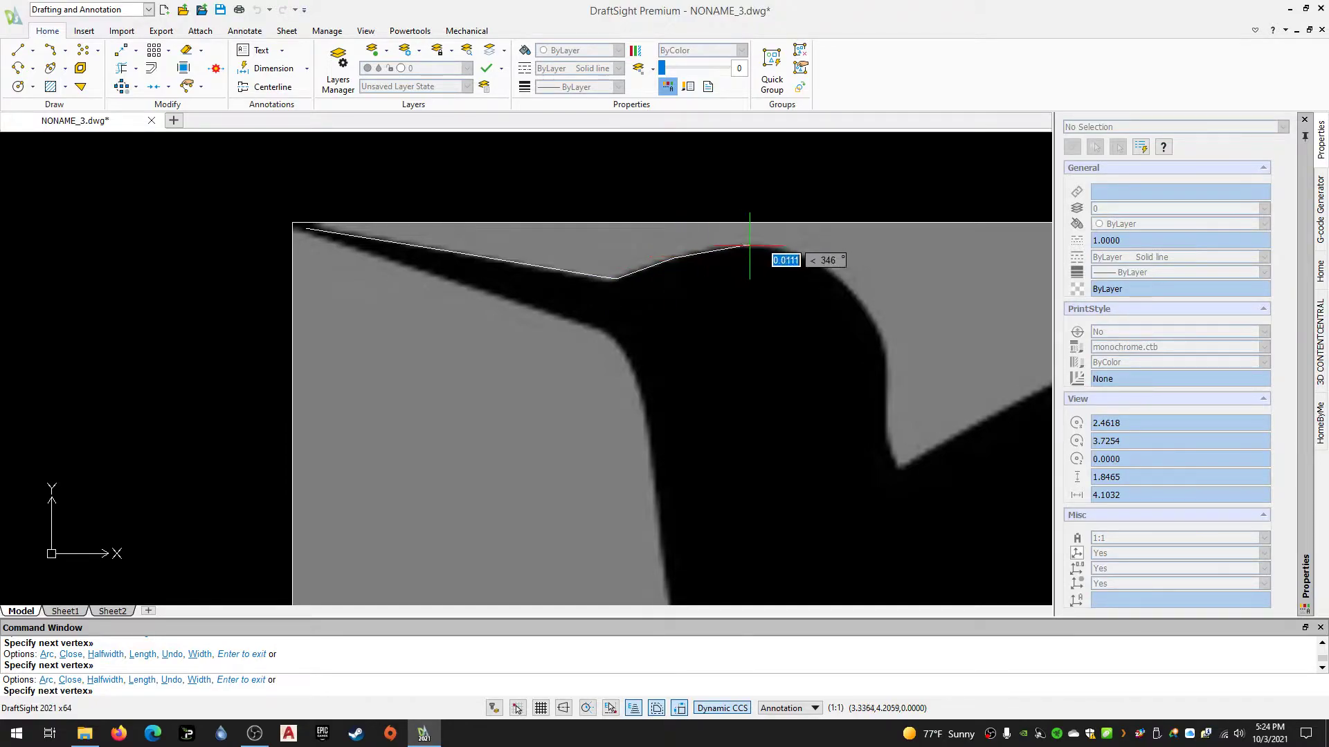
click(815, 261)
click(882, 323)
click(885, 407)
click(891, 458)
scroll(891, 460, up, 2)
scroll(892, 461, up, 3)
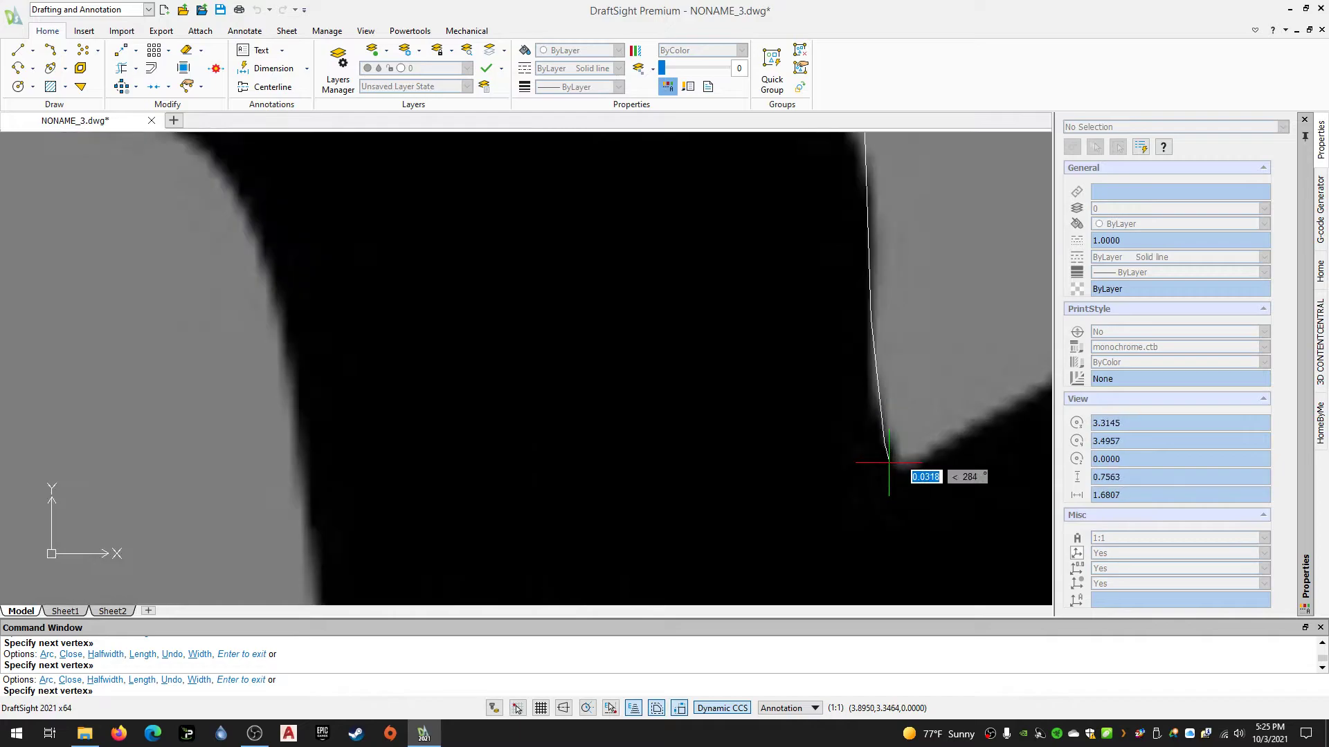
click(896, 463)
Trace the upper edge of the bird's upper wing from the neck notch to the wing tip
click(940, 444)
middle_drag(627, 374, 65, 374)
scroll(541, 303, down, 3)
click(679, 256)
middle_drag(596, 365, 123, 509)
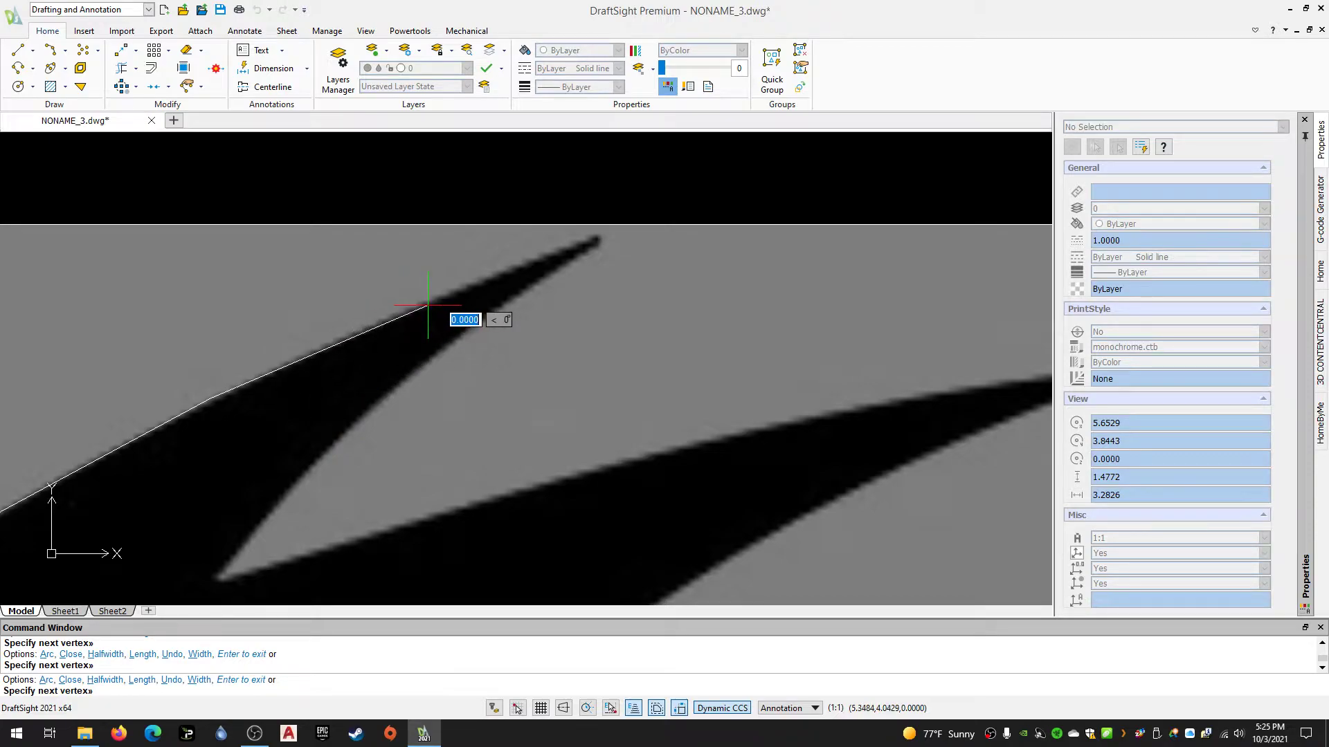
click(576, 245)
click(600, 237)
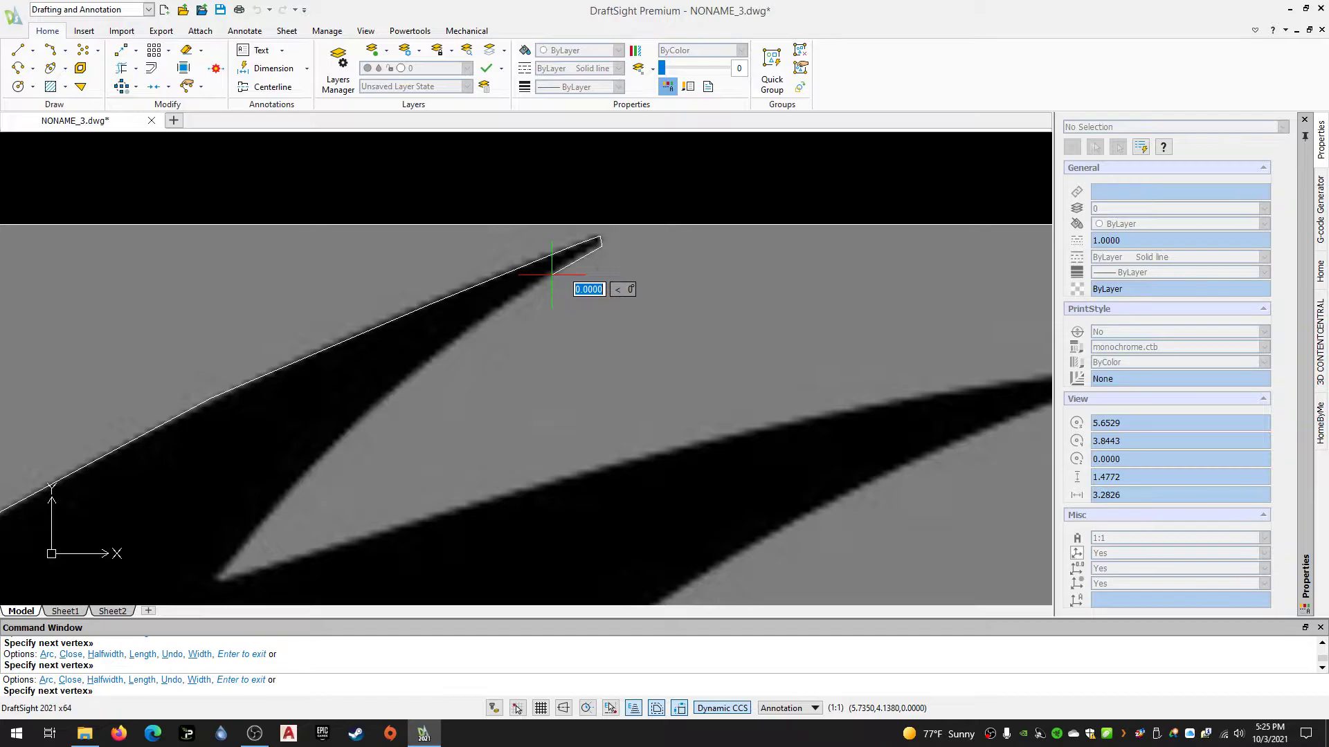
Trace the underside of the upper wing from its tip down to the notch between the two wings
mouse_move(342, 428)
middle_down()
mouse_move(418, 380)
mouse_move(477, 373)
middle_up()
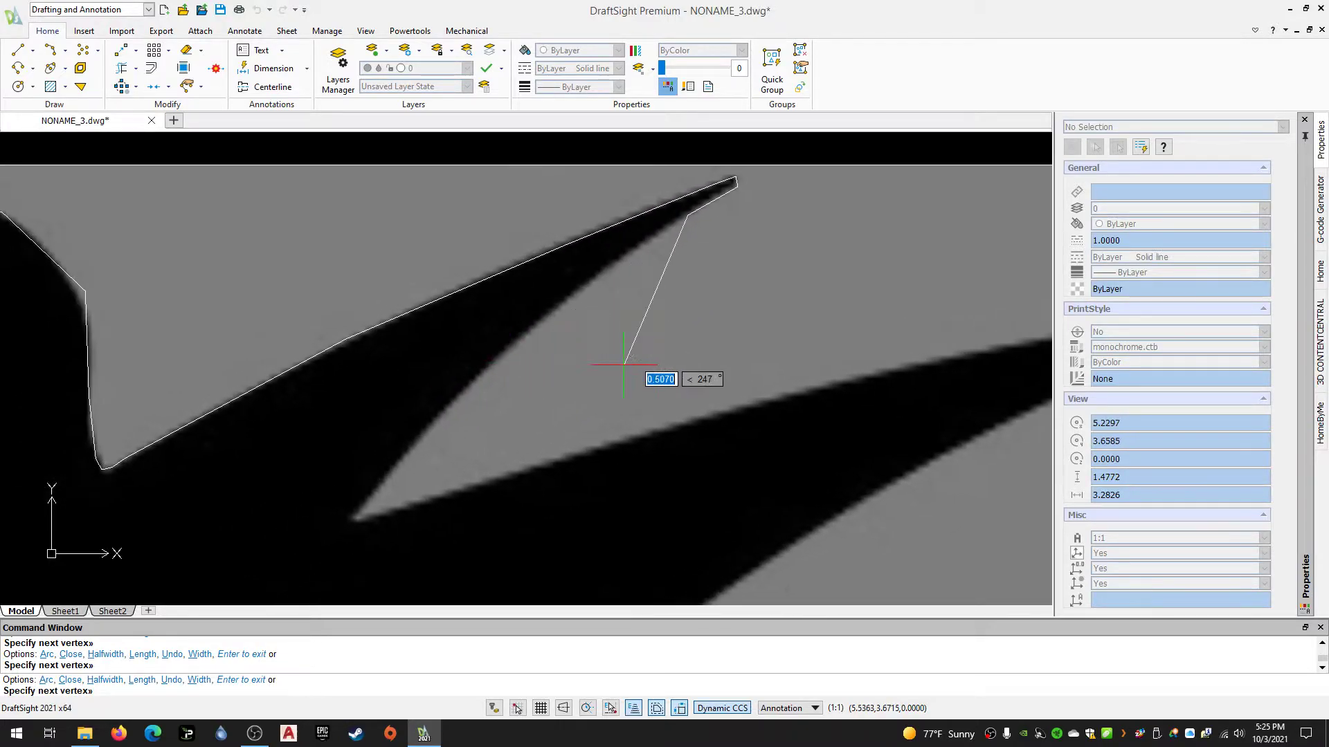
click(499, 355)
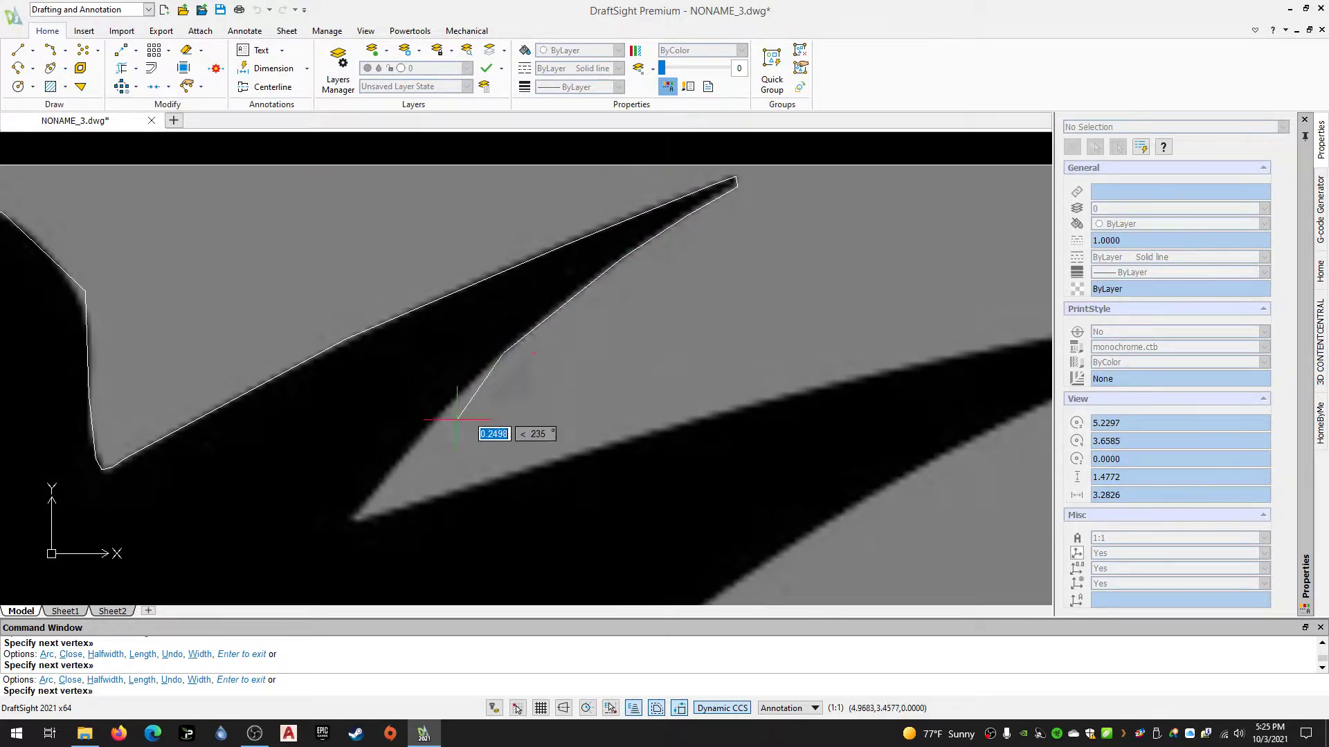
scroll(356, 509, up, 3)
click(359, 514)
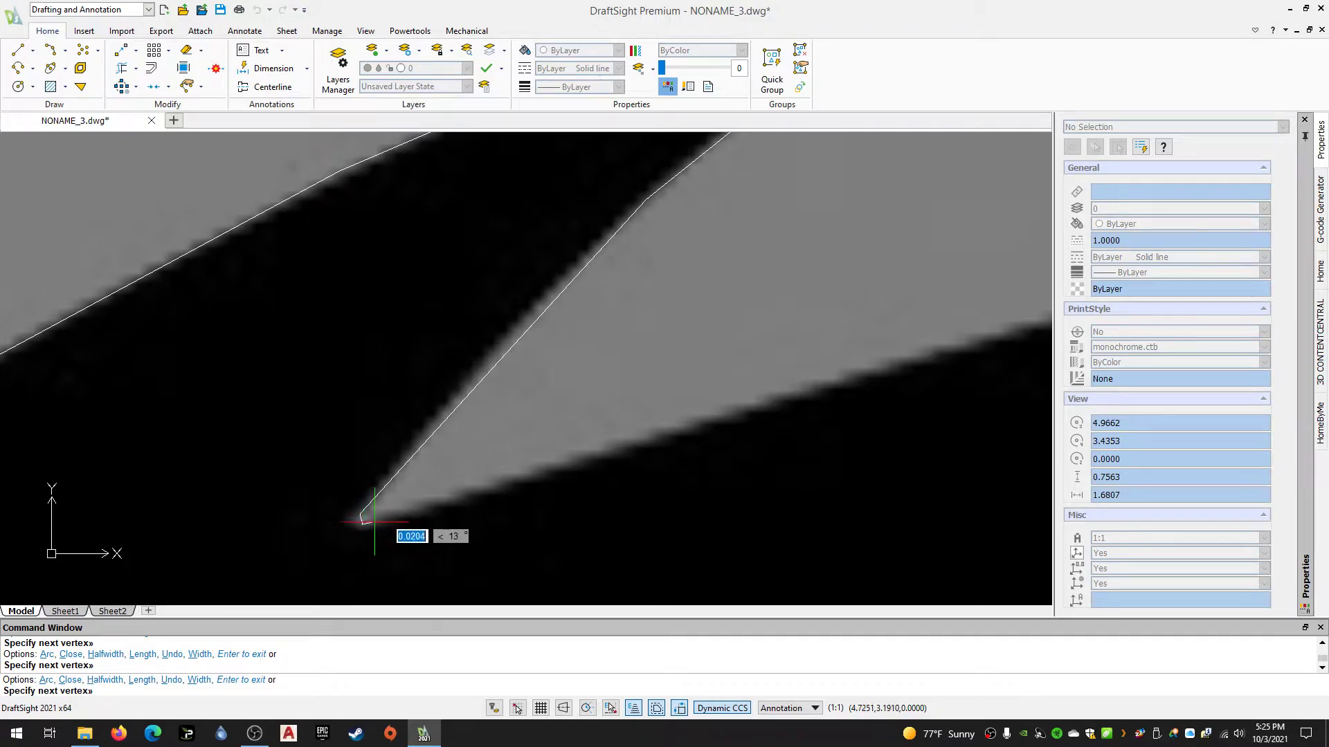
Trace the upper edge of the second wing from the notch out to its tip at the image border
scroll(612, 435, down, 3)
click(752, 396)
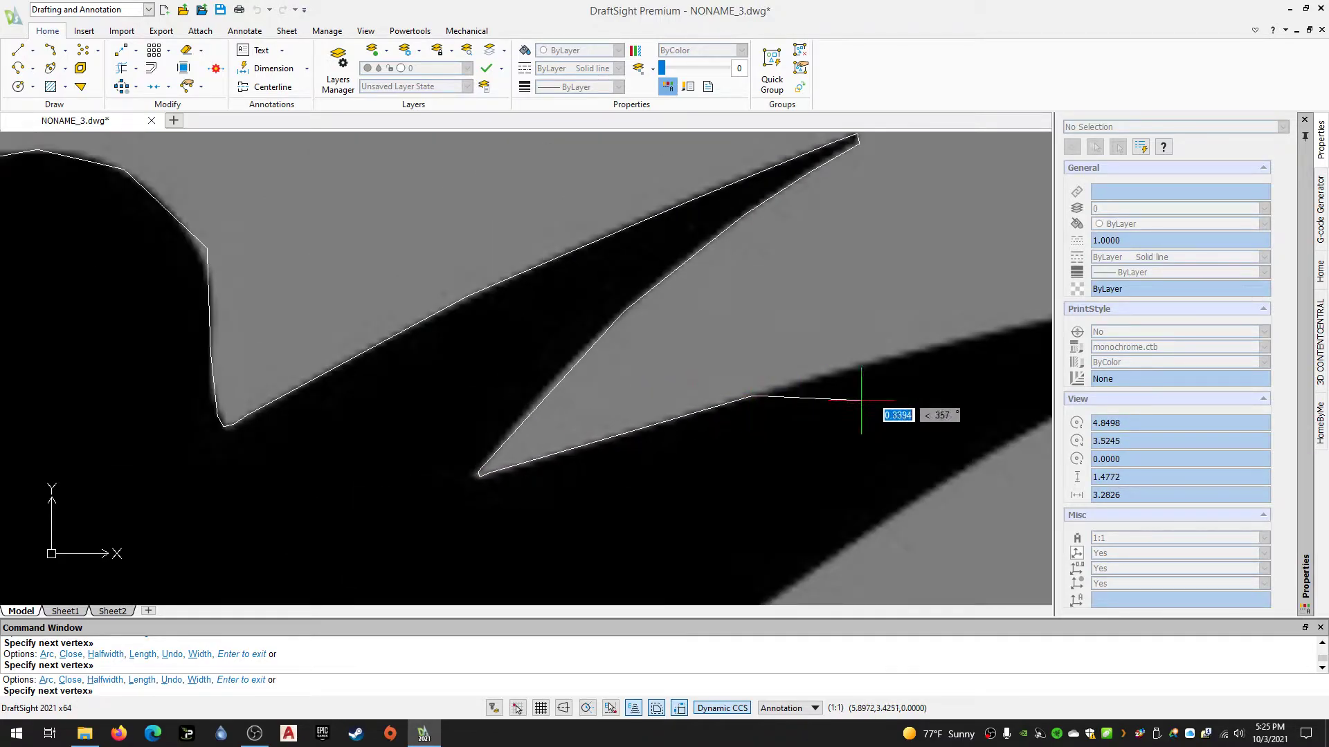
middle_drag(773, 408, 413, 390)
click(703, 300)
click(911, 262)
click(1003, 253)
scroll(1003, 258, up, 2)
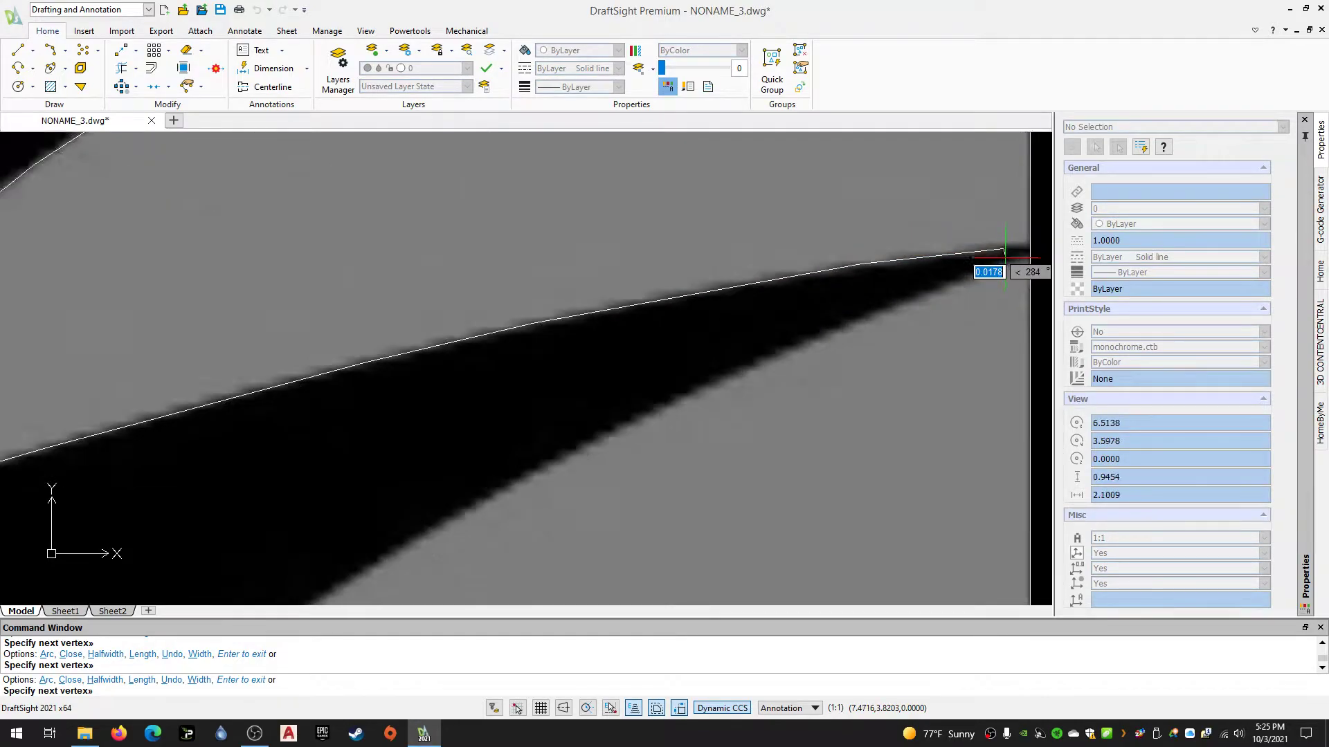
scroll(1005, 251, up, 1)
click(1021, 245)
Trace the underside of the second wing from its tip to the notch above the tail, undoing the misplaced vertex
click(937, 290)
scroll(478, 582, down, 3)
middle_drag(486, 530, 791, 317)
click(779, 324)
click(422, 389)
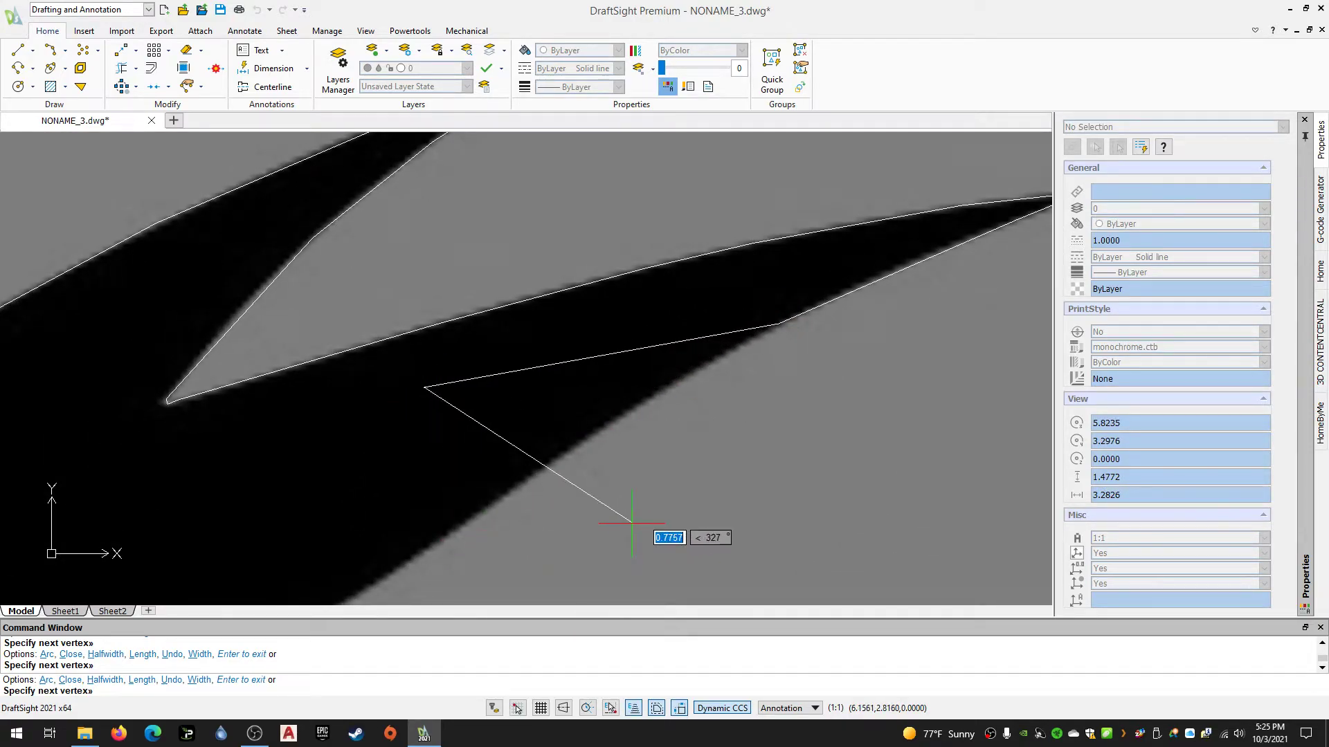
key(ctrl+z)
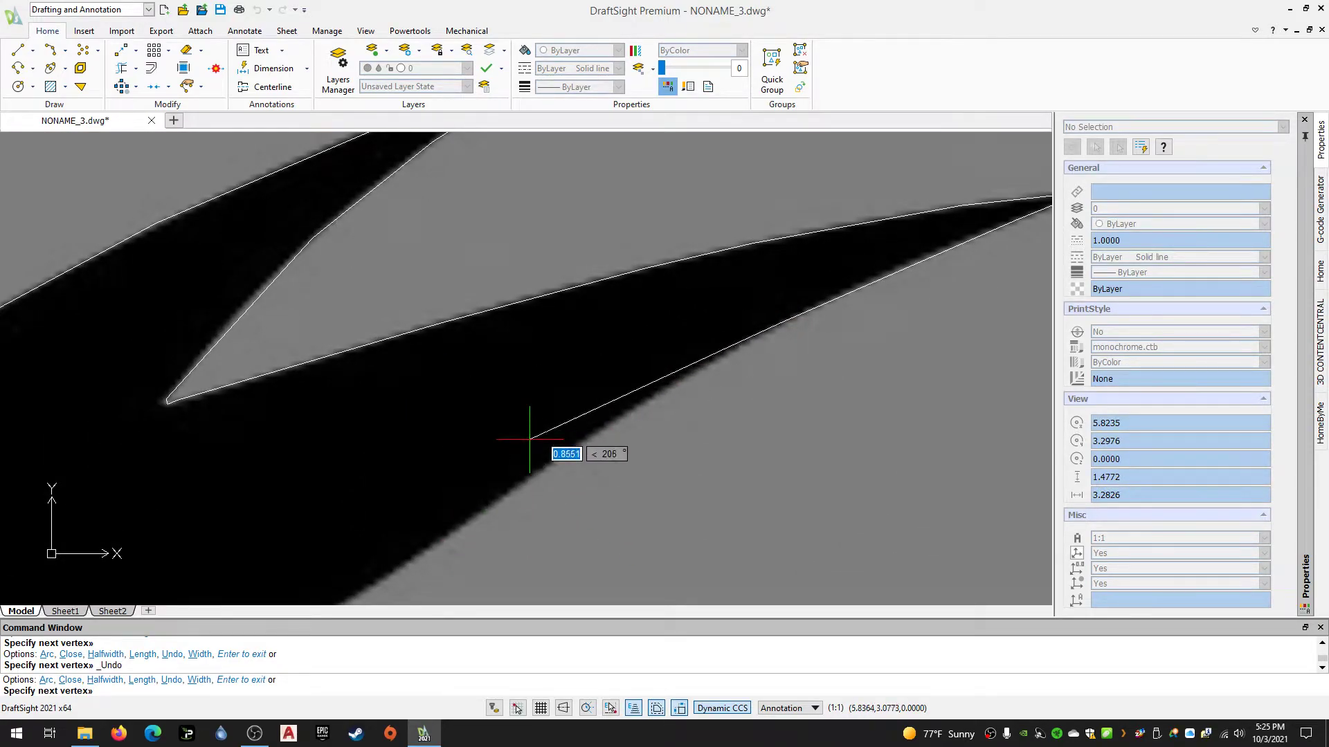
mouse_move(537, 474)
middle_down()
mouse_move(751, 335)
mouse_move(879, 184)
middle_up()
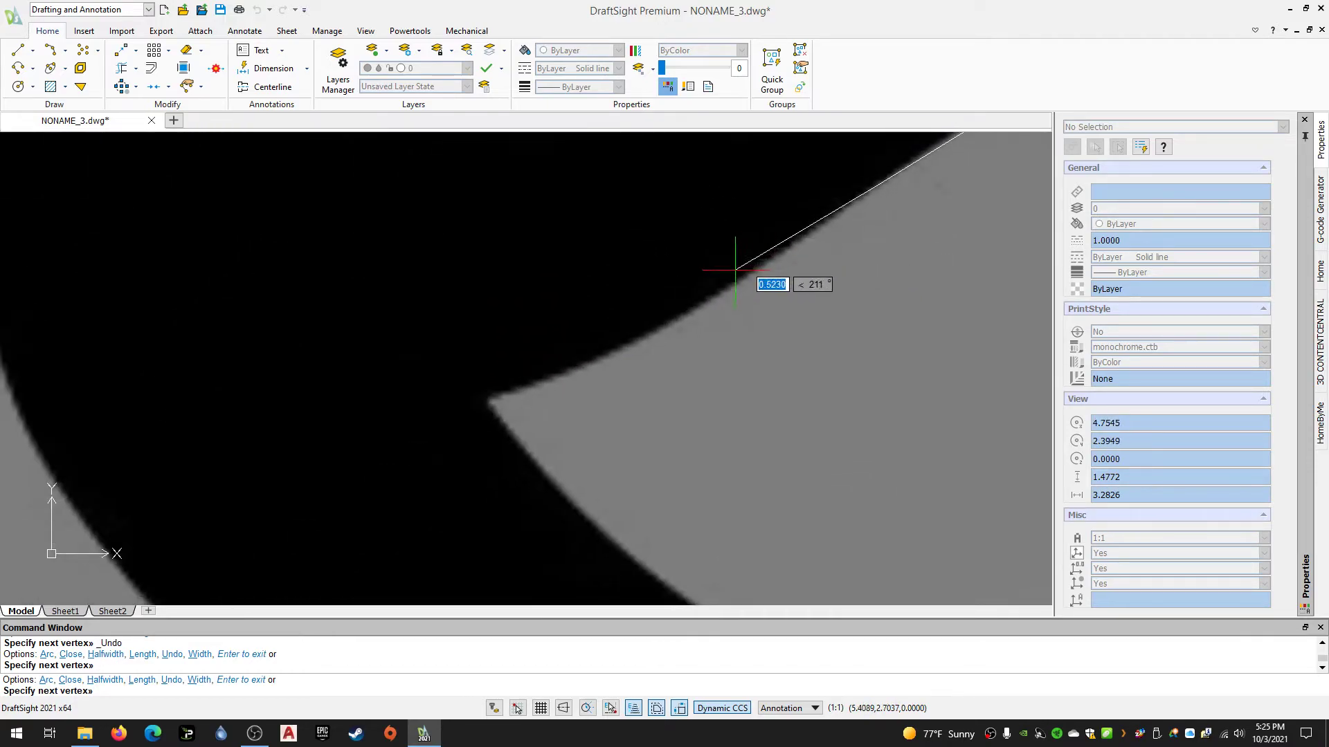
click(716, 294)
click(628, 344)
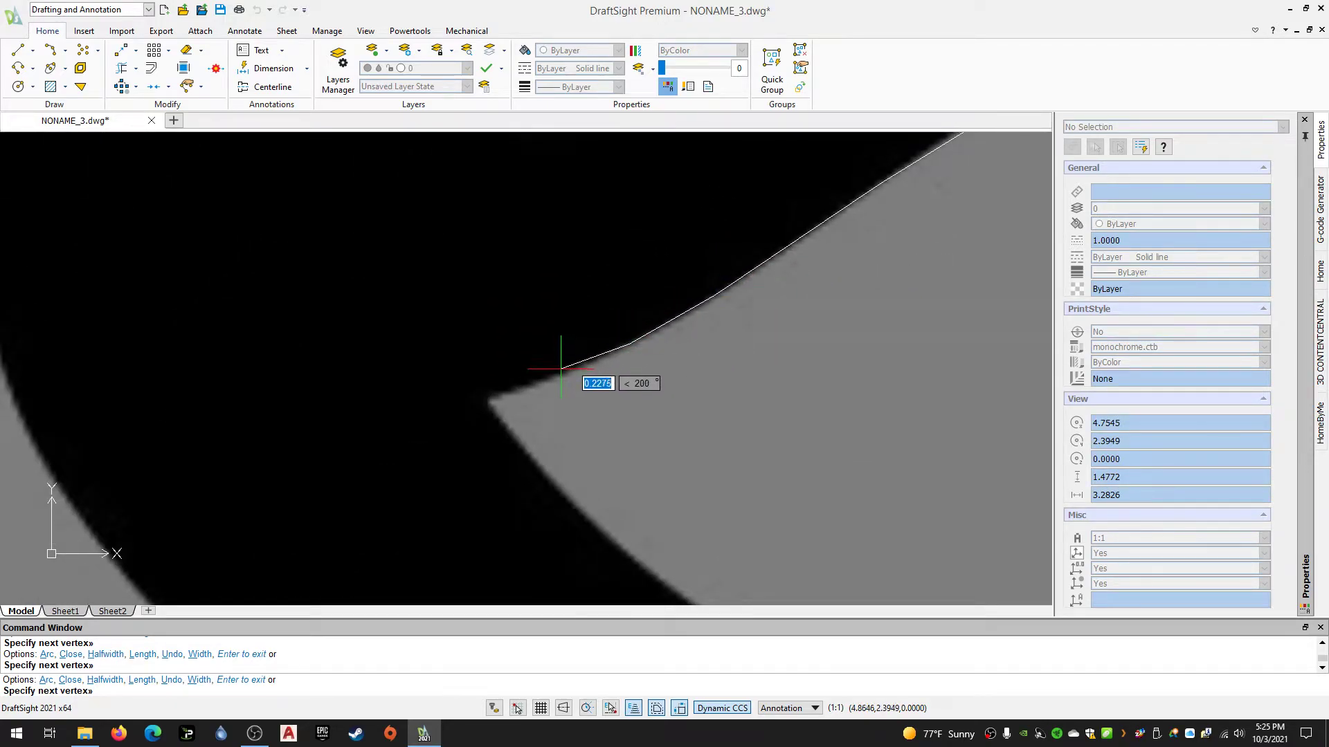
click(559, 375)
click(492, 397)
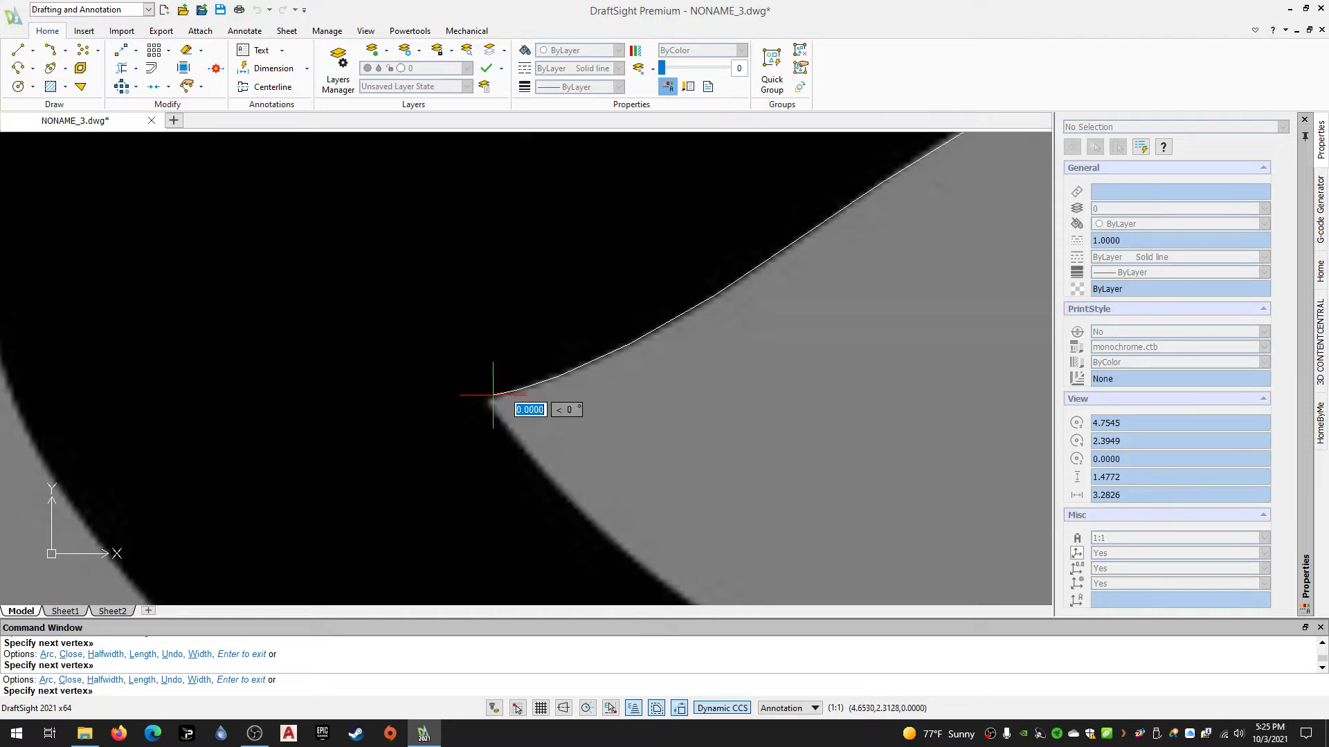
Trace the upper edge of the tail from the wing notch out to the tail tip at the image's lower border
middle_drag(575, 493, 409, 258)
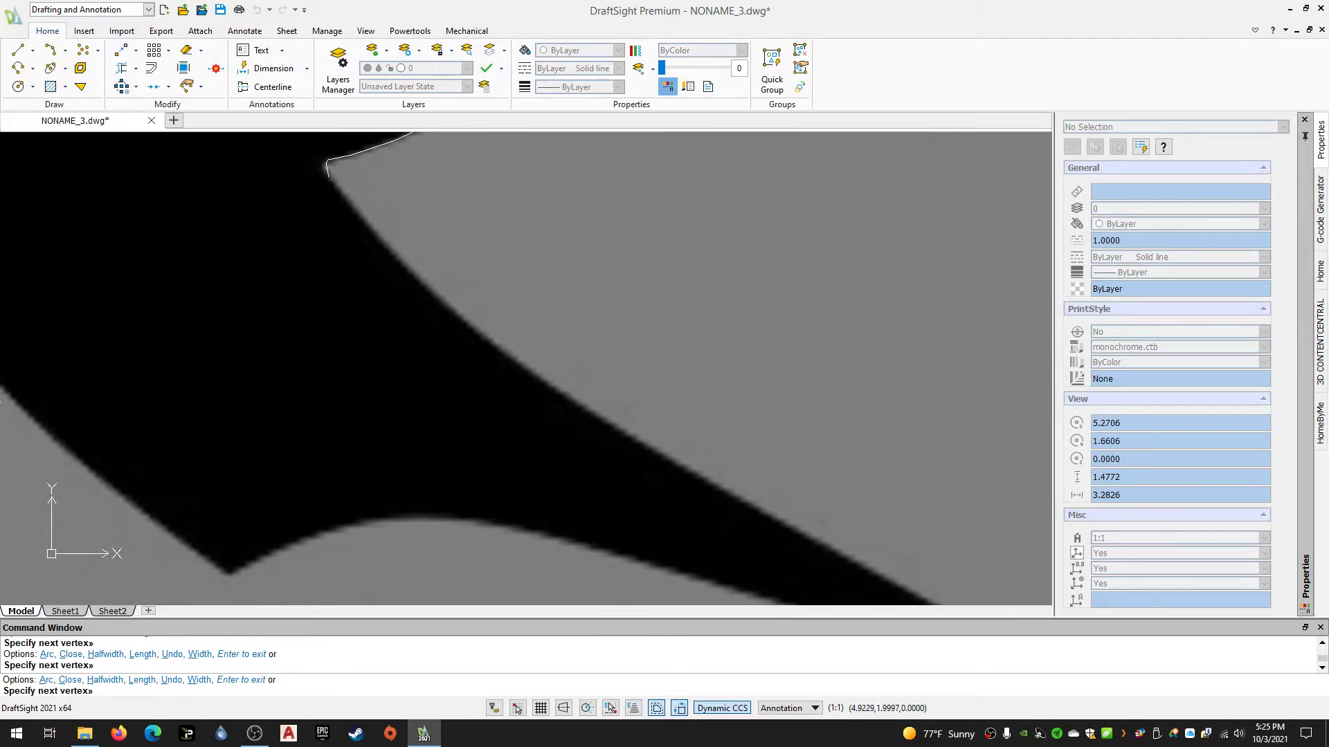
click(508, 354)
click(860, 562)
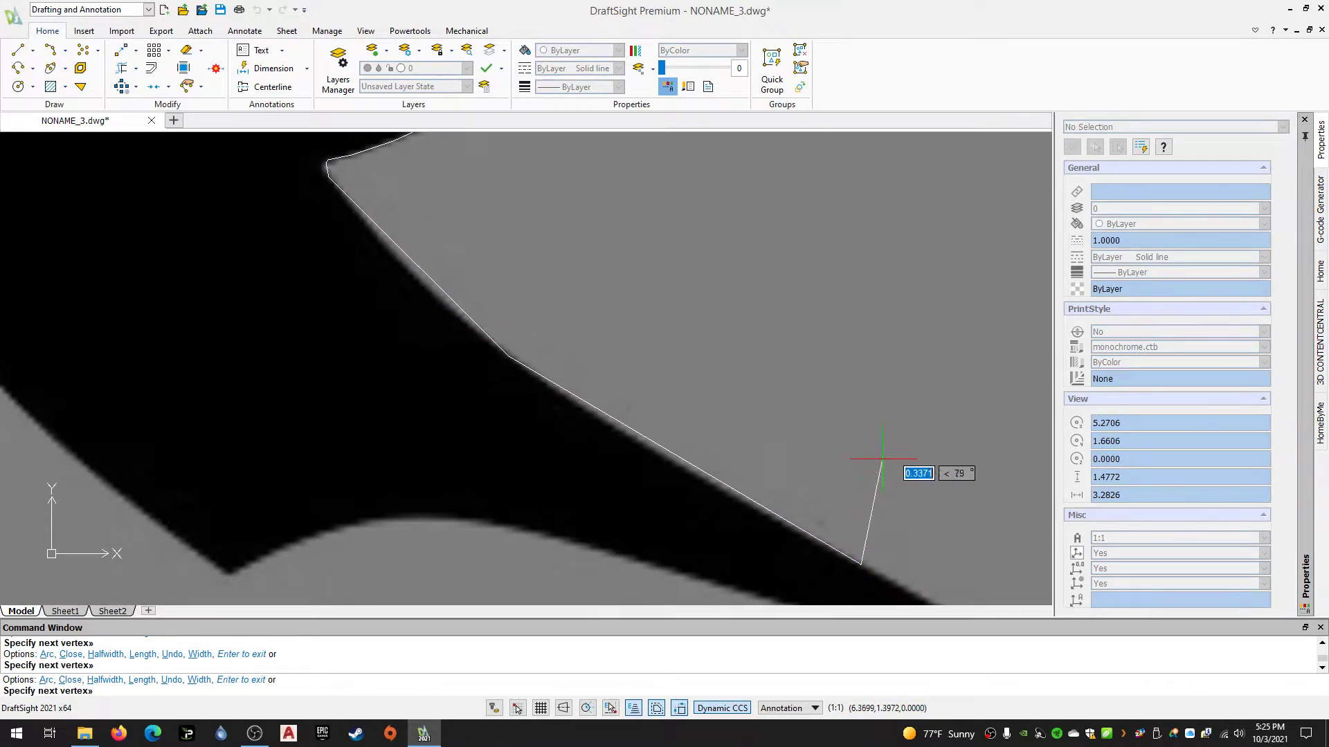
middle_drag(883, 474, 207, 184)
click(363, 372)
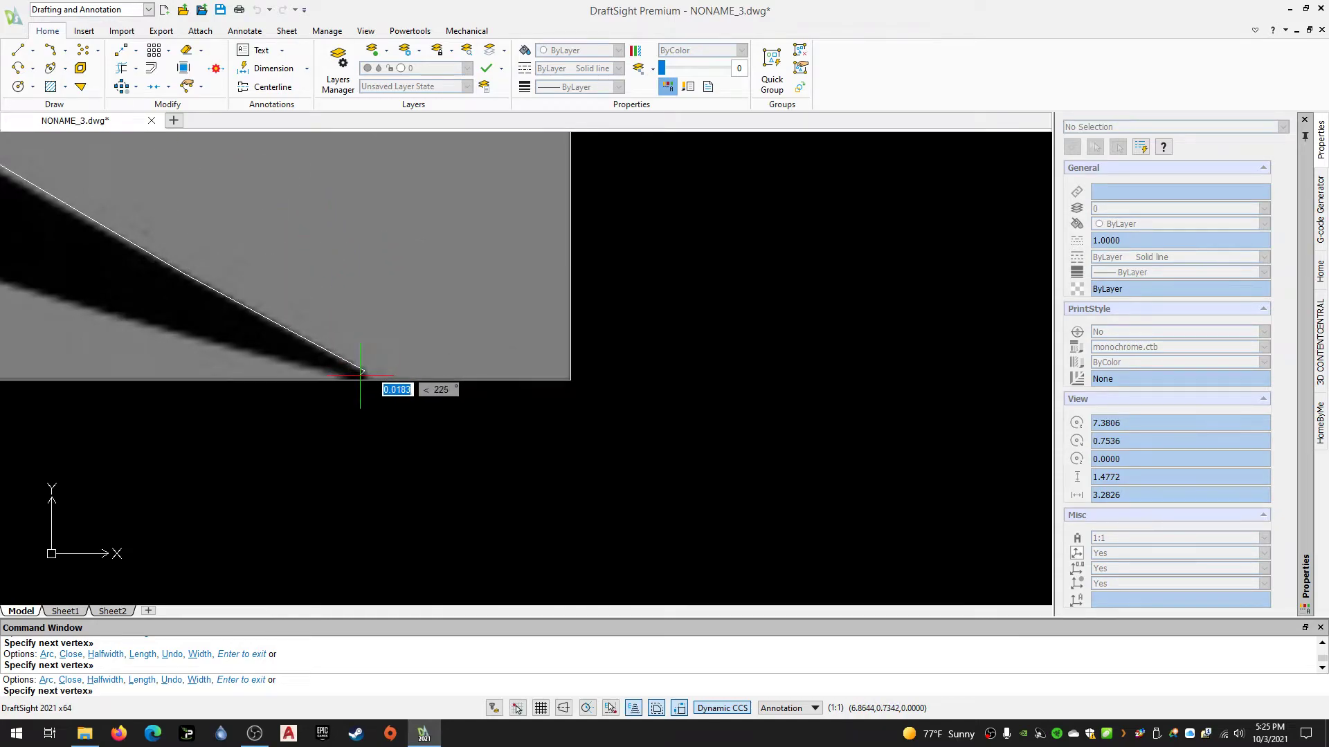
Trace the underside of the tail from its tip along the curve to the corner at the lower end of the belly
click(329, 374)
middle_drag(1, 226, 704, 300)
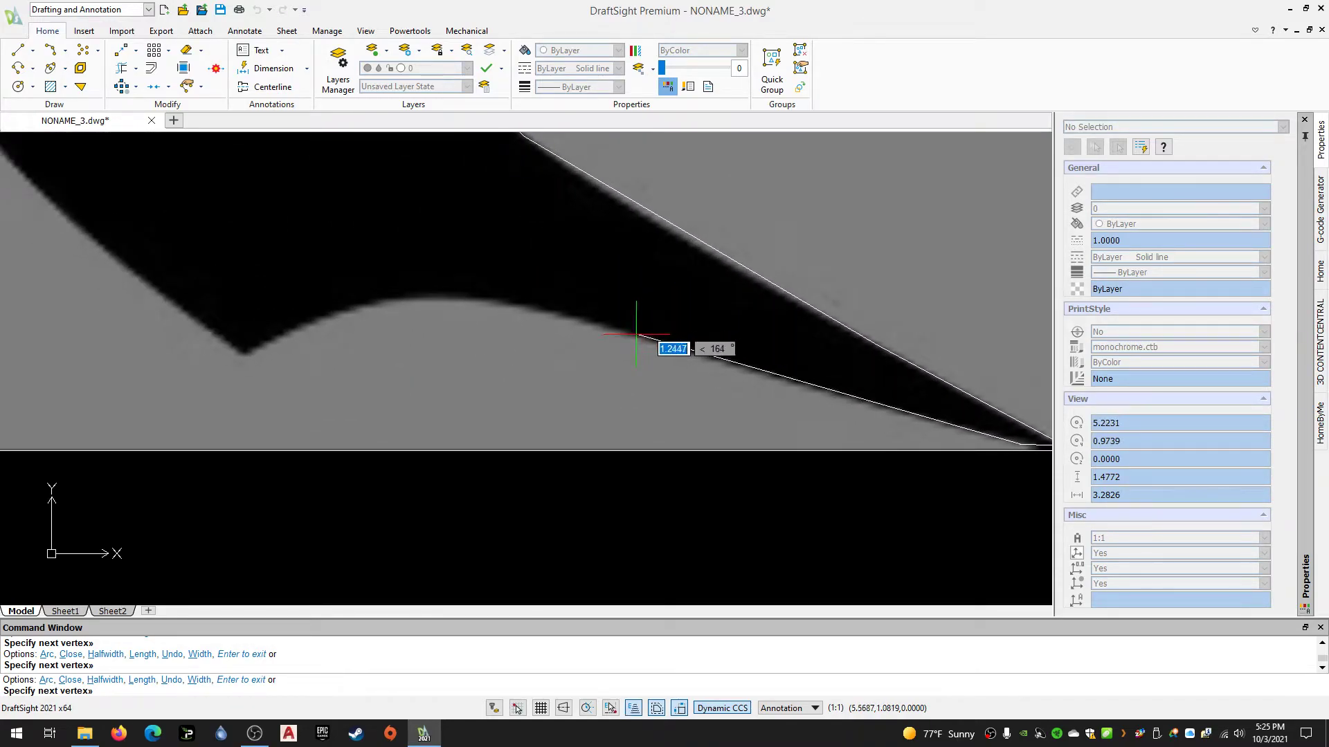
click(504, 307)
click(406, 300)
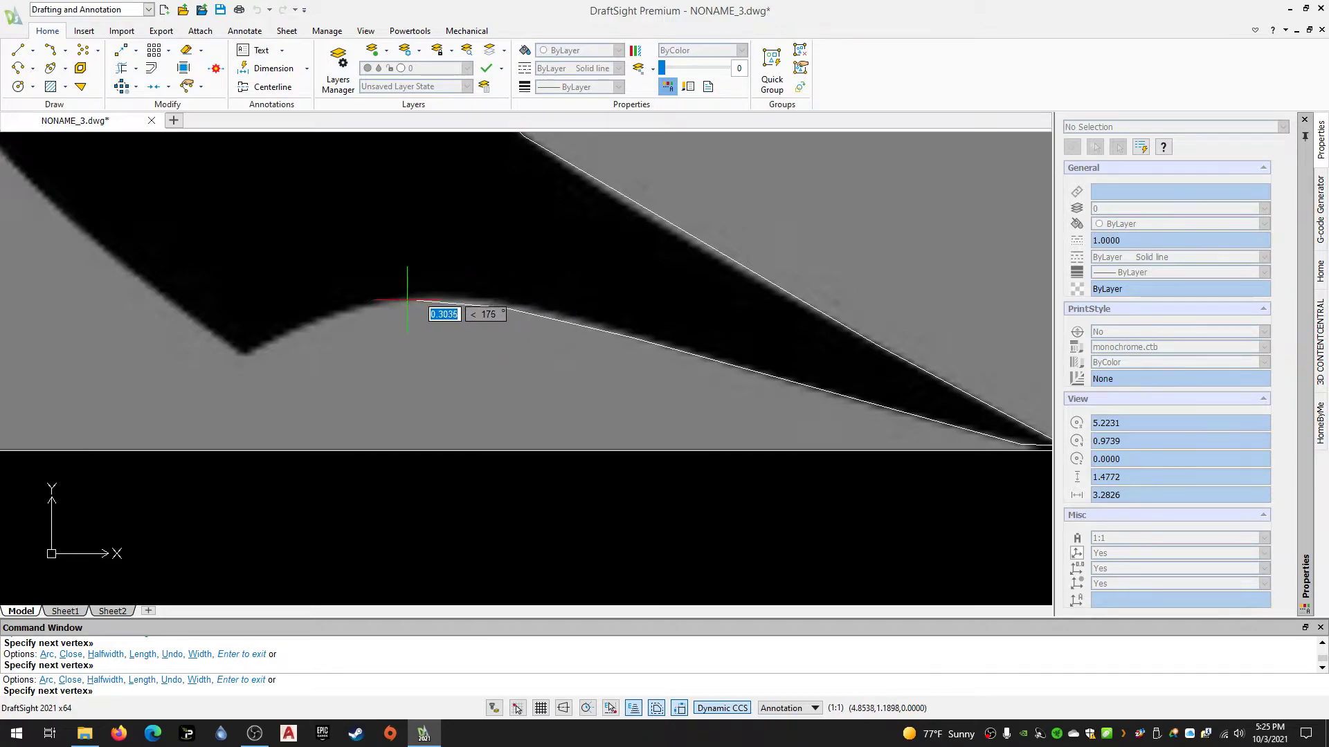
click(325, 319)
click(244, 355)
Trace the belly and chest from the lower corner up to the throat beneath the beak
middle_drag(224, 253, 759, 380)
click(591, 335)
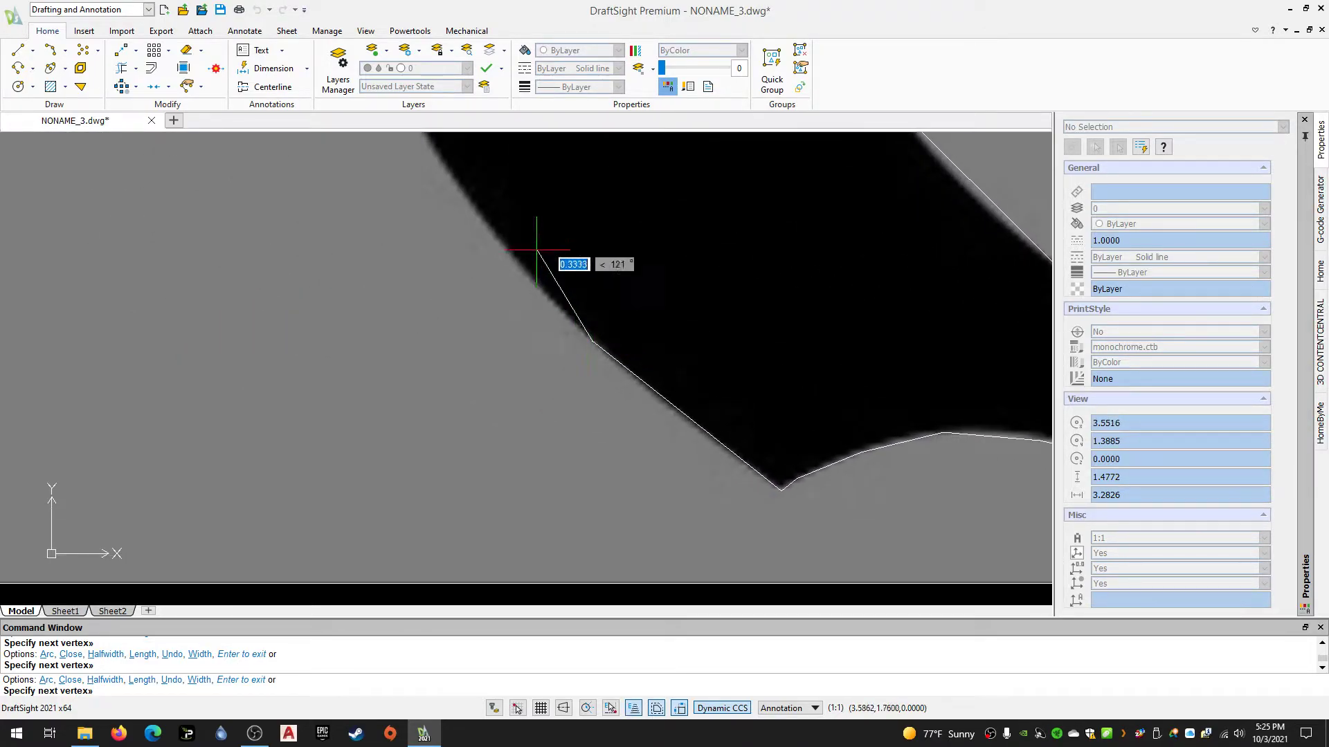
click(451, 171)
middle_drag(742, 322, 820, 605)
click(443, 244)
middle_drag(579, 202, 637, 531)
click(482, 391)
click(458, 256)
click(430, 205)
click(403, 188)
Trace the underside of the beak to its tip, turn on entity snaps, and end the polyline at its starting point
middle_drag(423, 214, 860, 510)
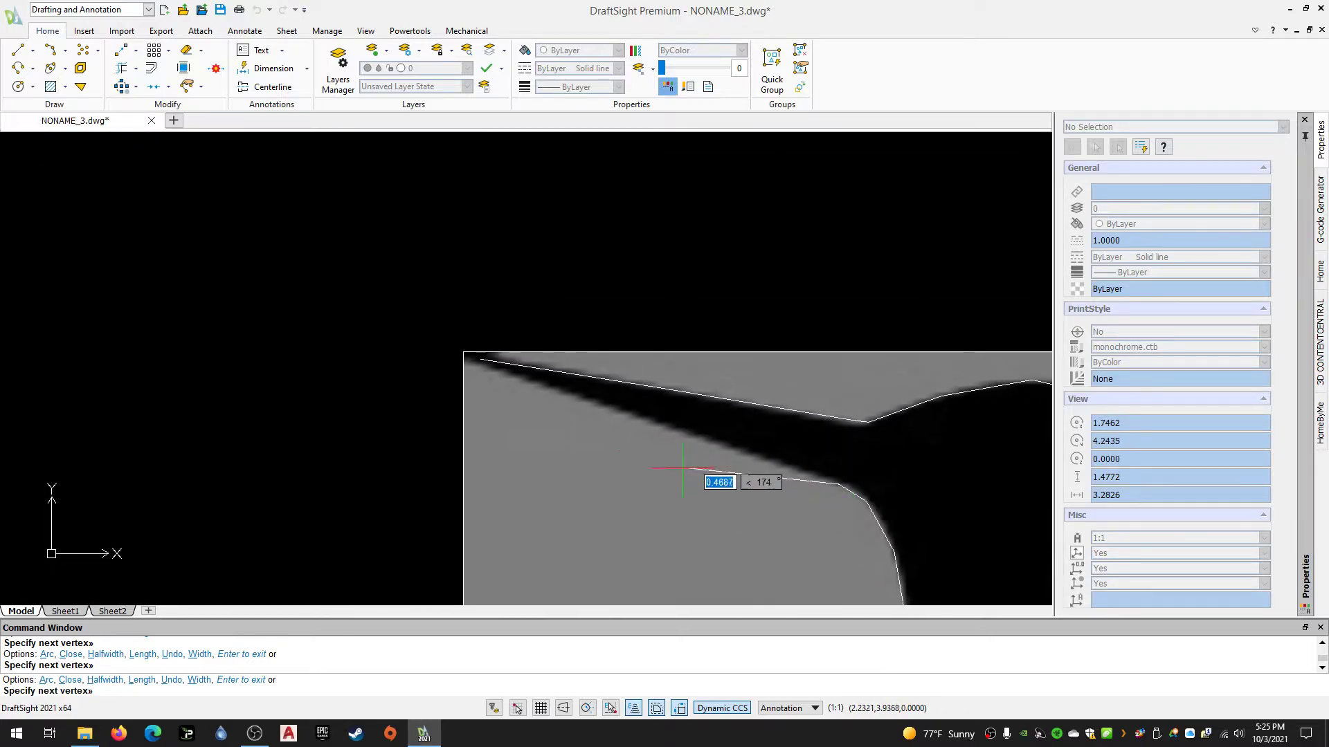
click(503, 375)
scroll(478, 368, up, 3)
click(464, 349)
scroll(484, 354, up, 6)
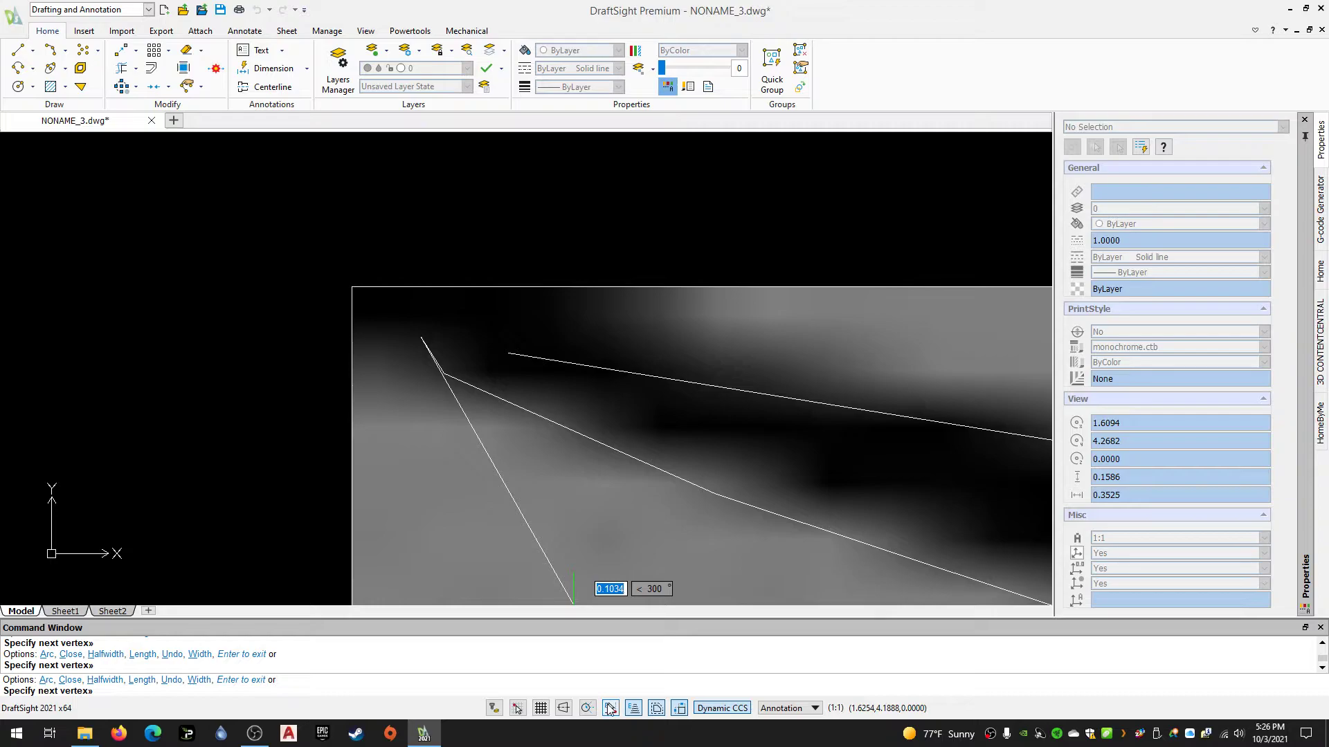
click(610, 708)
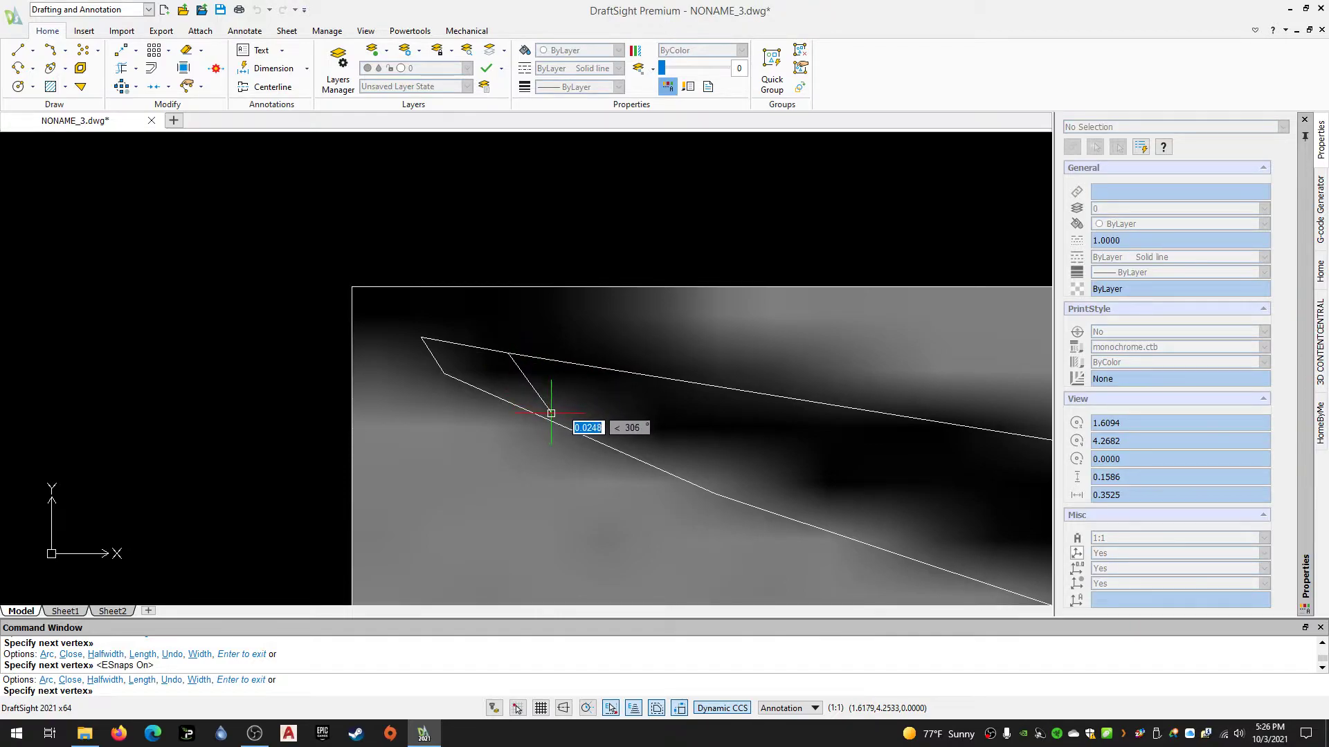
key(Escape)
Select the traced outline and stretch the vertex on the belly outward to the edge of the silhouette
scroll(526, 374, up, 4)
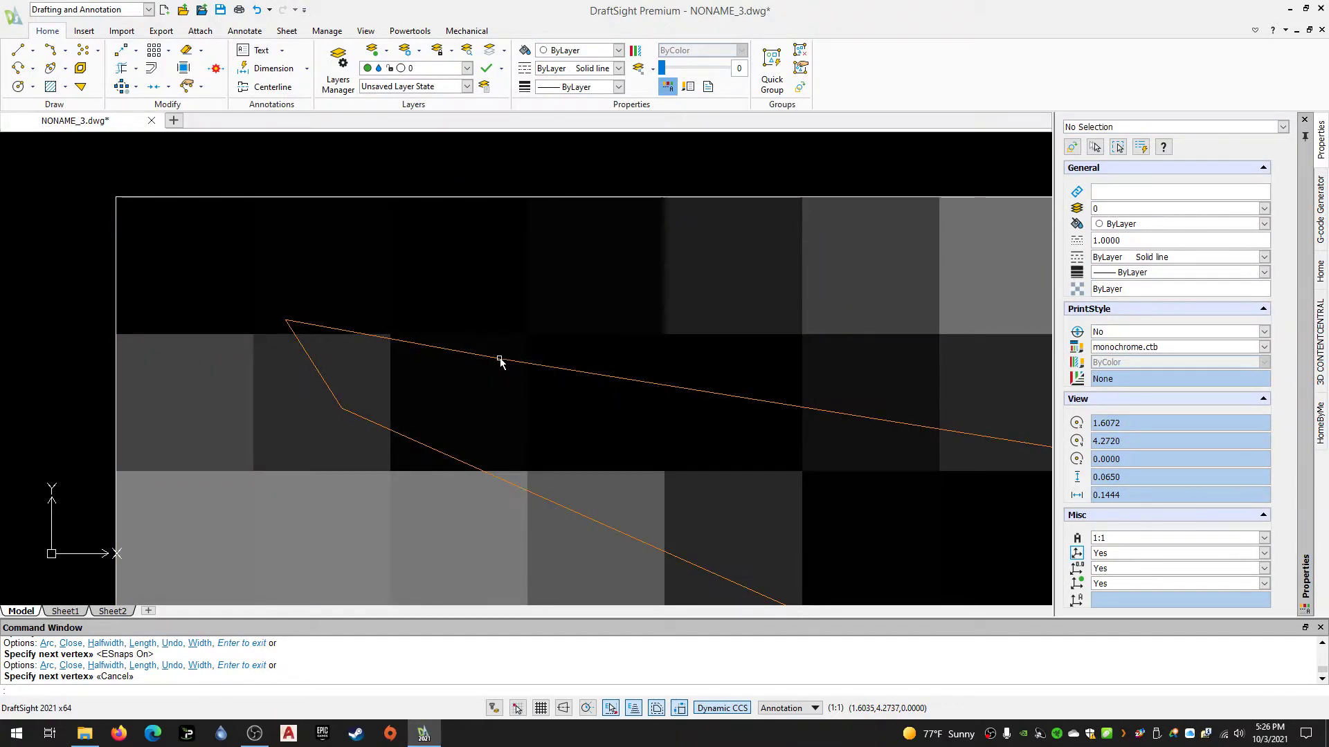
scroll(590, 401, down, 15)
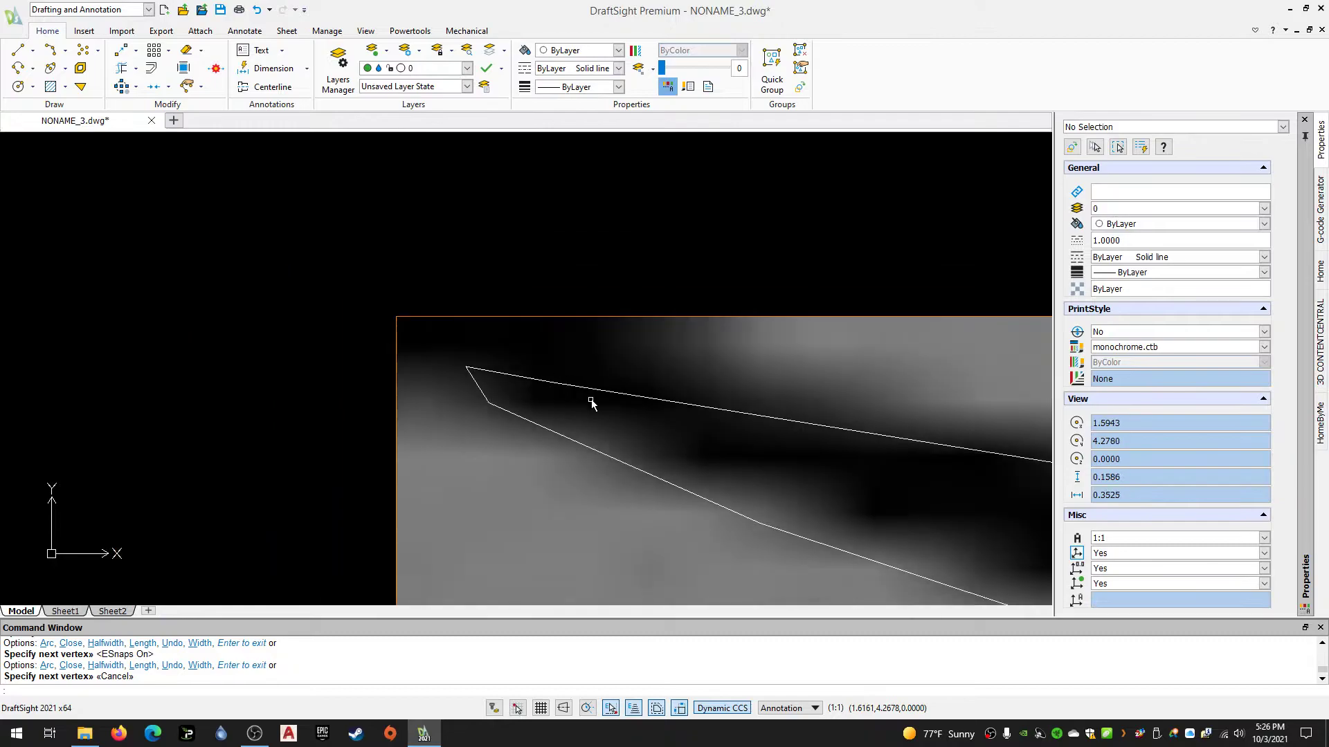
scroll(504, 387, down, 3)
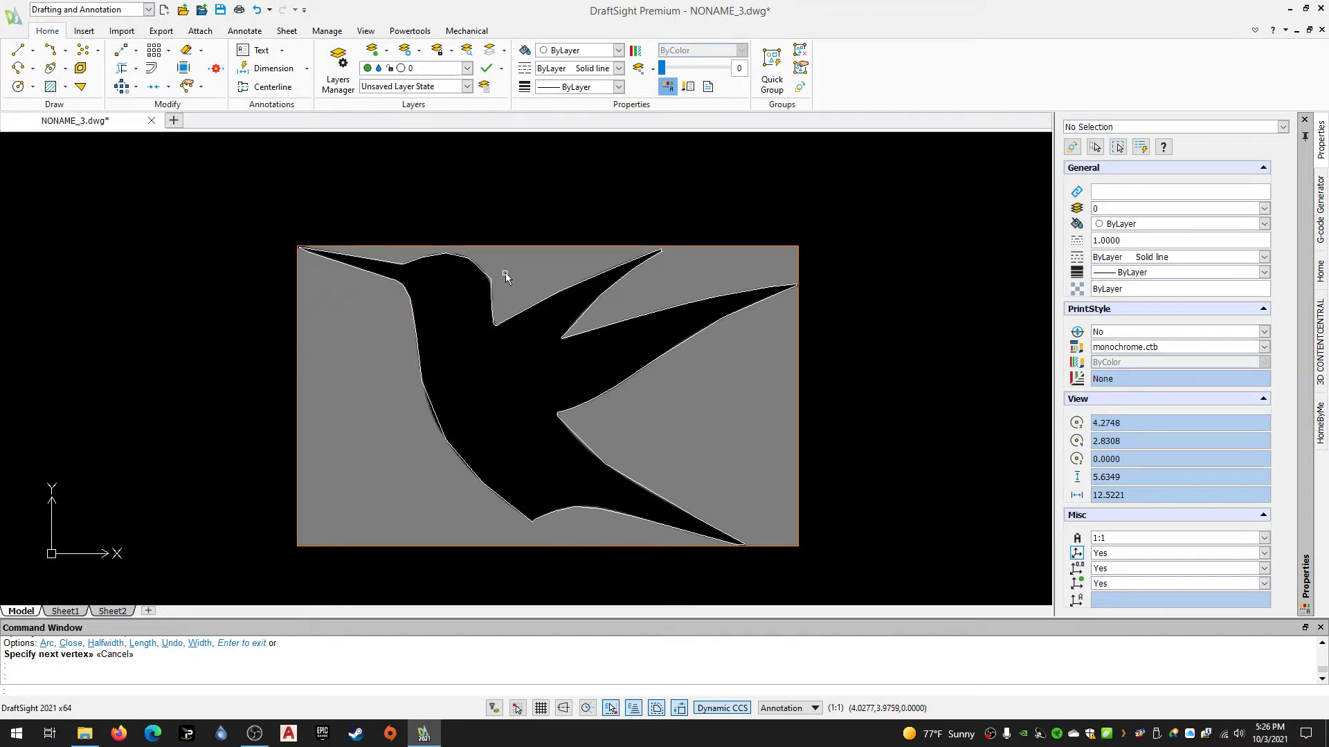
scroll(456, 395, up, 4)
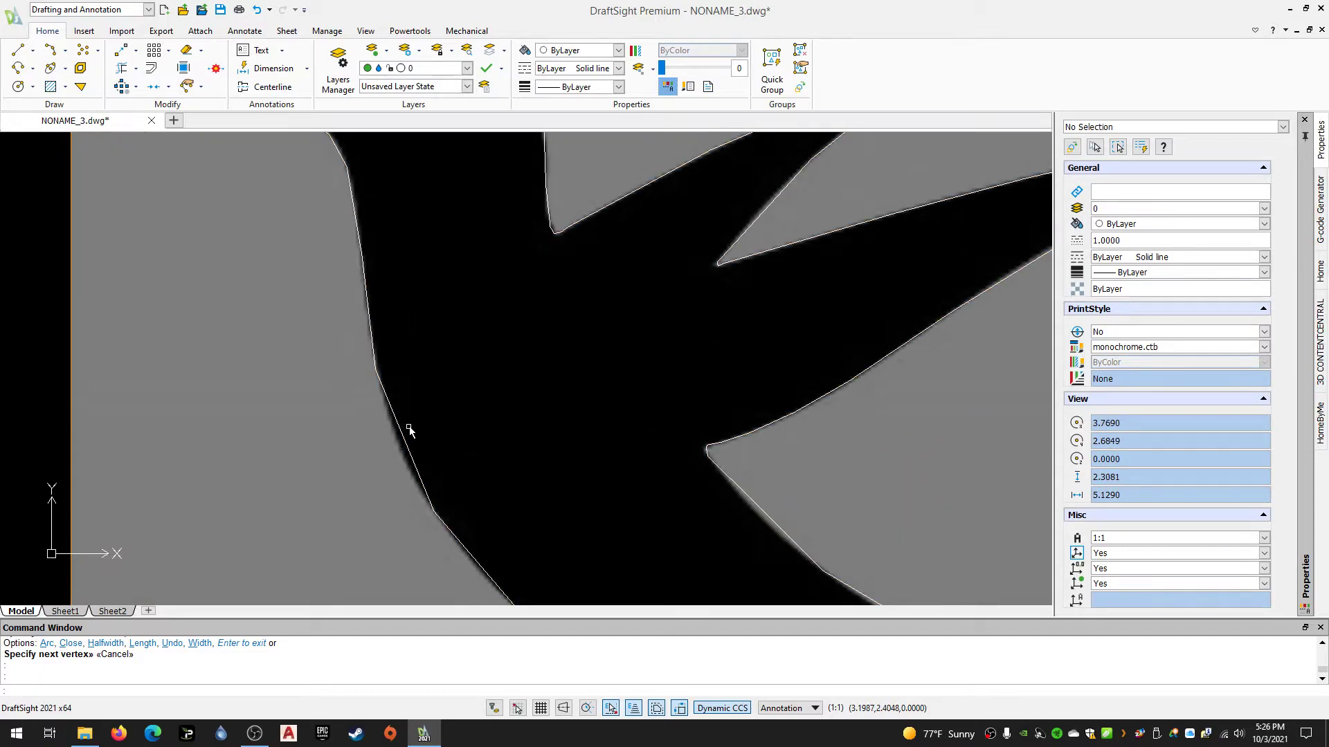
click(407, 432)
scroll(400, 456, up, 2)
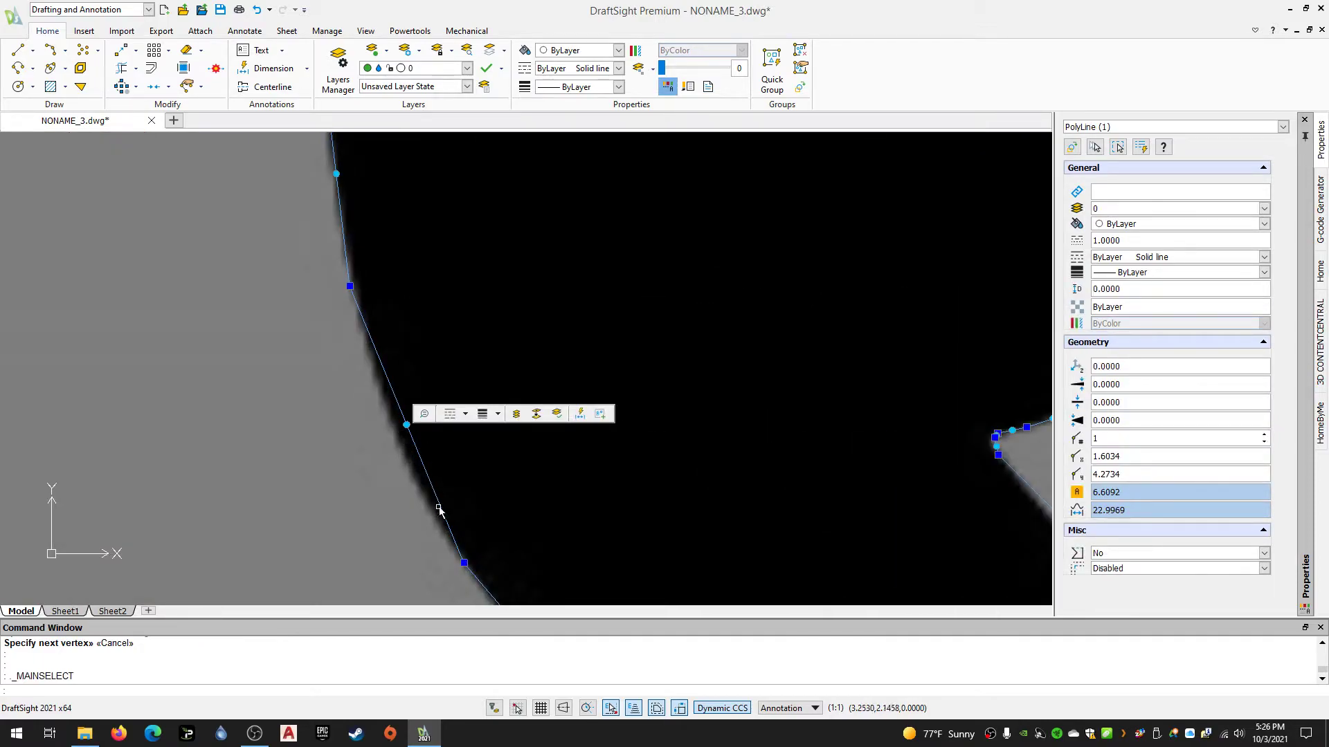
click(464, 563)
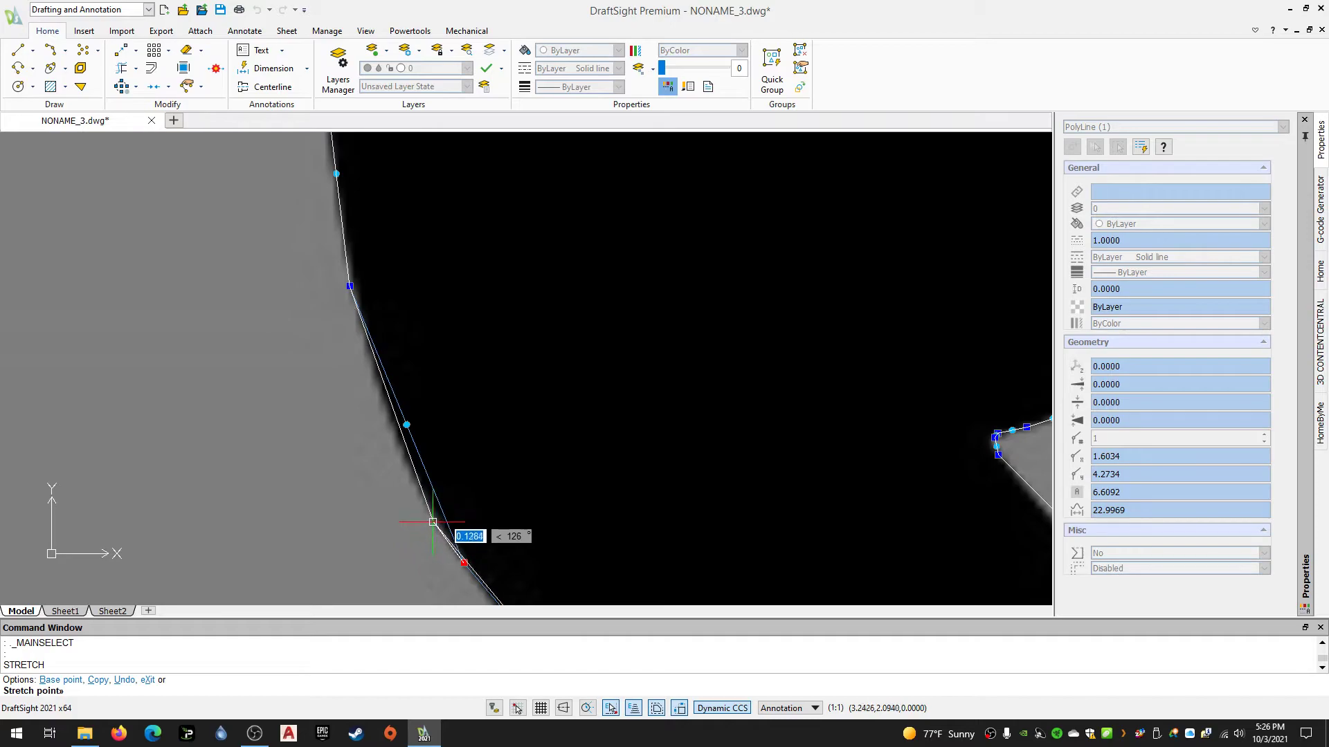
click(430, 518)
click(349, 288)
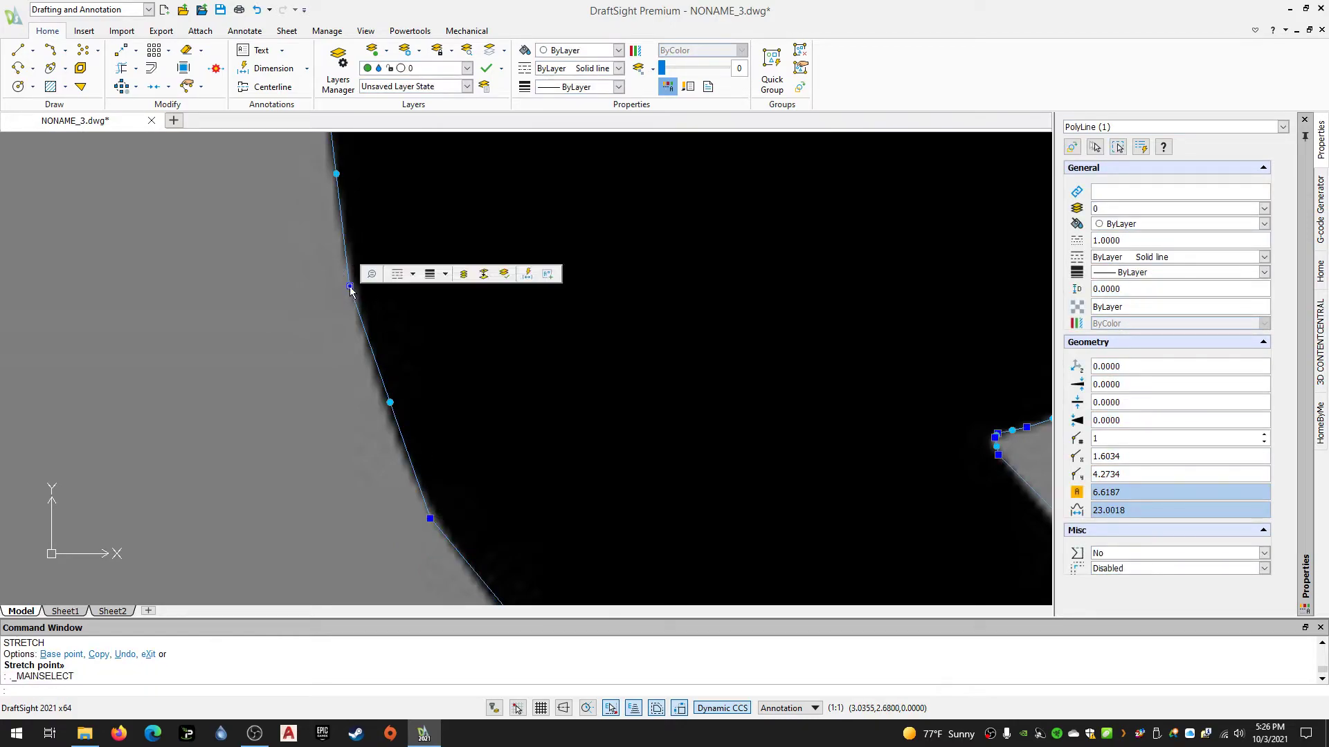
click(364, 344)
click(390, 402)
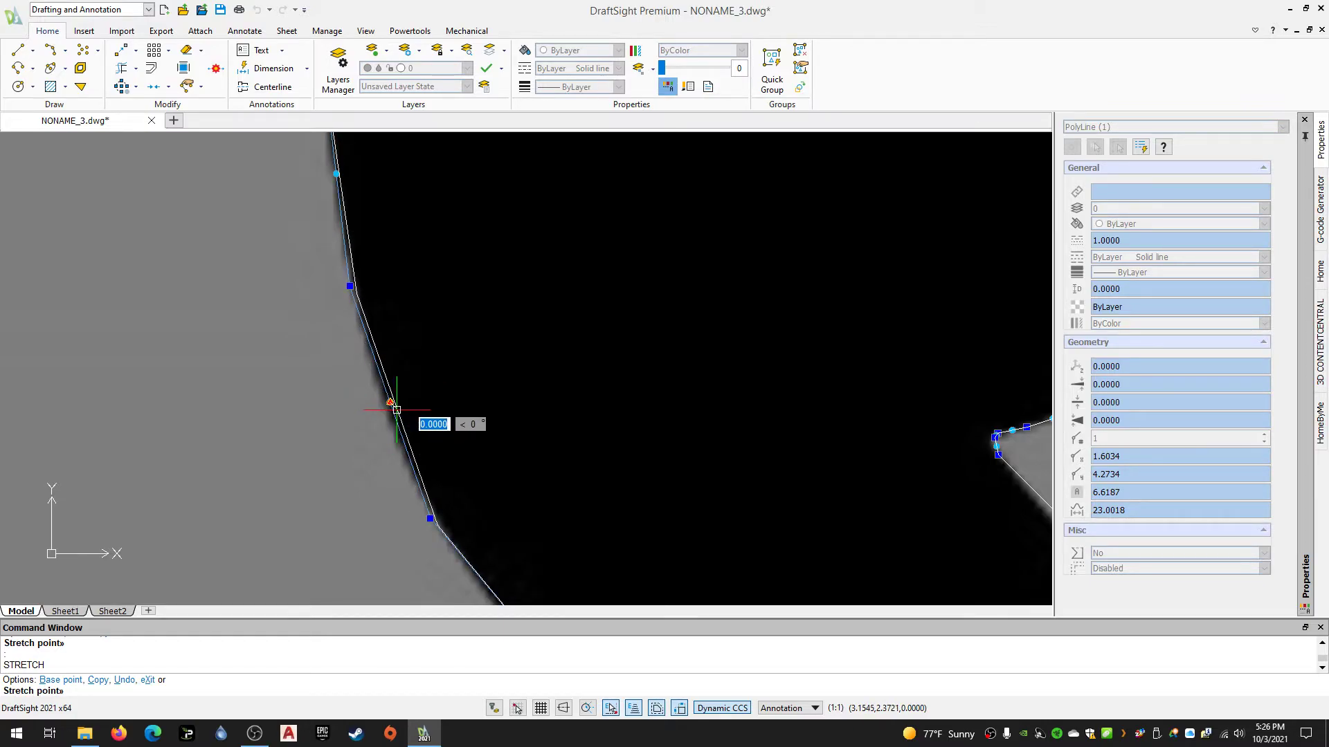
key(Escape)
Smooth the bird outline by running PEDIT on the polyline with the Spline option
scroll(727, 466, down, 5)
middle_drag(742, 418, 568, 375)
key(Escape)
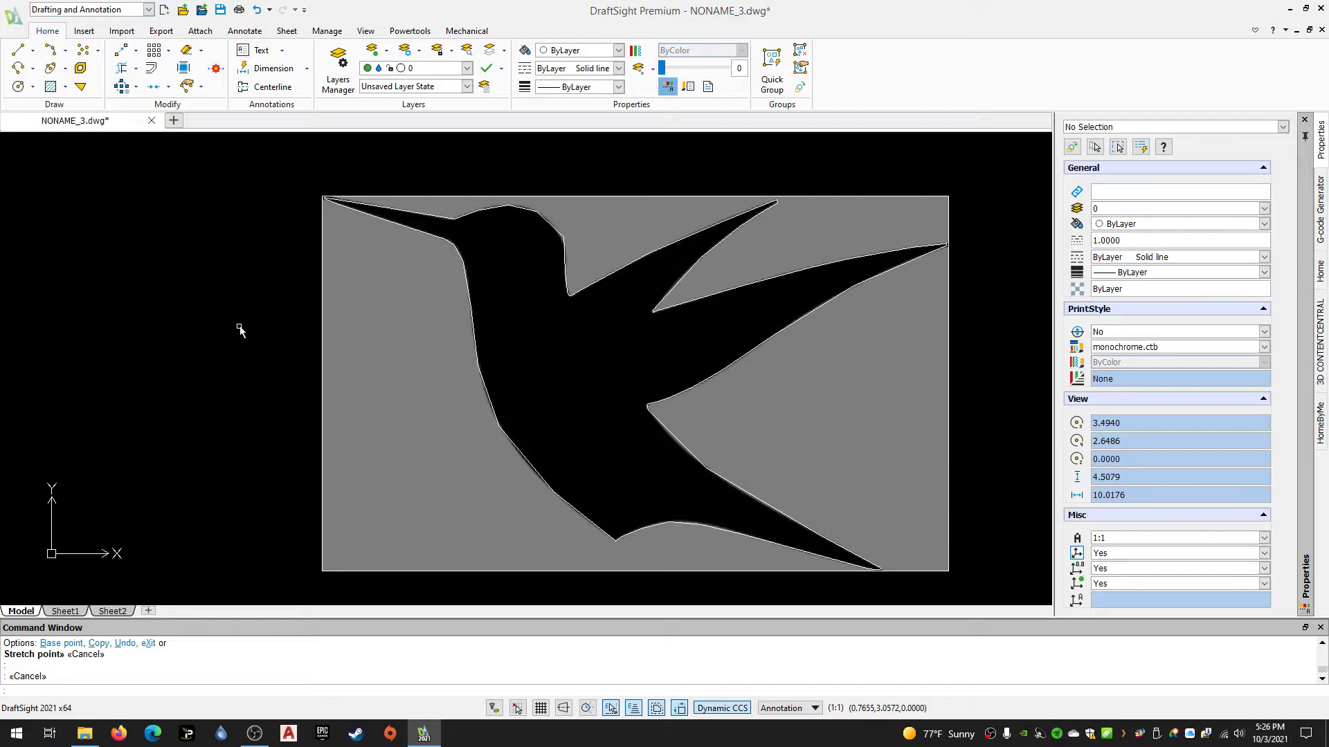
text(PEDI)
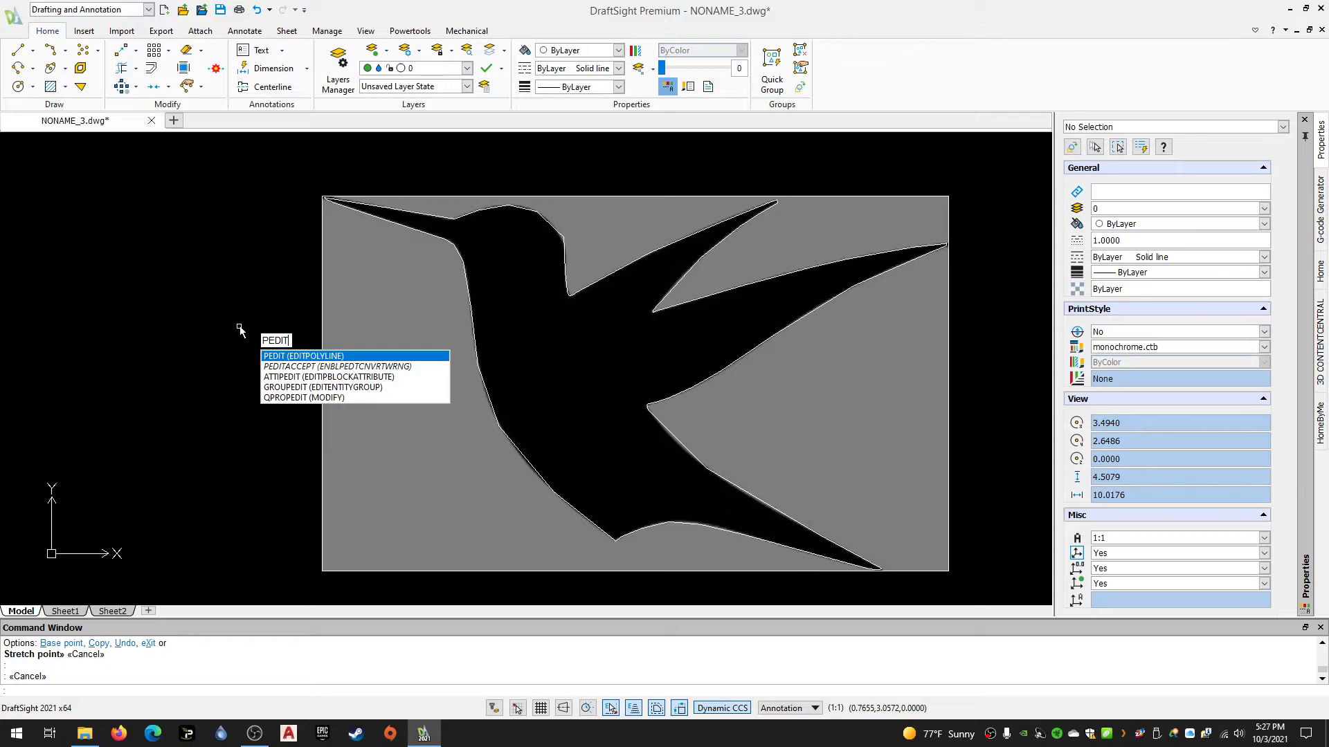
text(T)
key(Return)
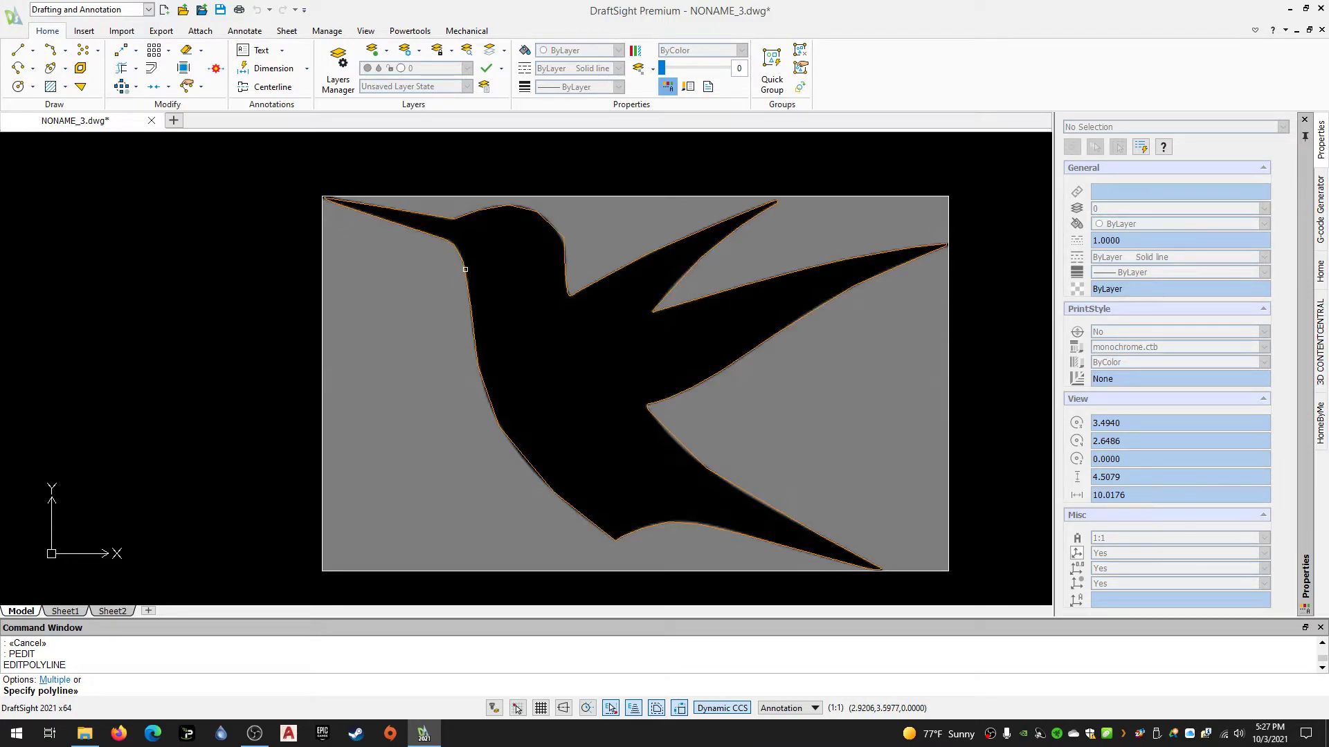
click(465, 269)
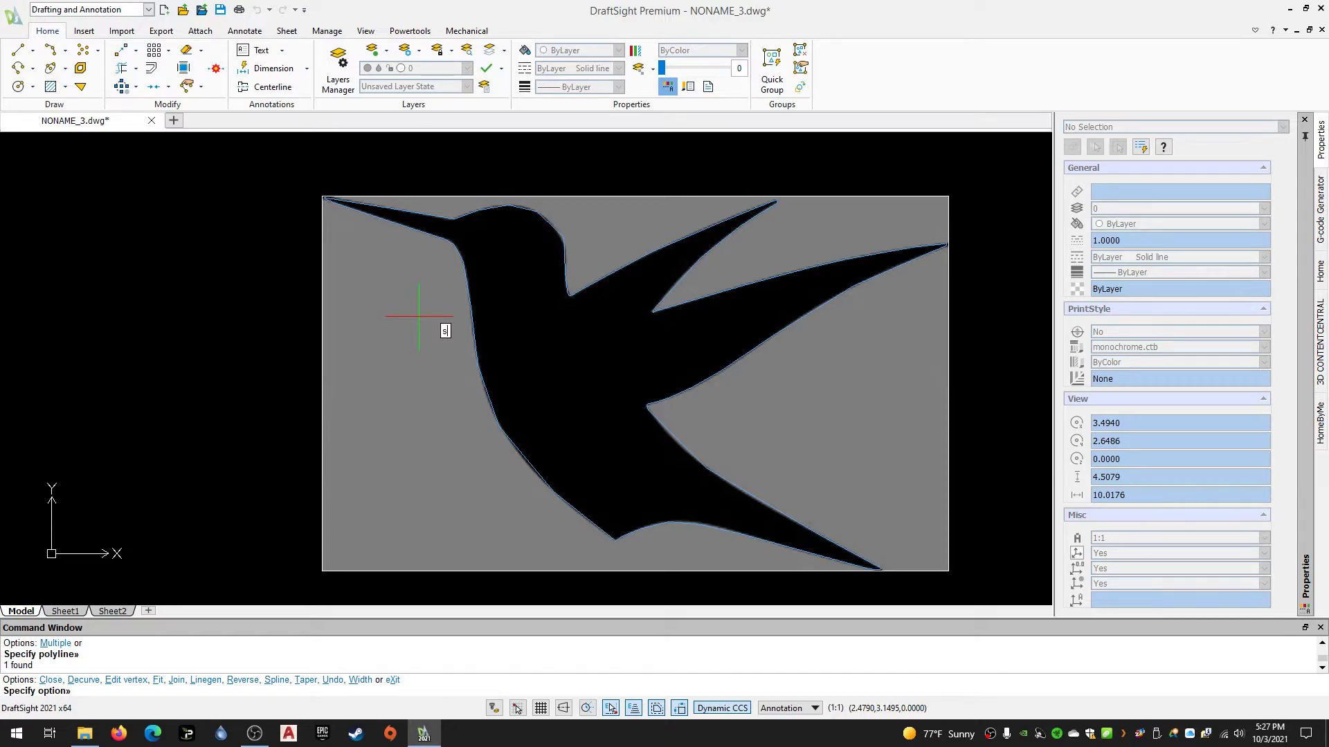
key(Return)
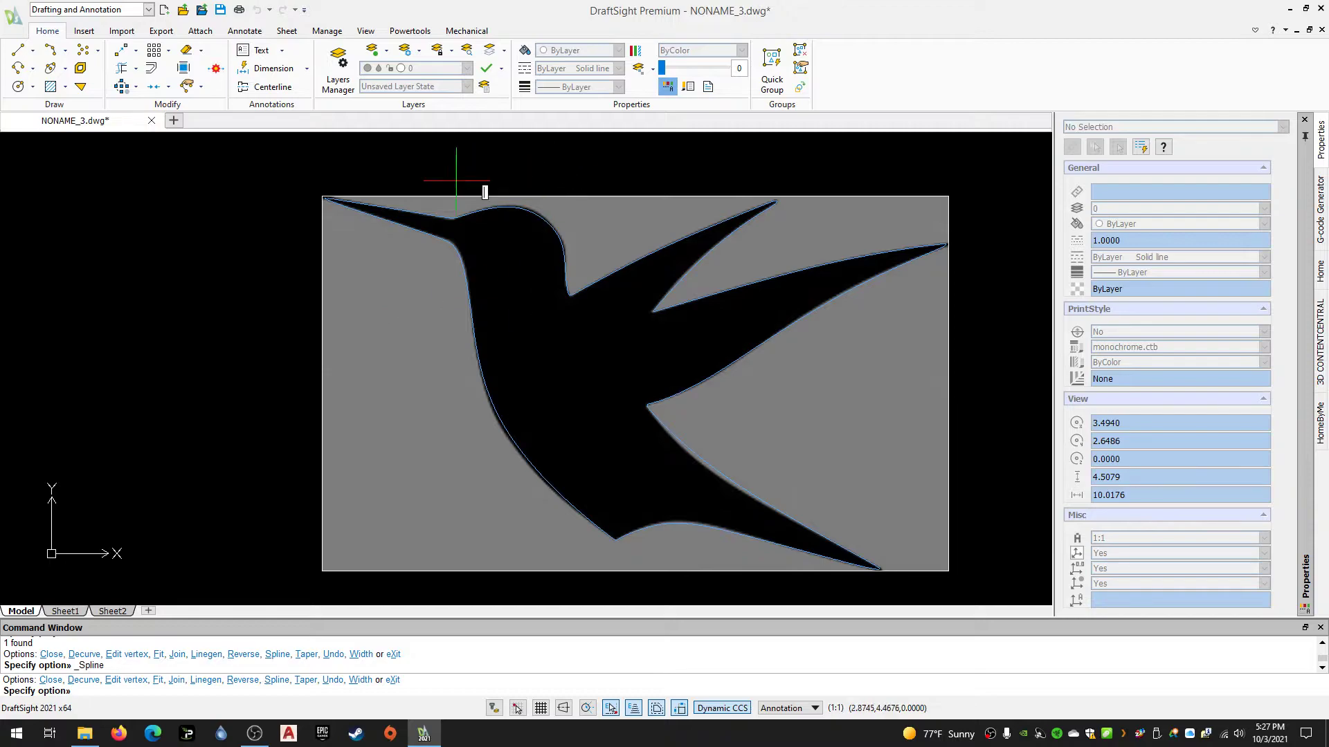
Close the gap in the smoothed outline at the beak tip with the Close option
scroll(494, 195, up, 3)
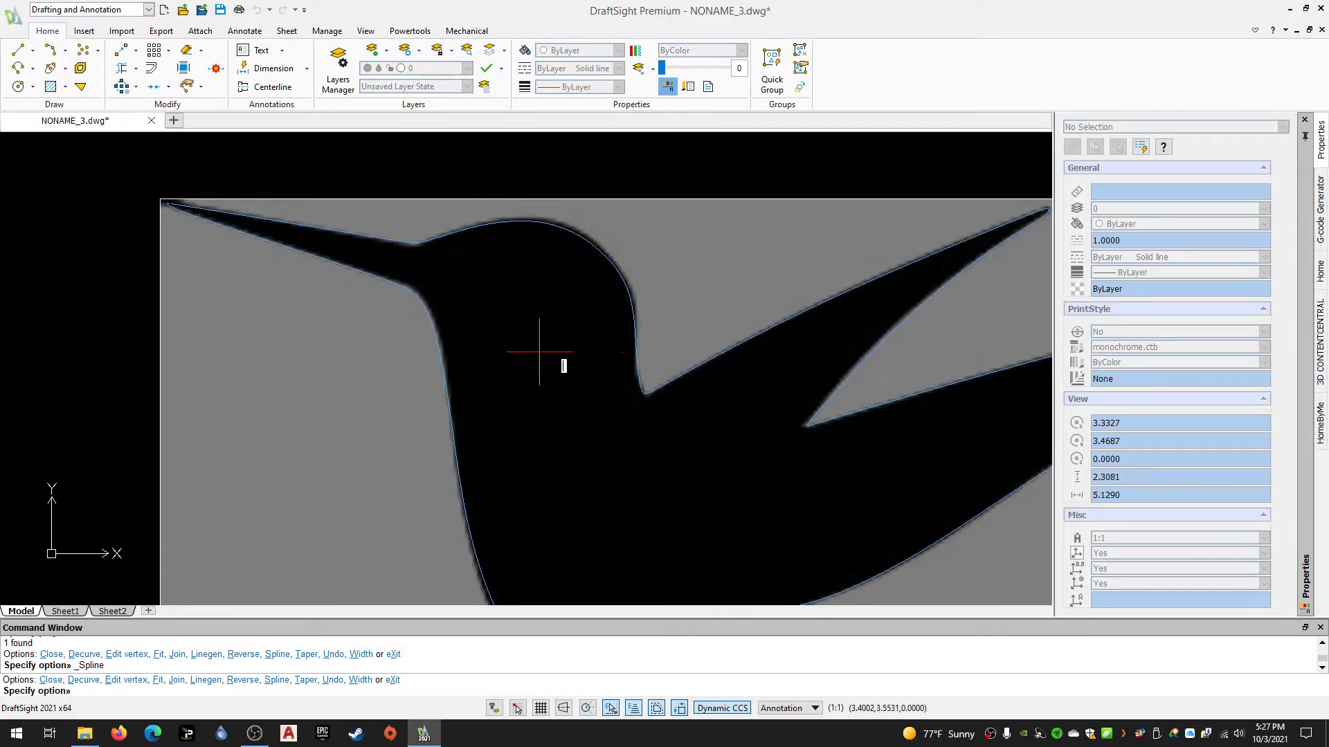
scroll(148, 202, up, 7)
scroll(259, 243, up, 9)
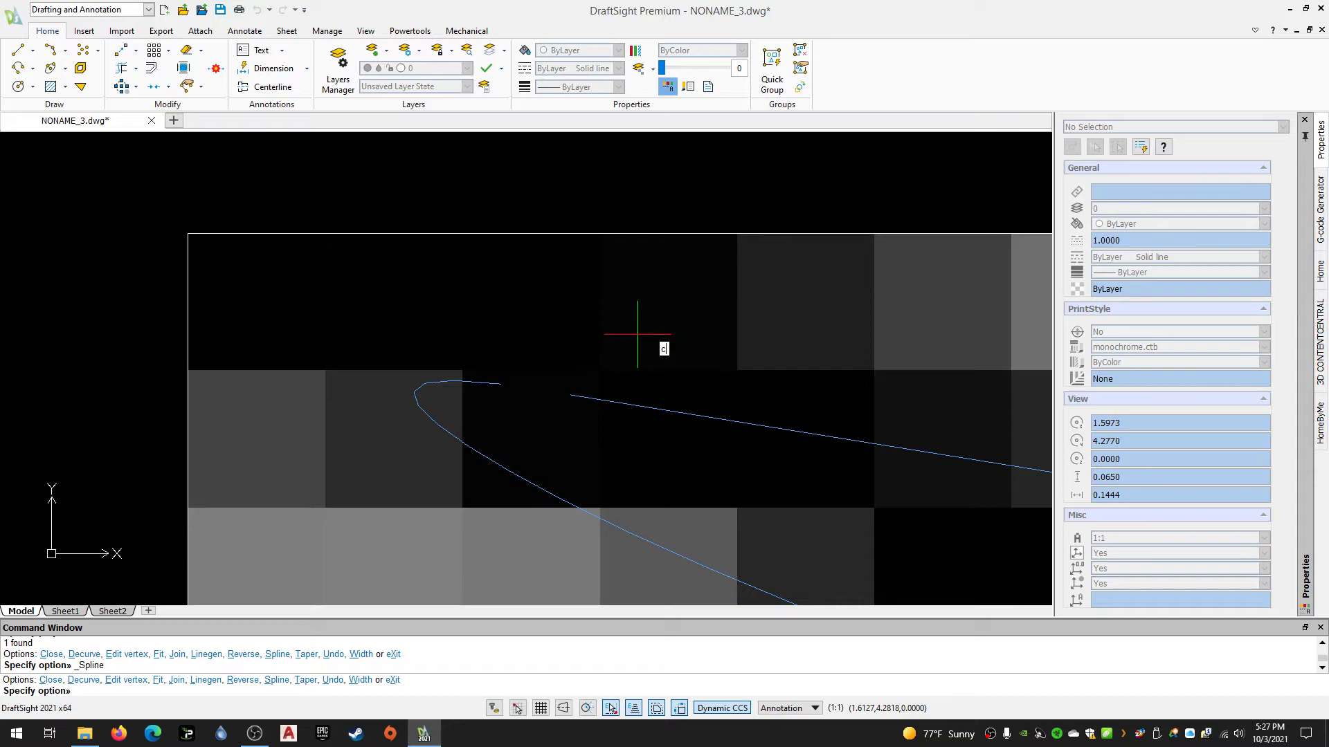
key(Return)
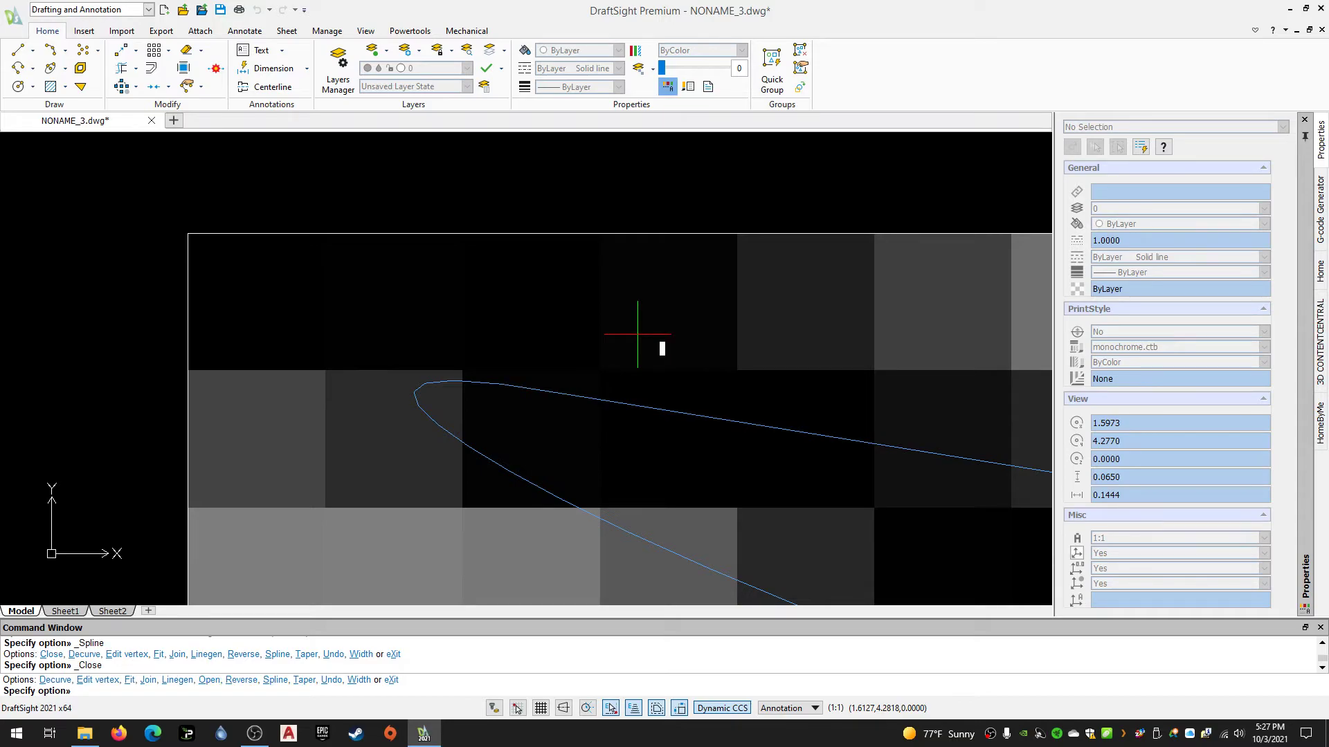
End the polyline editing and select the smoothed bird outline
scroll(637, 335, down, 20)
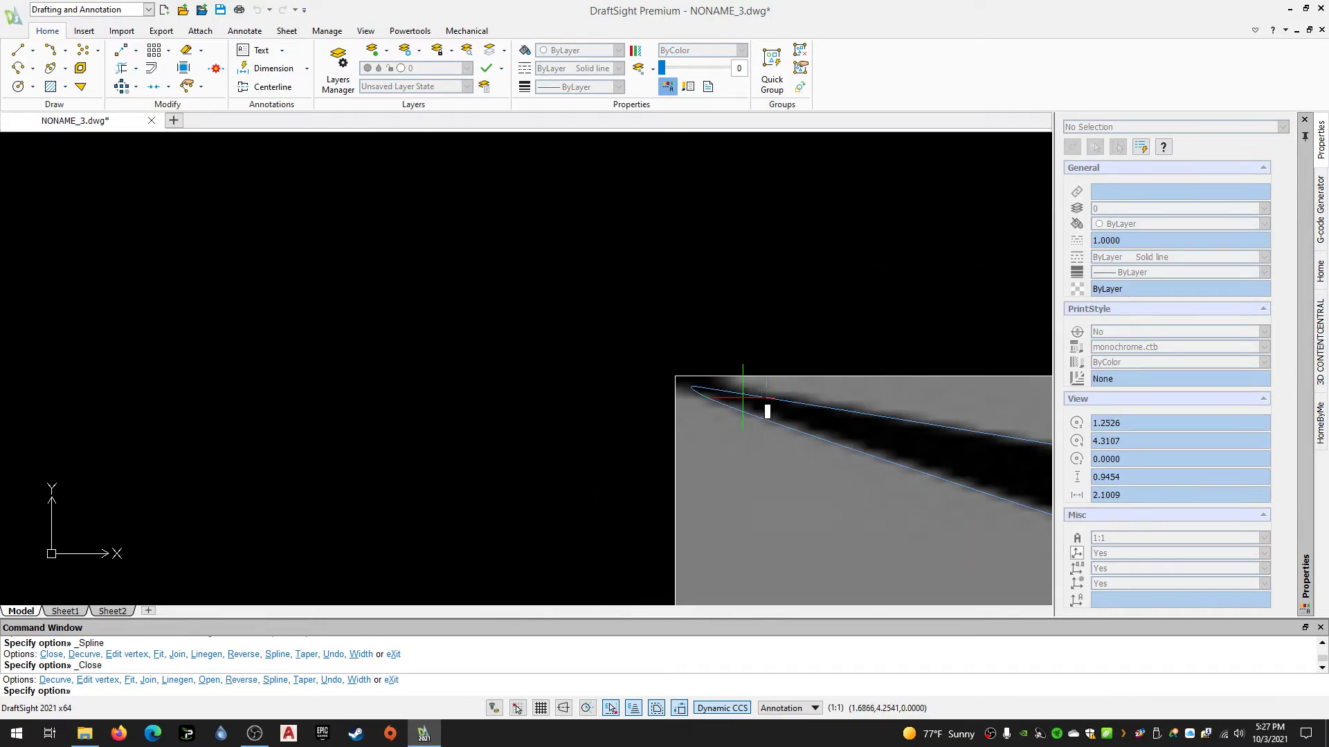
middle_drag(842, 408, 277, 202)
scroll(400, 257, up, 3)
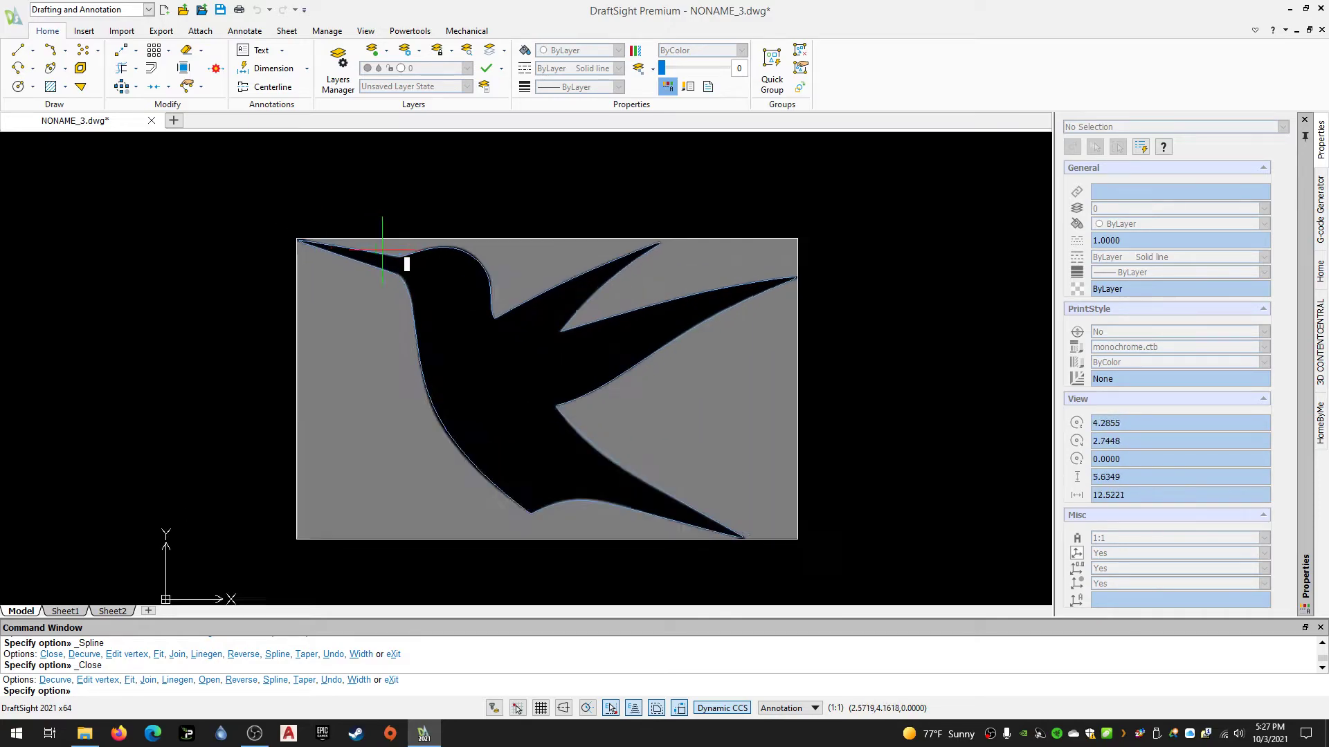
key(F11)
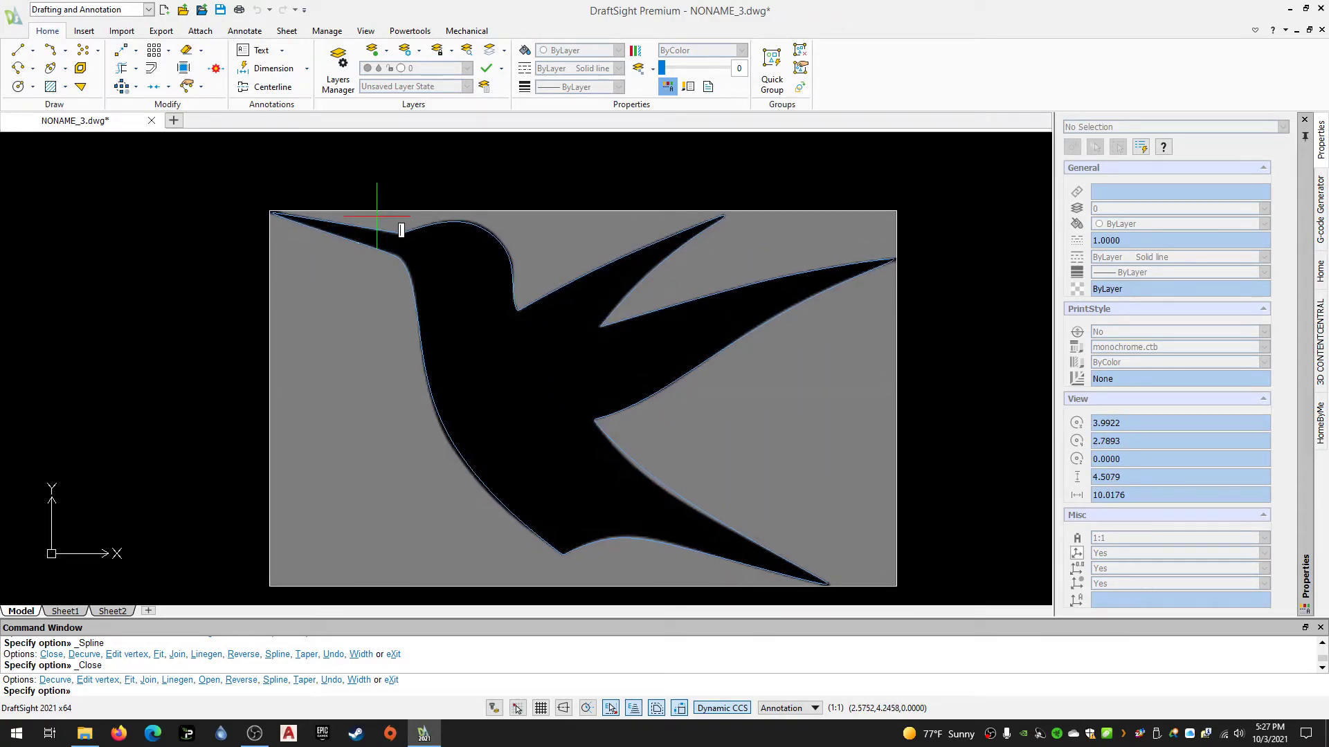
key(Escape)
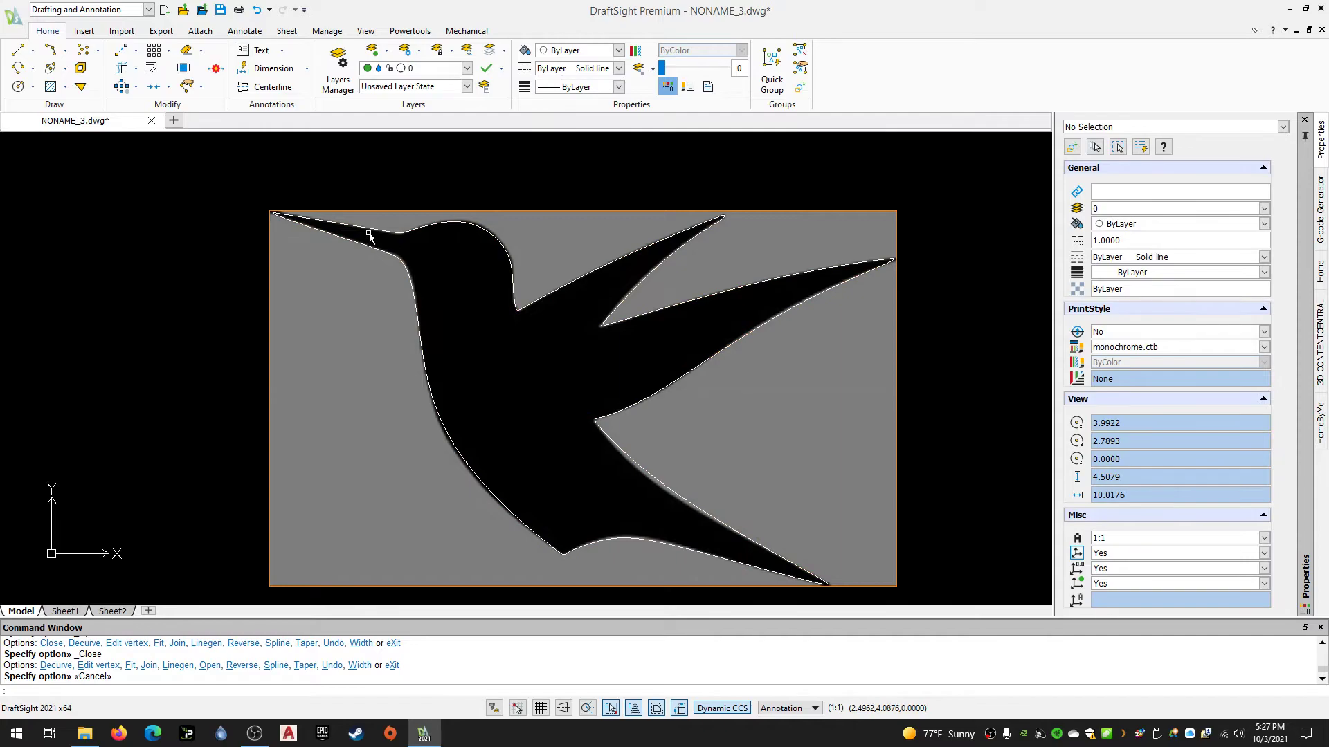
click(366, 234)
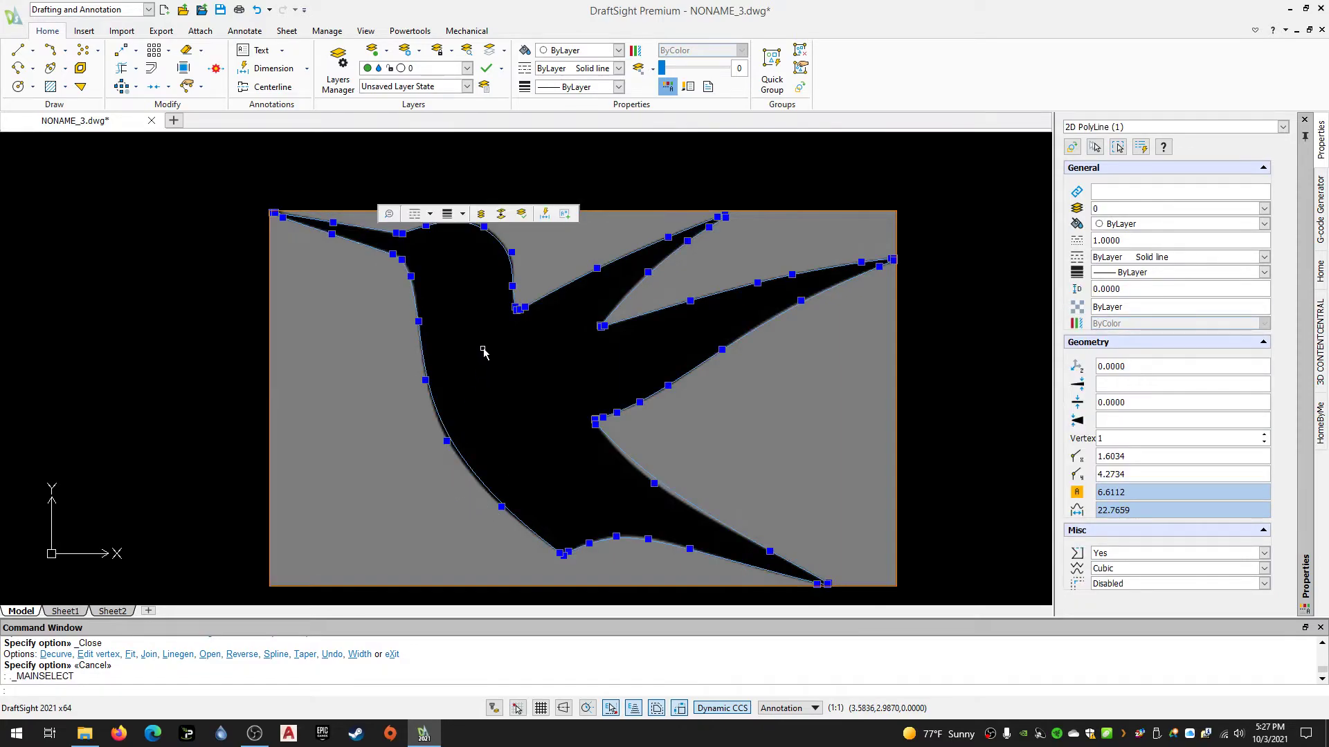
Stretch the lower belly vertex of the smoothed outline outward to match the silhouette's edge
scroll(453, 491, up, 1)
scroll(454, 492, up, 2)
click(437, 372)
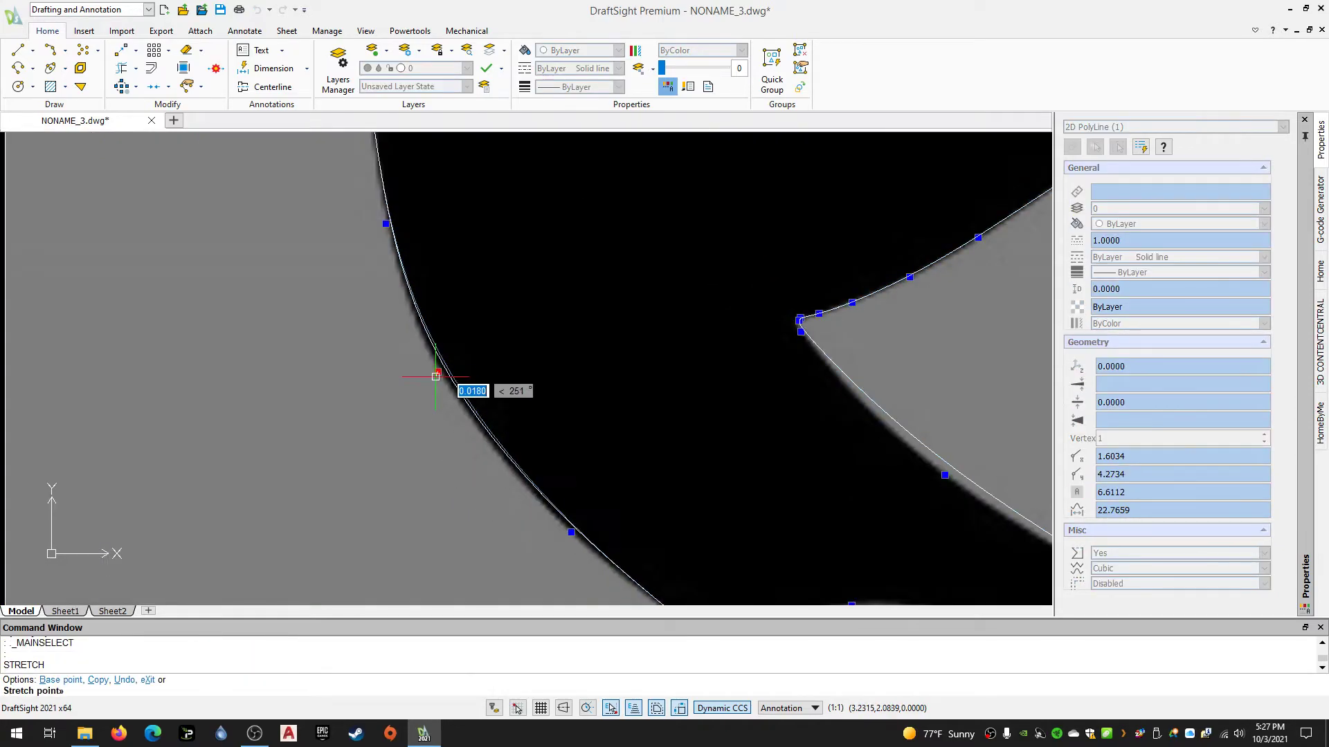
click(431, 380)
scroll(771, 335, down, 2)
scroll(754, 468, down, 2)
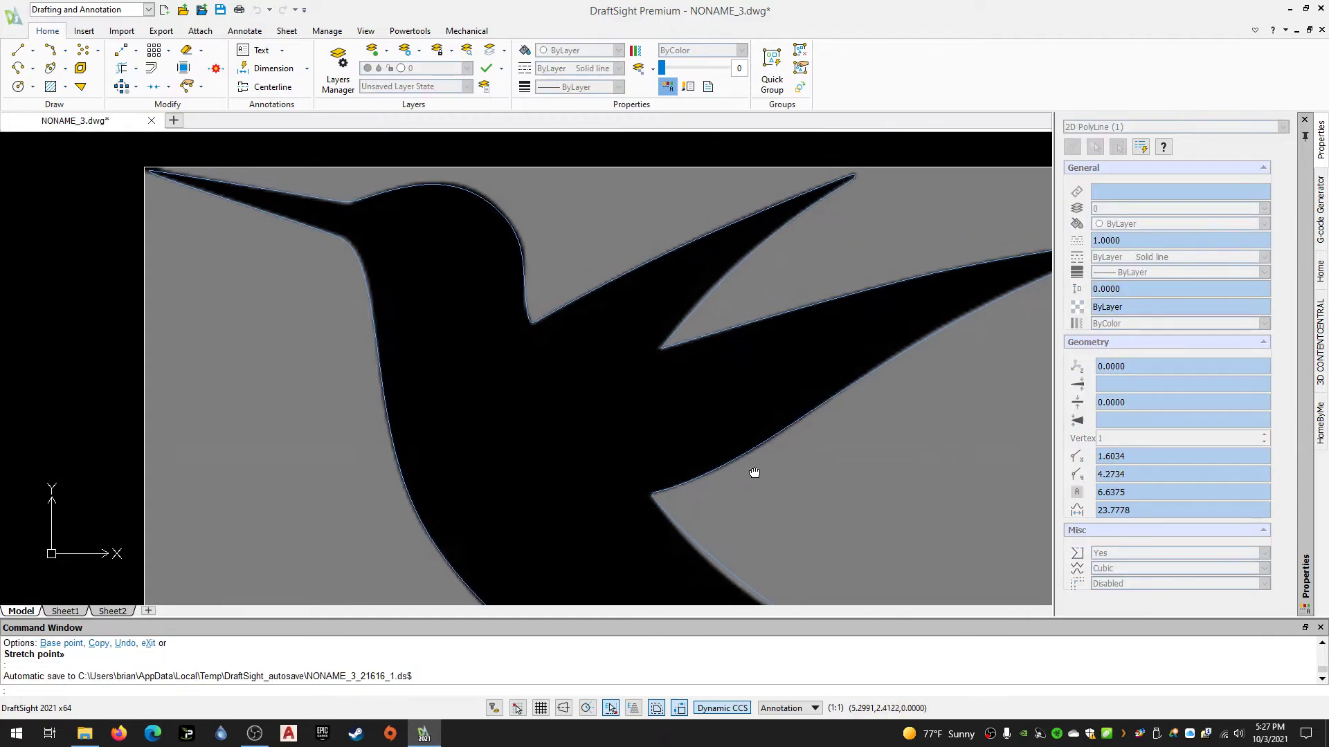
Stretch the outline vertex at the back of the bird's head outward to the silhouette's edge
scroll(496, 238, up, 3)
scroll(554, 222, up, 2)
click(555, 223)
click(557, 223)
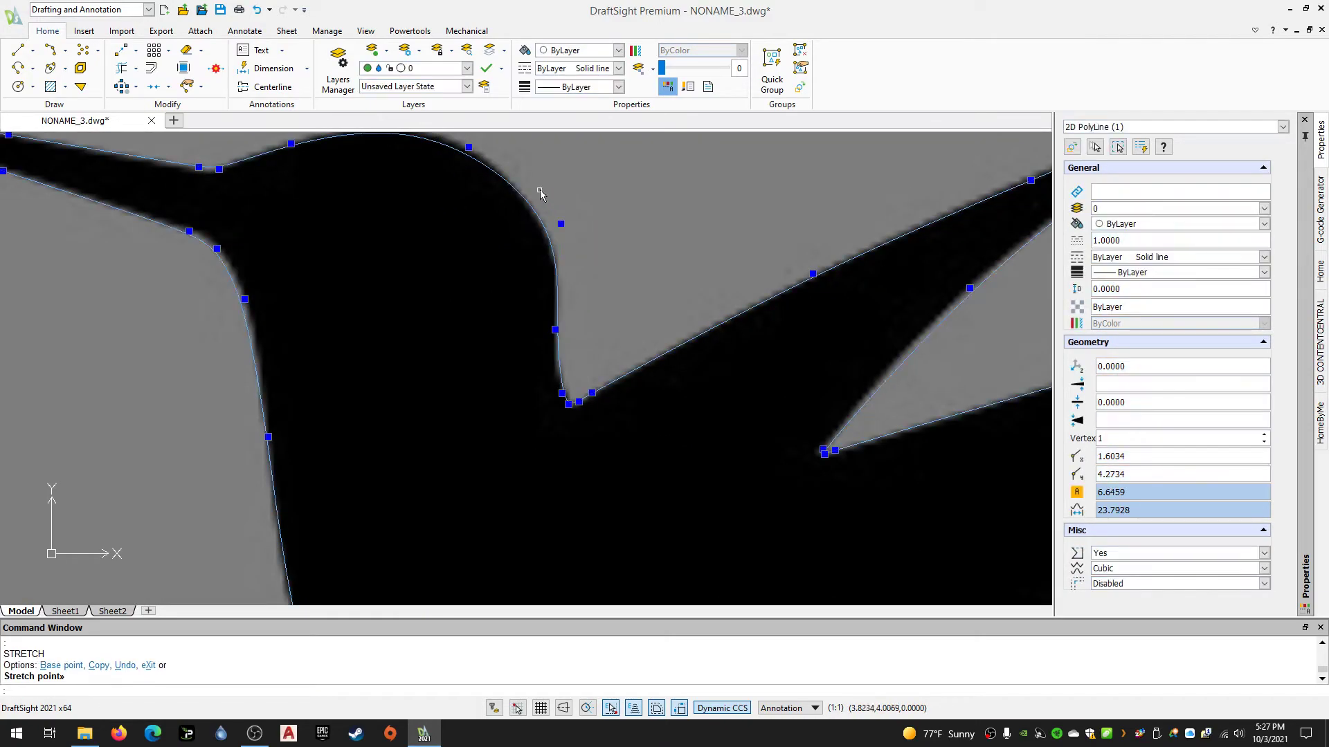
Stretch the two vertices along the top of the head to the silhouette's edge and clear the selection
middle_drag(470, 150, 457, 256)
click(457, 255)
click(456, 238)
click(369, 233)
key(Escape)
key(Escape)
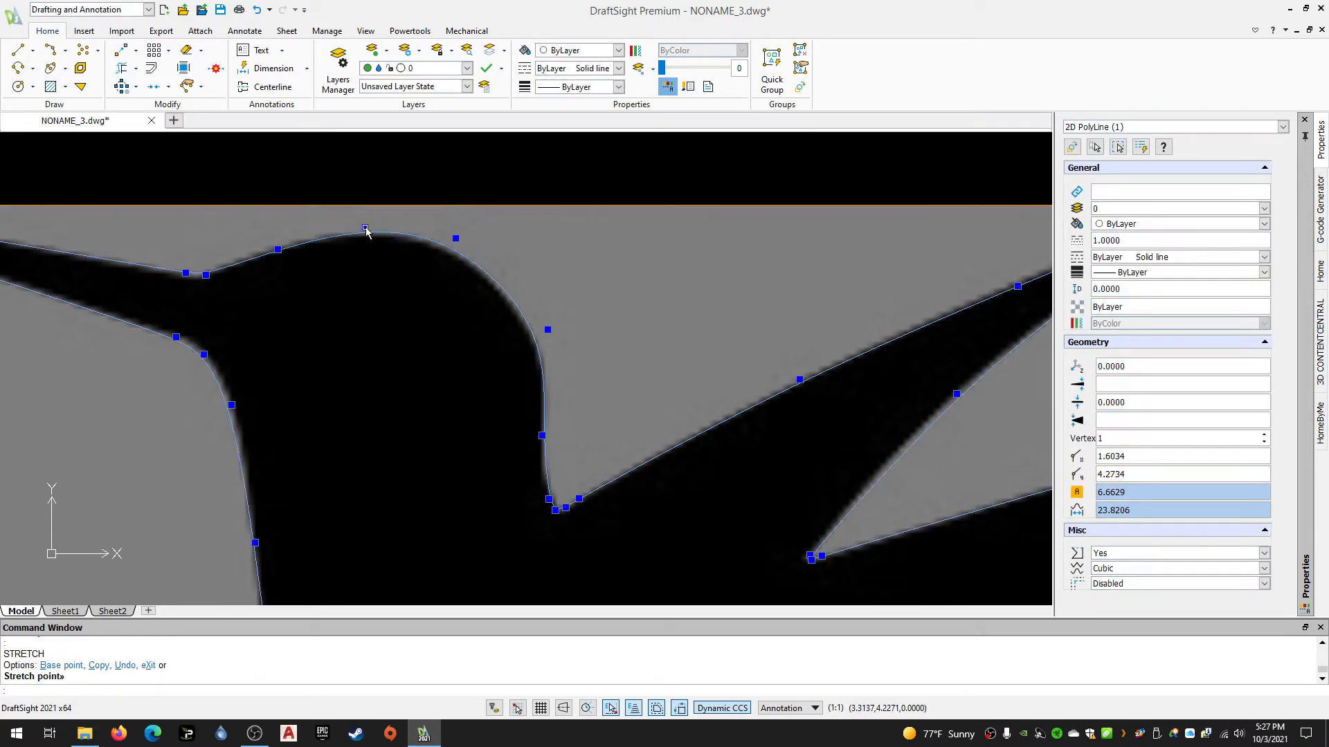
scroll(484, 347, down, 3)
scroll(493, 297, down, 2)
middle_drag(542, 282, 548, 207)
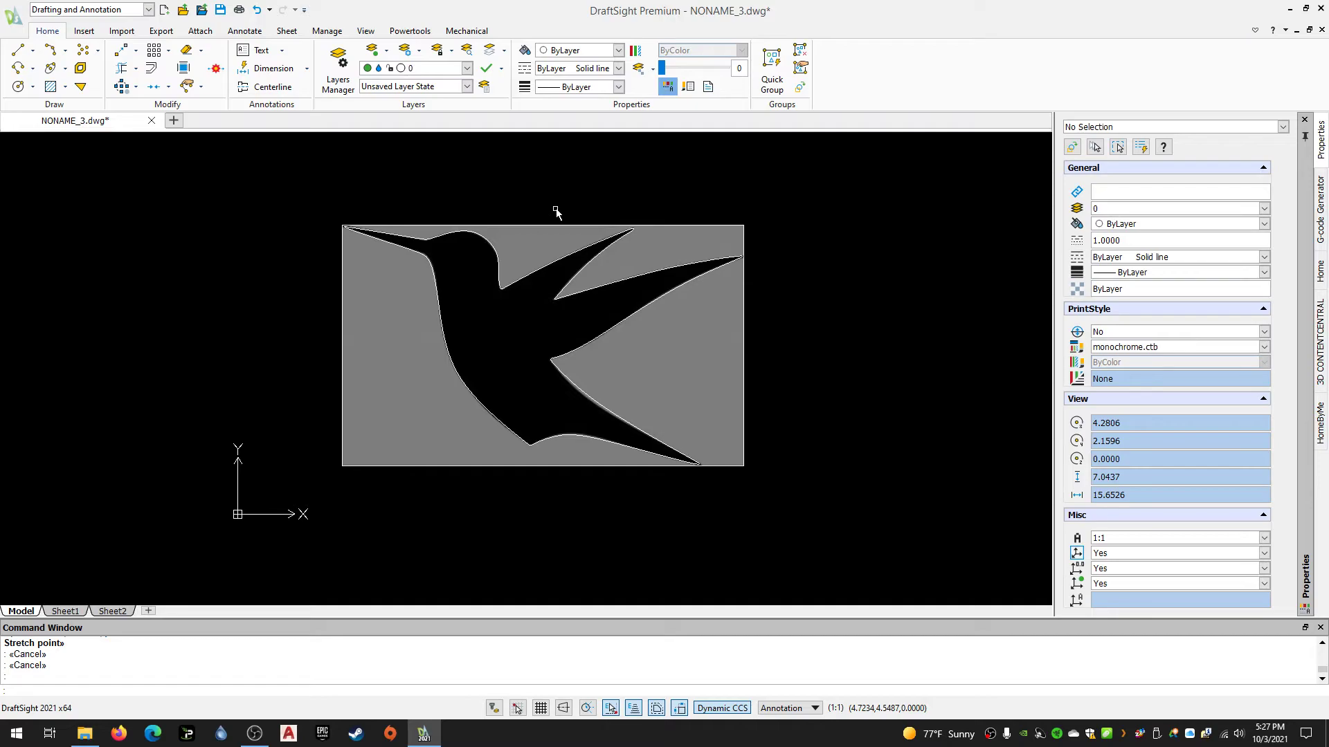
Explode the smoothed bird outline into individual line segments
click(510, 283)
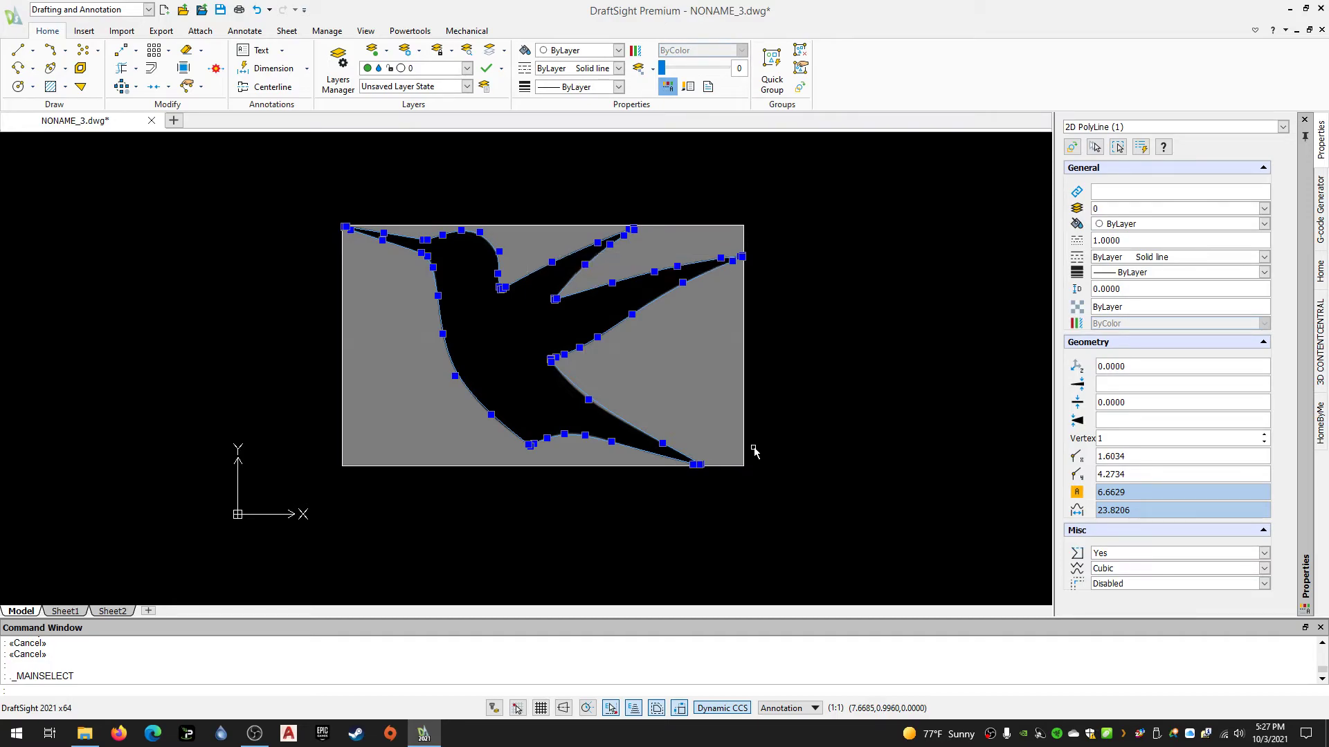
text(EX)
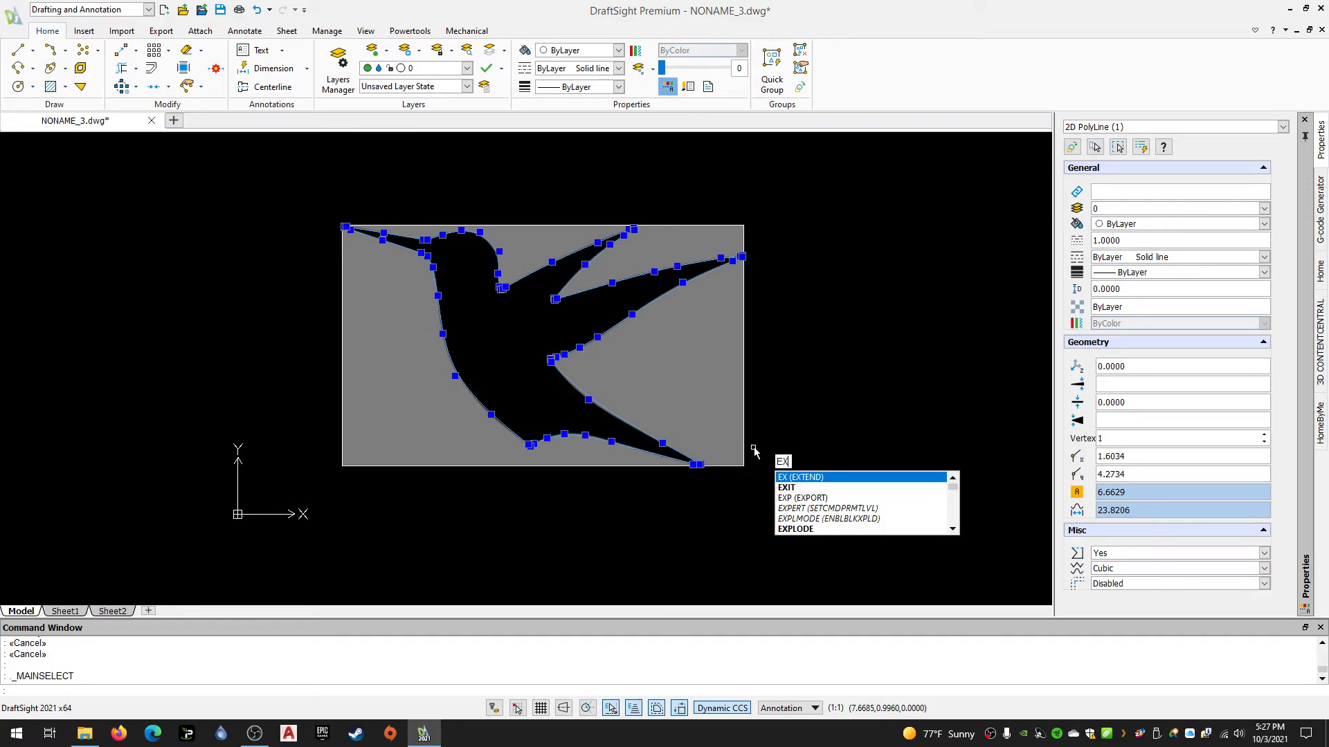
text(plode)
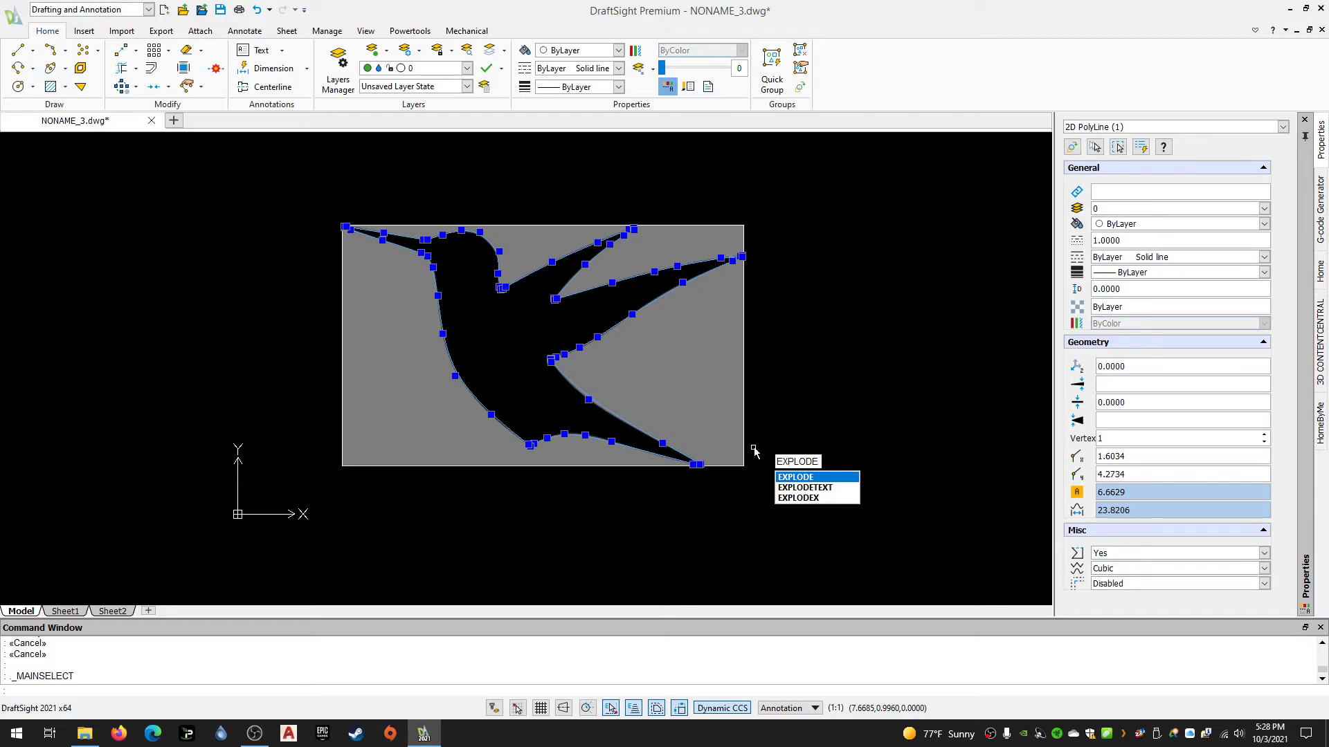
key(Return)
Examine the exploded outline up close by selecting individual segments along the wings, and clear the selection
scroll(663, 353, up, 6)
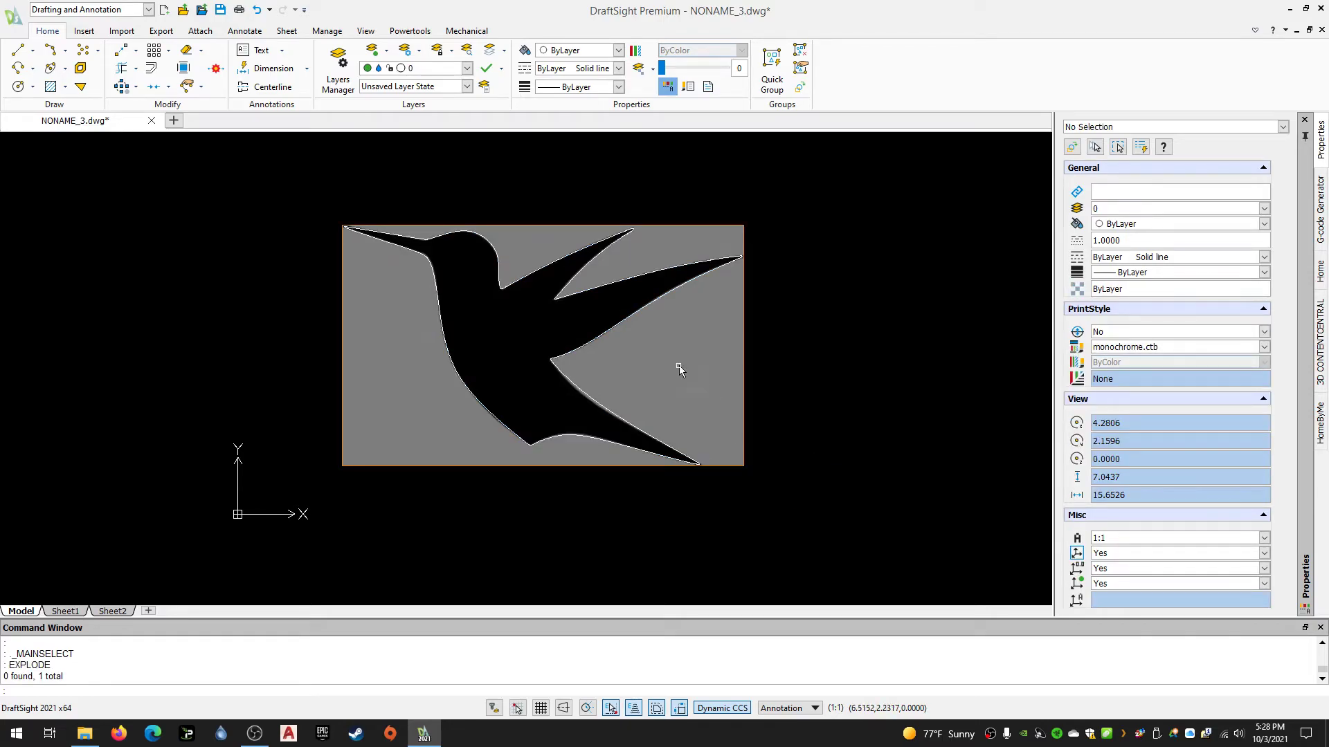
scroll(575, 335, up, 4)
scroll(564, 343, up, 2)
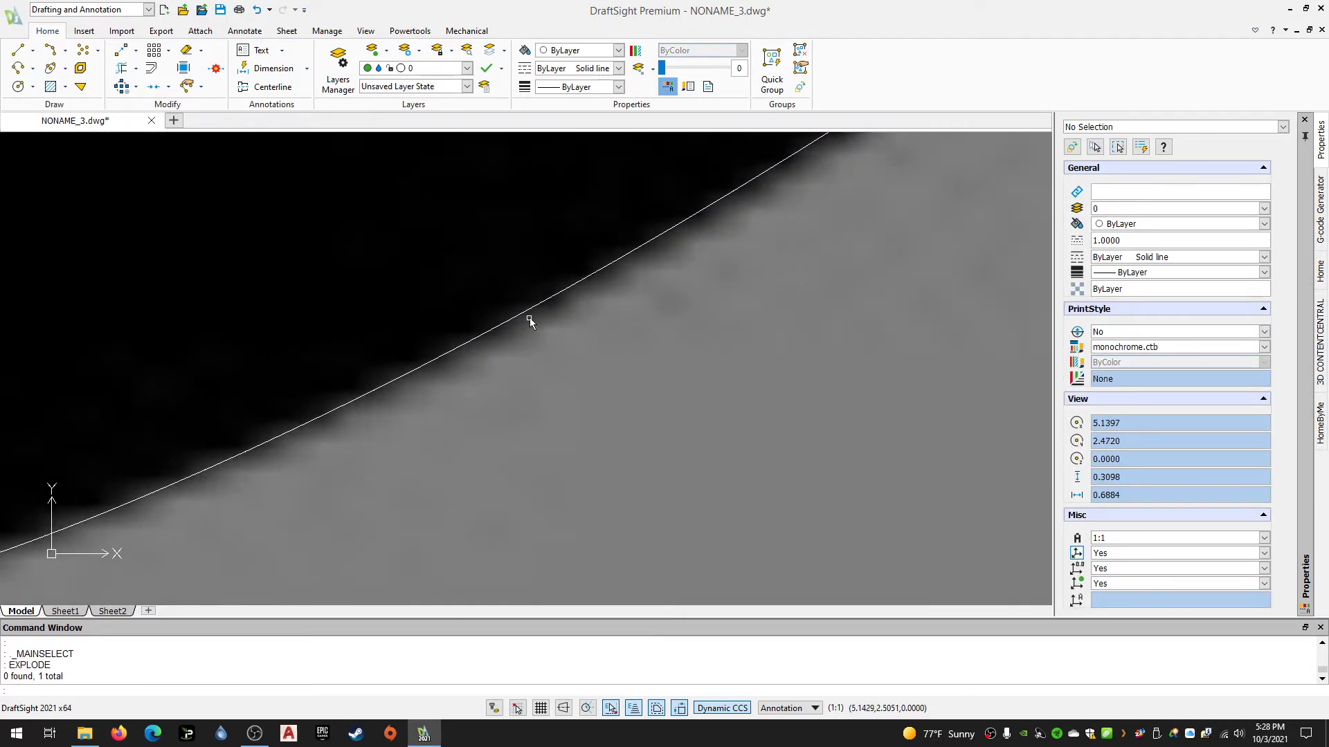
click(526, 313)
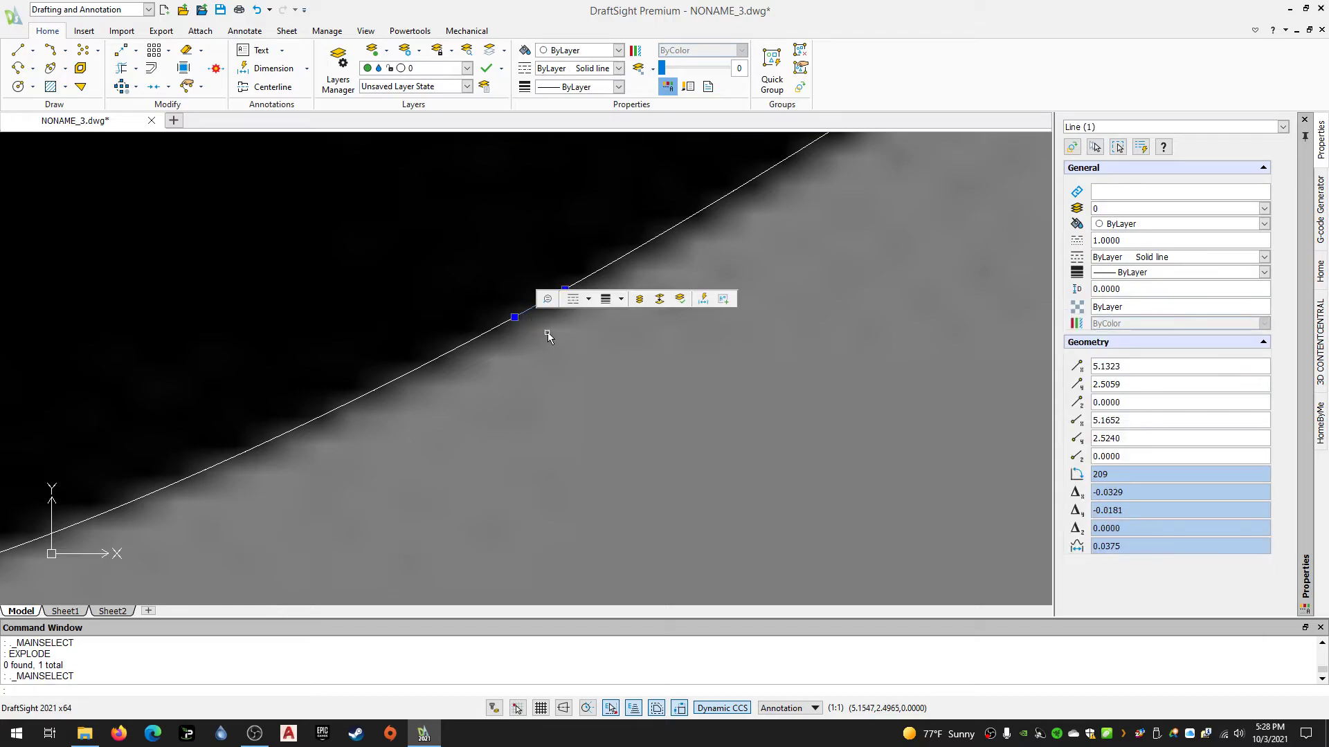
key(Escape)
scroll(513, 402, down, 4)
click(505, 395)
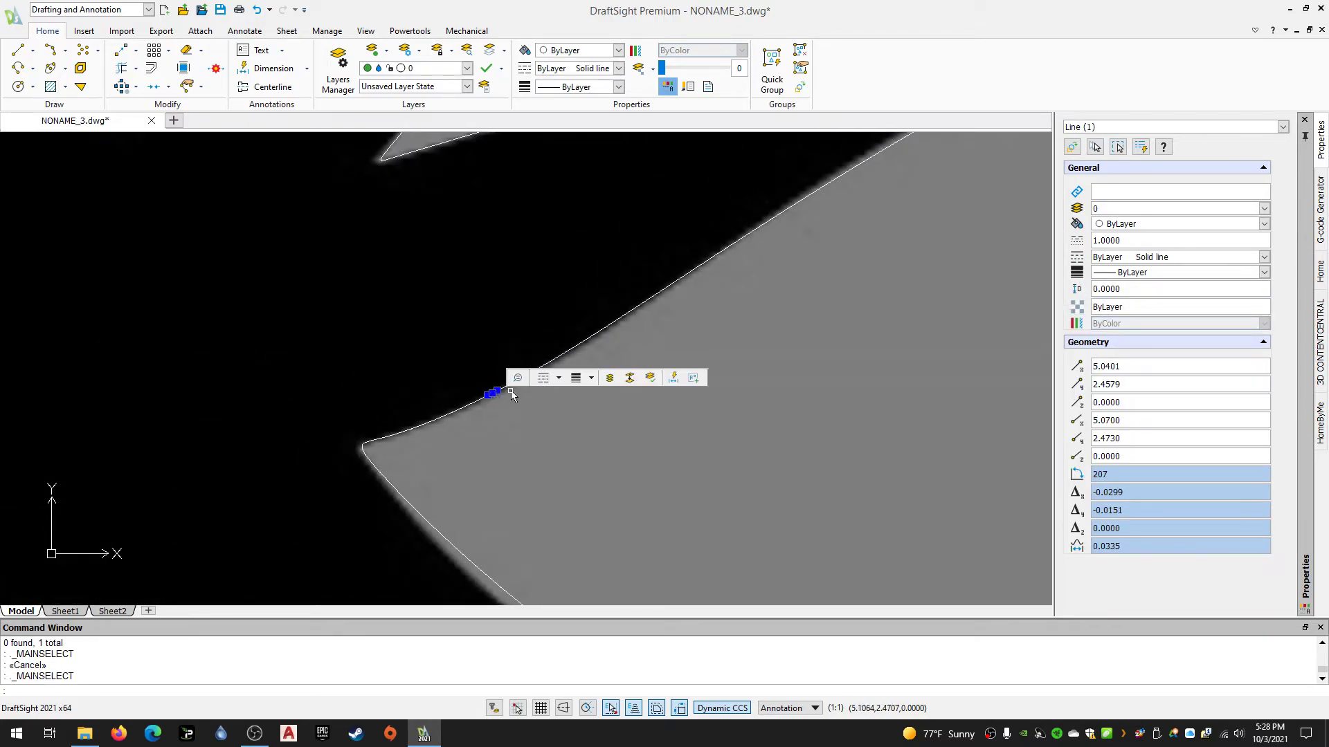
click(581, 344)
key(Escape)
key(Escape)
key(Escape)
scroll(668, 450, down, 5)
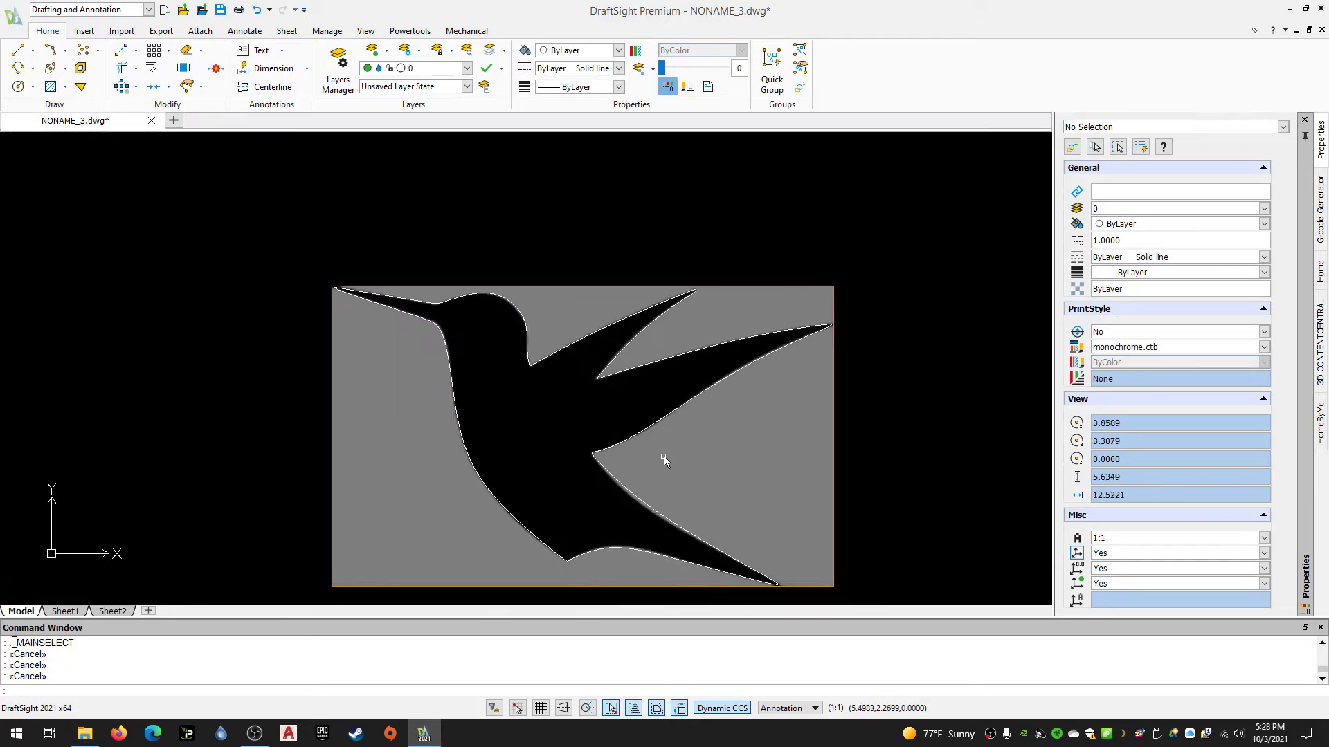
scroll(600, 380, down, 2)
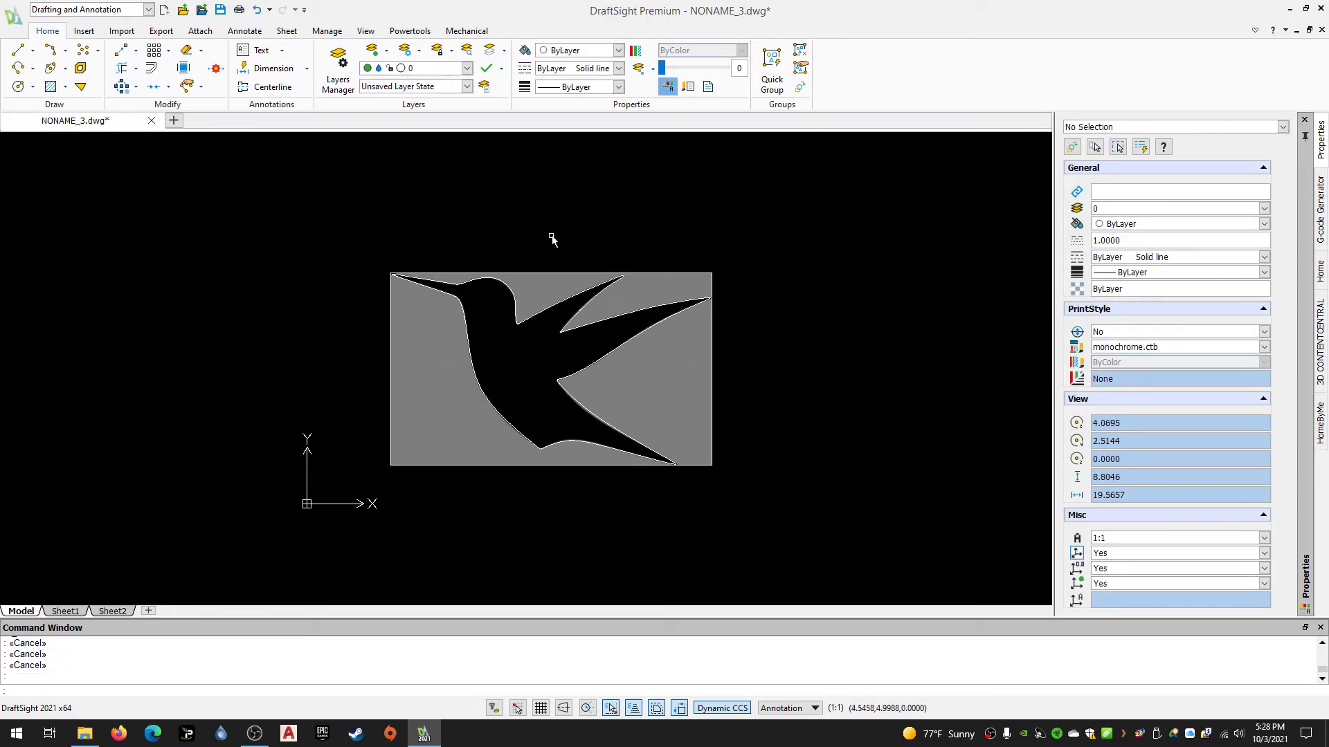
click(568, 297)
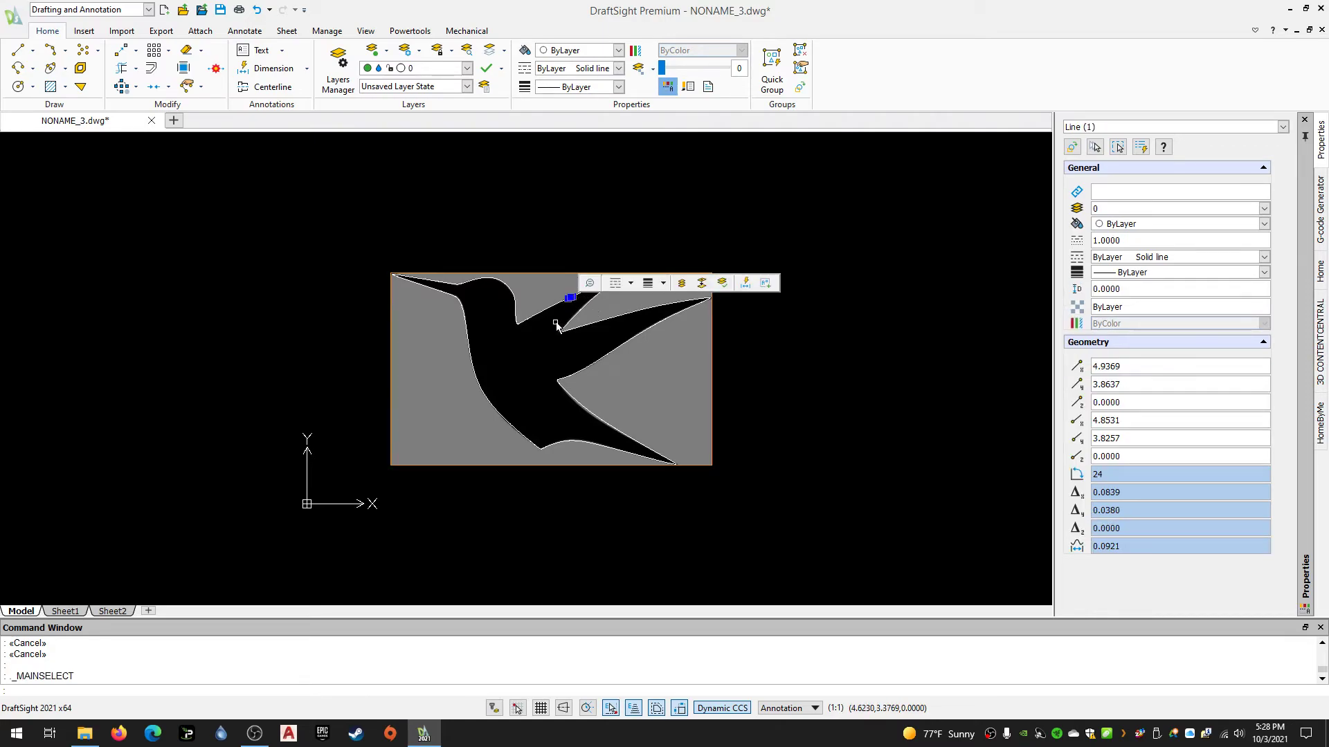
key(Escape)
key(Escape)
key(Escape)
Weld all segments of the bird outline into a single polyline and select it to check the joined vertices
text(weld)
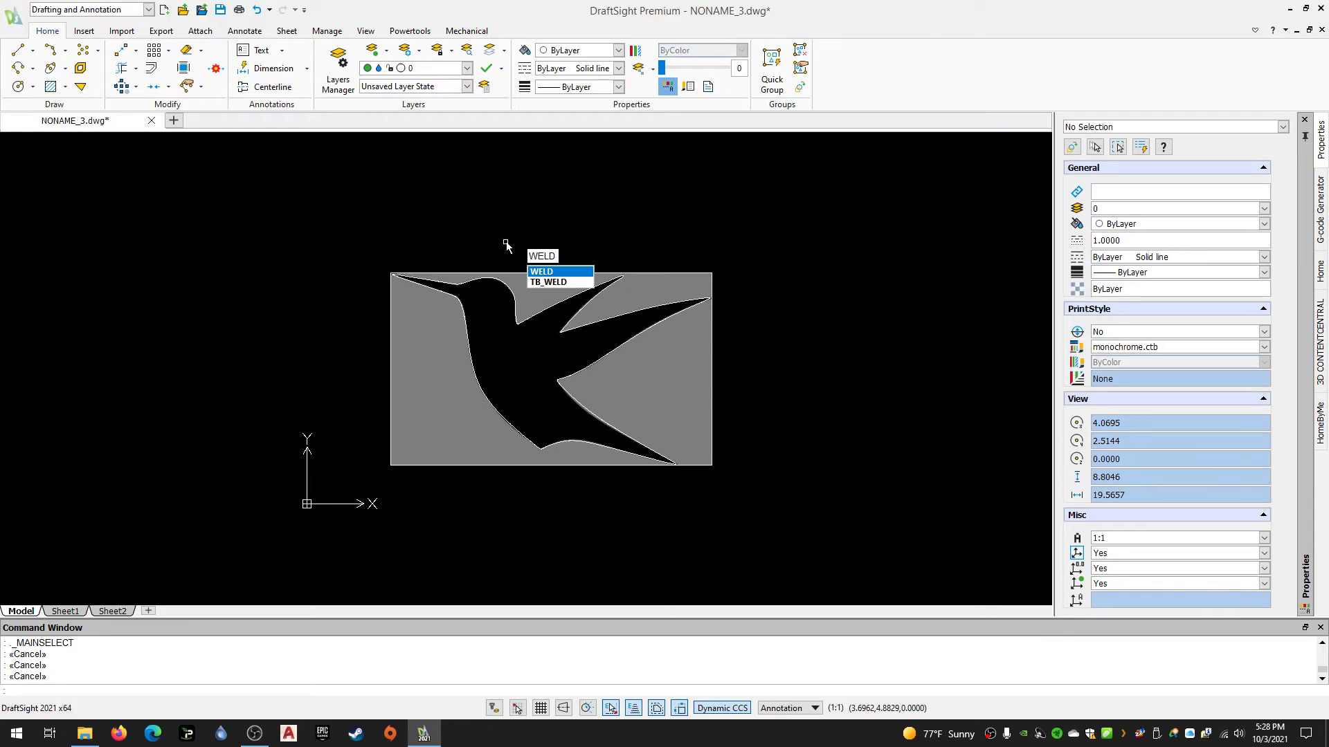
key(Return)
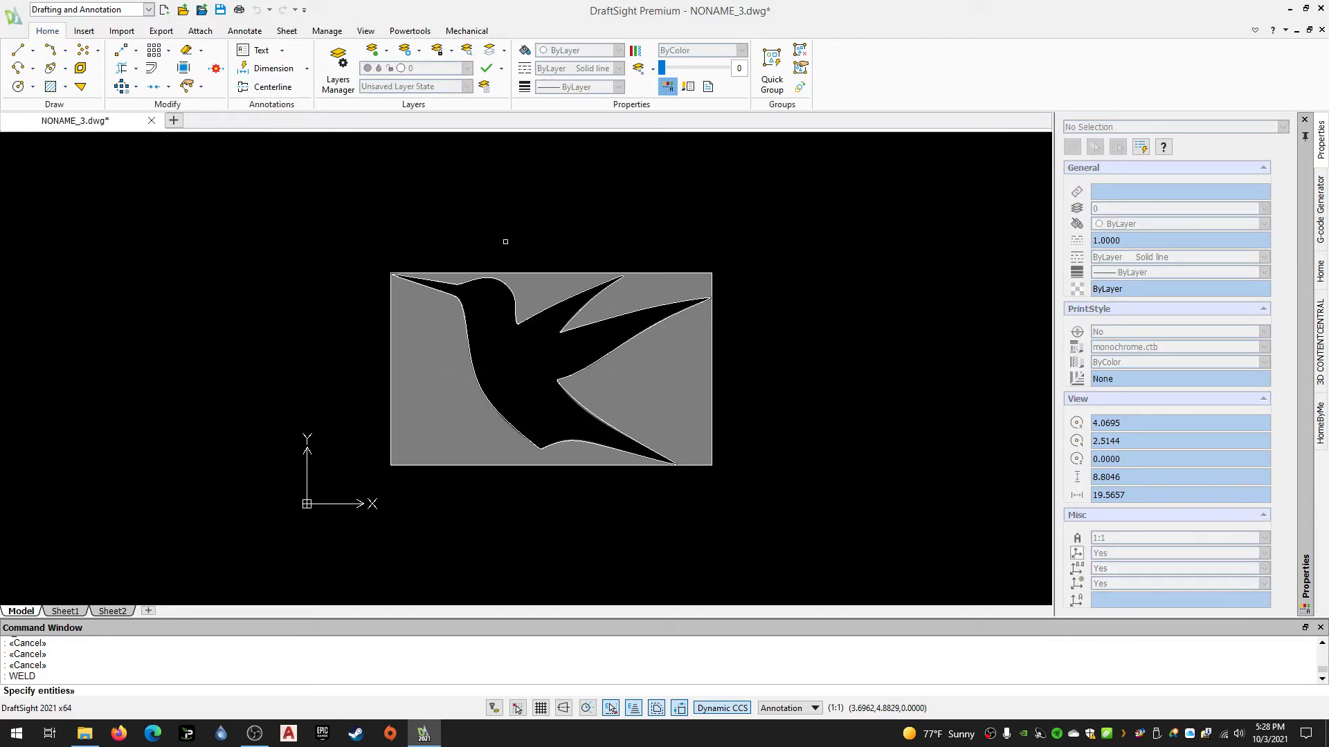
click(514, 298)
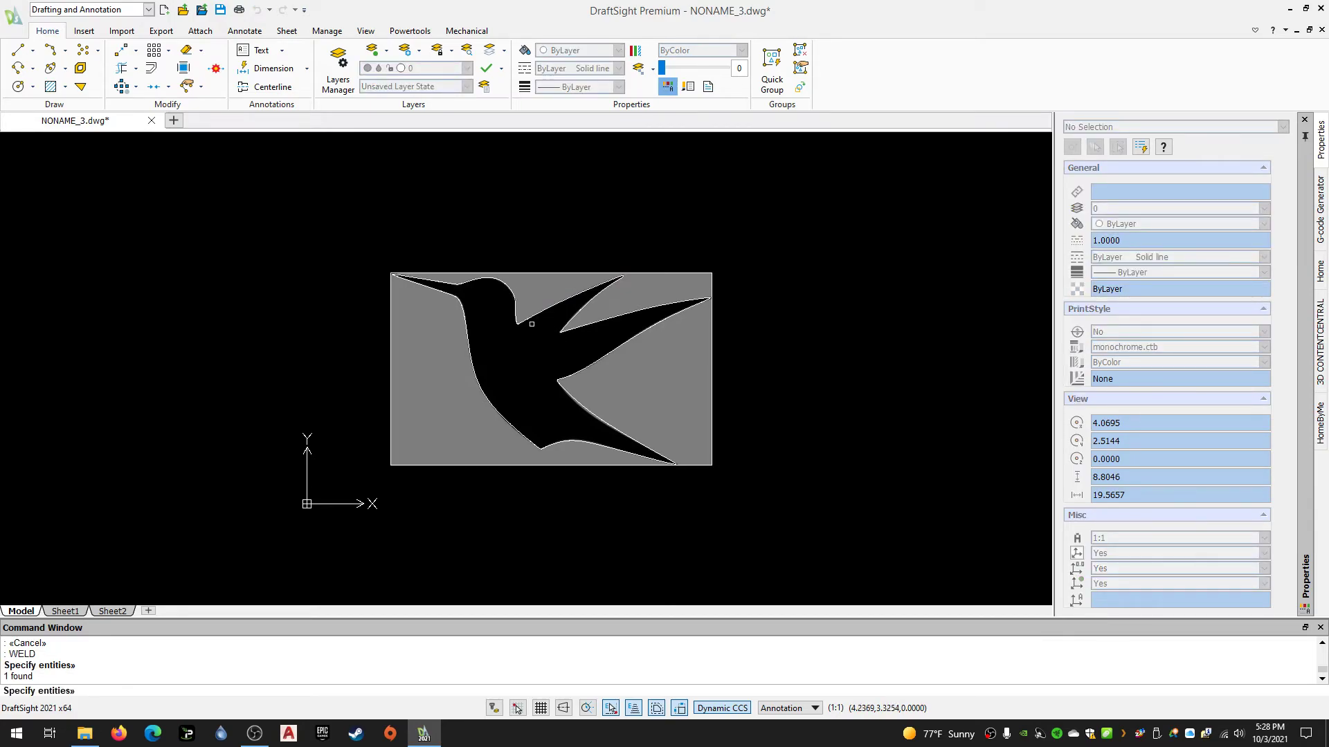
click(342, 229)
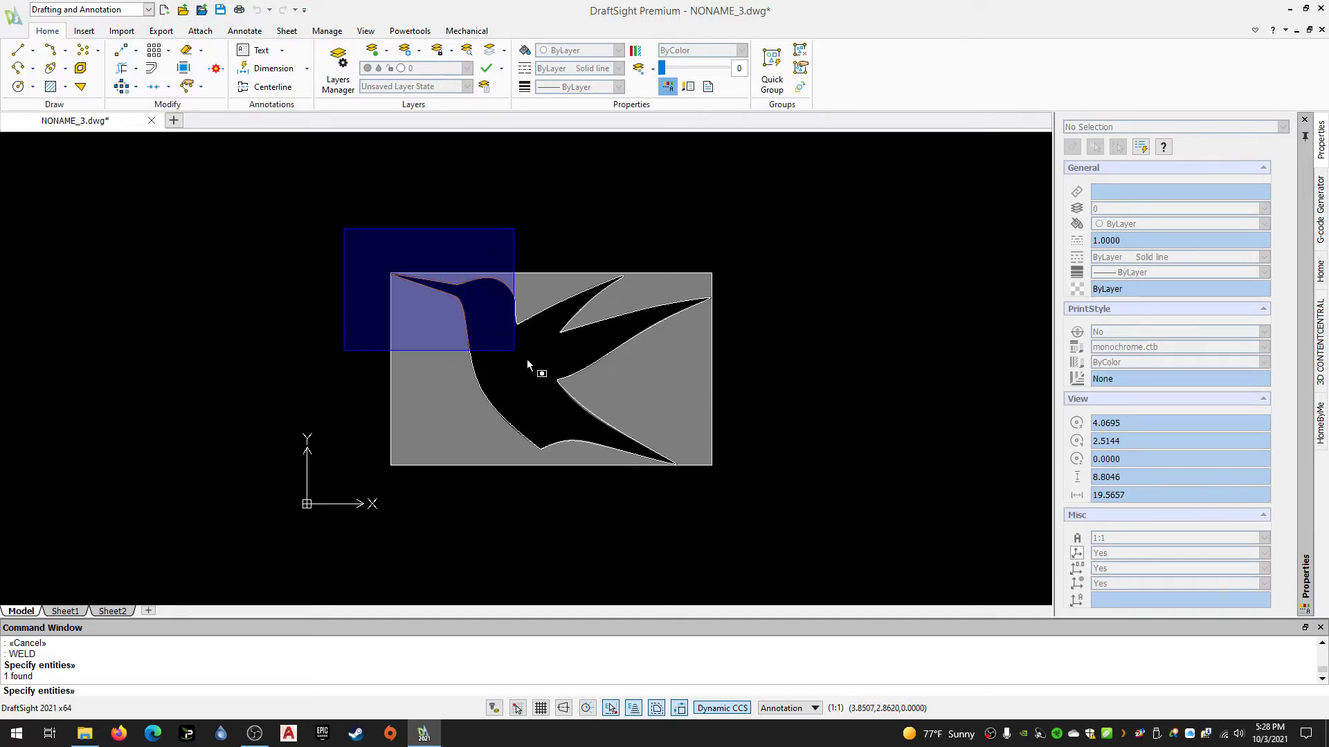
click(778, 511)
key(Return)
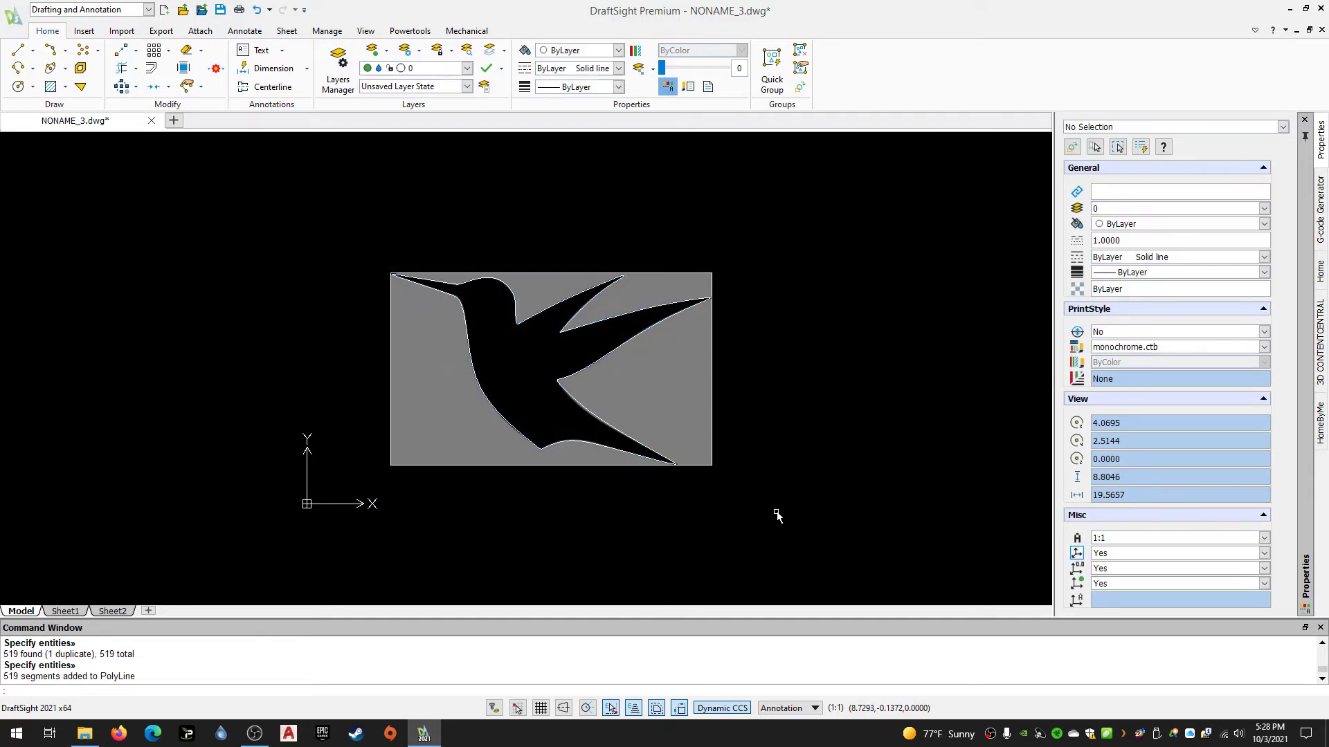
click(637, 448)
scroll(519, 294, up, 6)
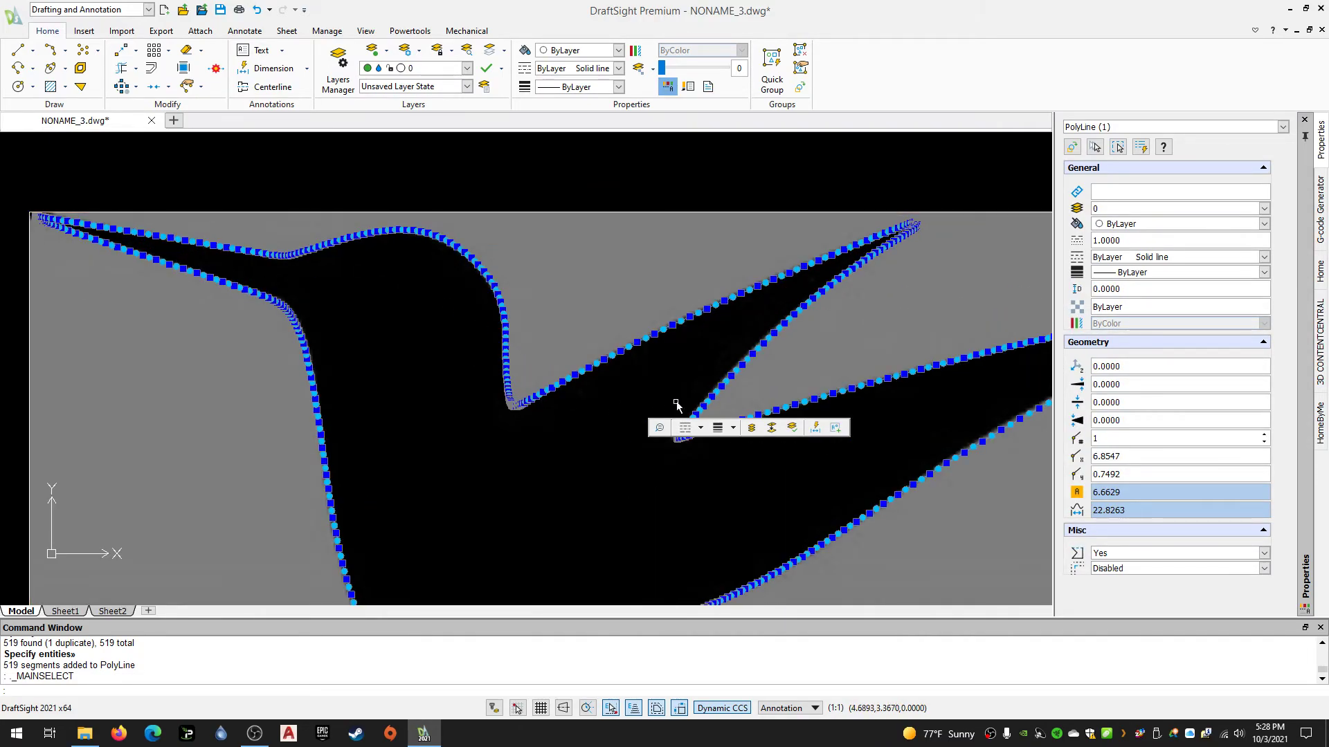
scroll(721, 379, down, 3)
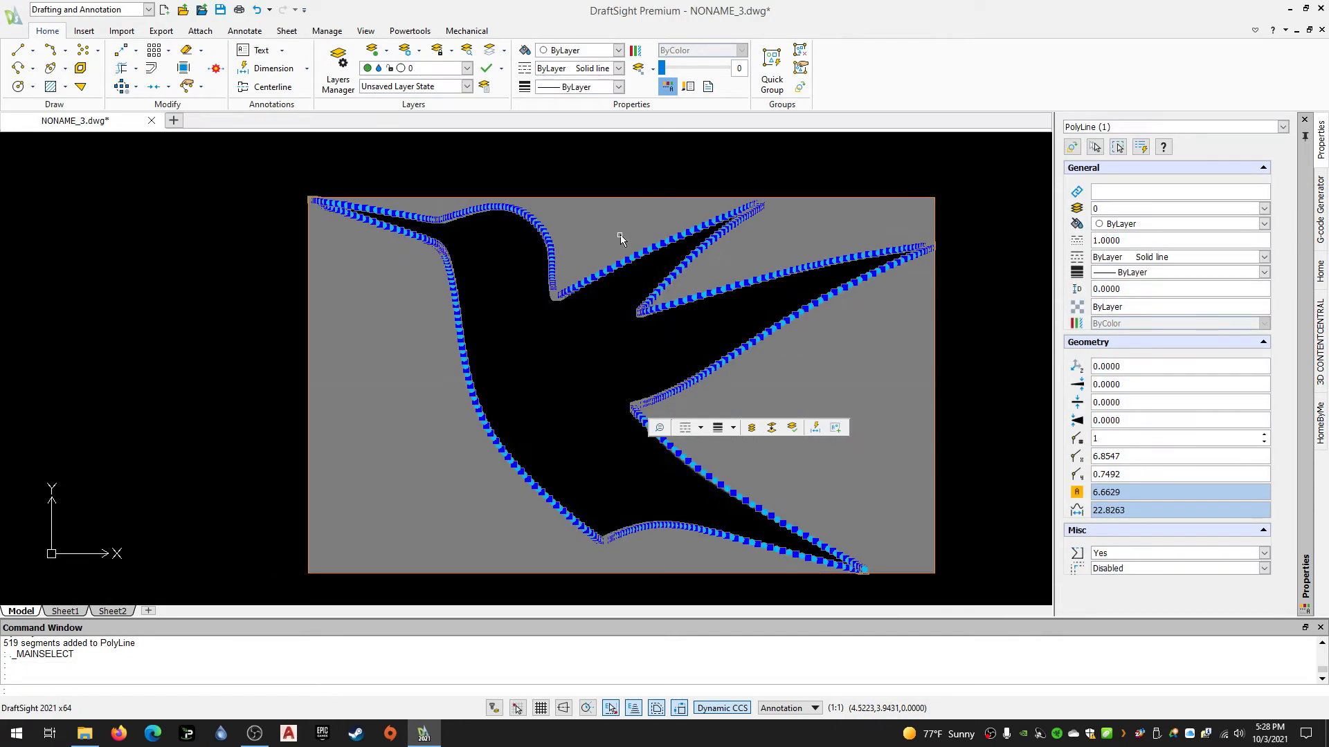
key(Escape)
Delete the bird reference image and check that the remaining outline selects as one object
click(935, 315)
key(Delete)
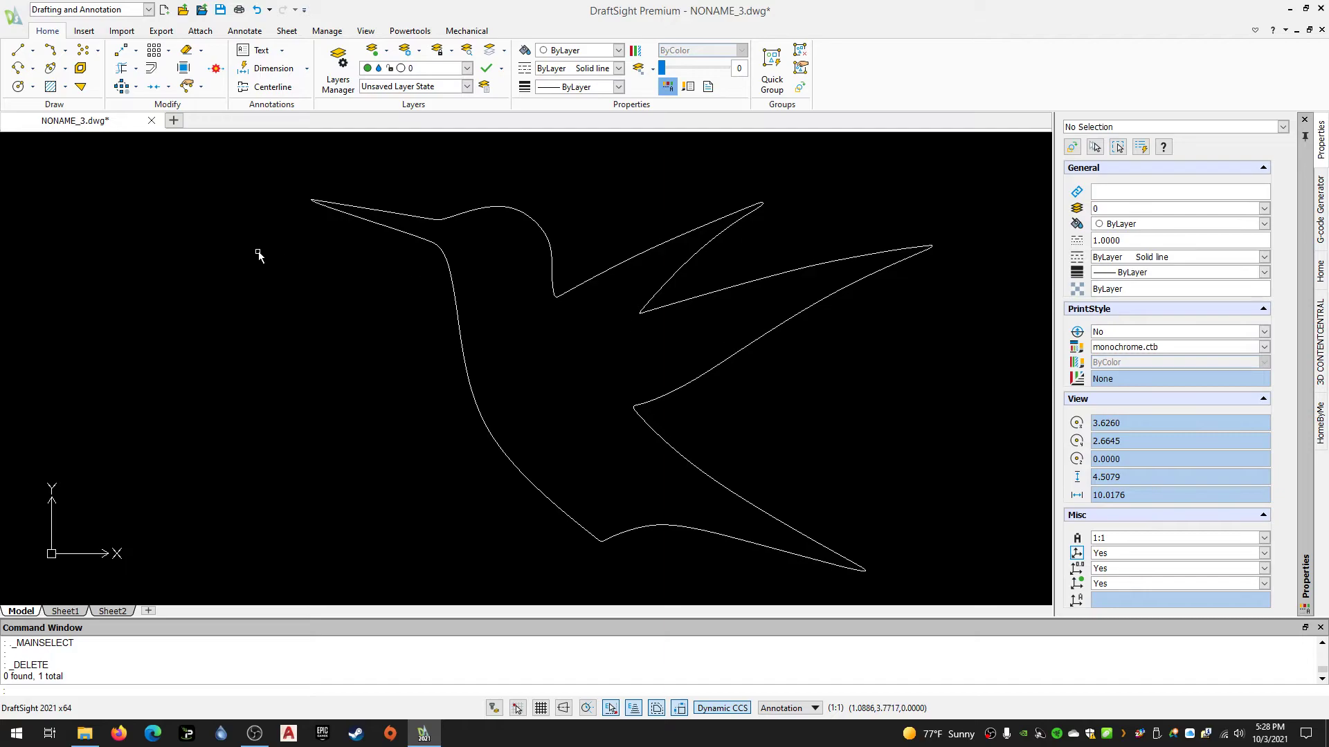
click(241, 166)
click(945, 546)
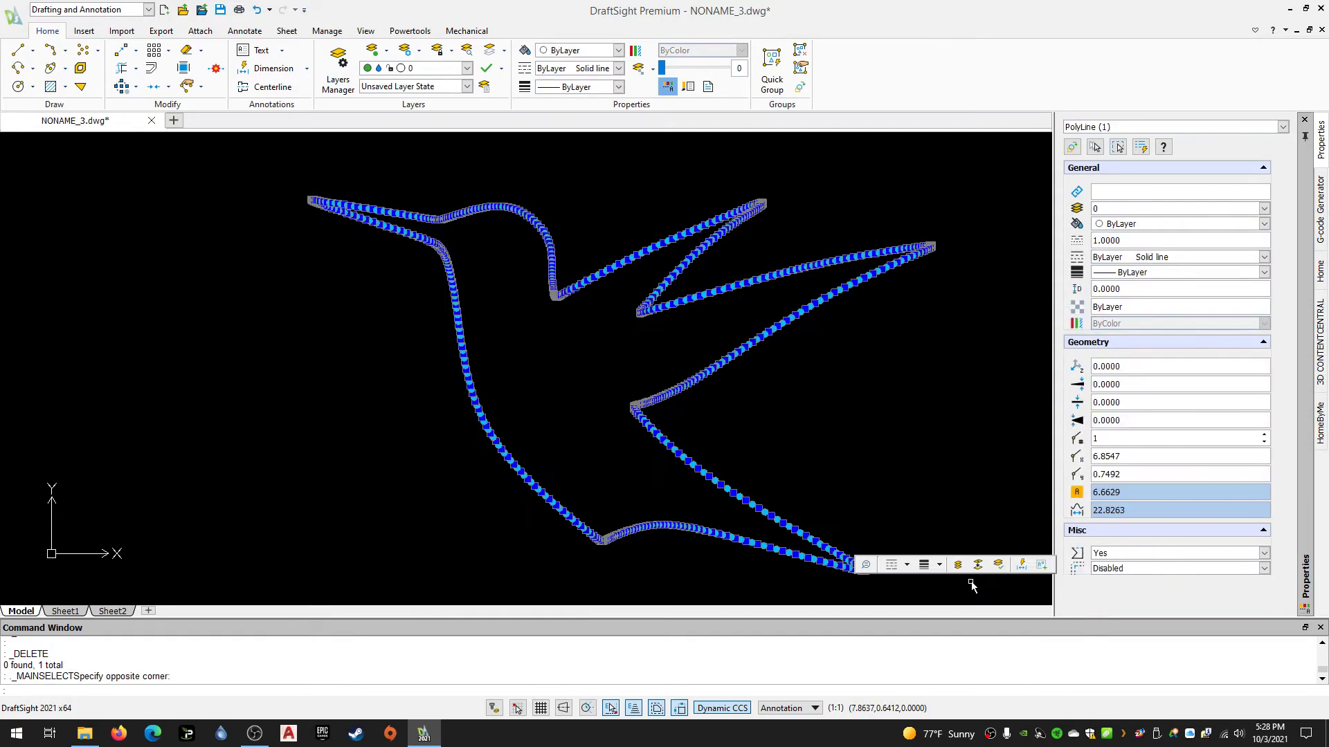
key(Escape)
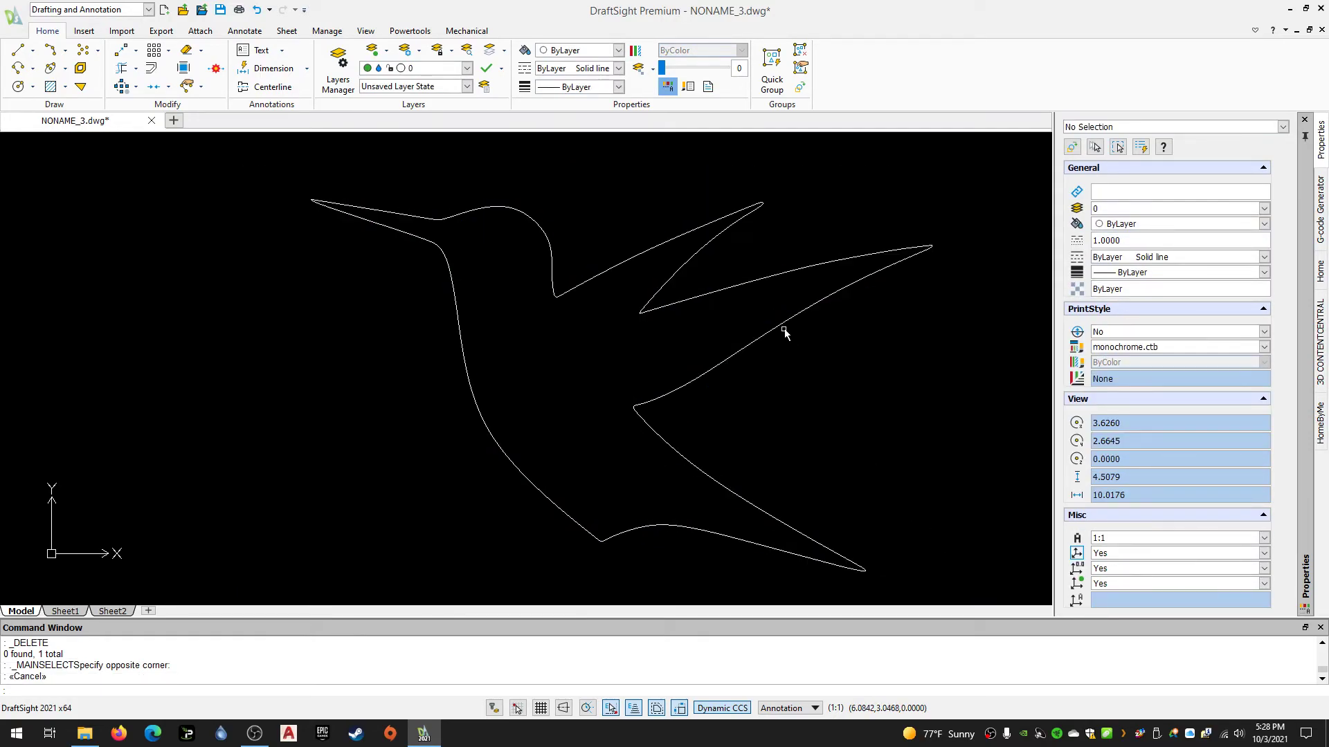
click(782, 330)
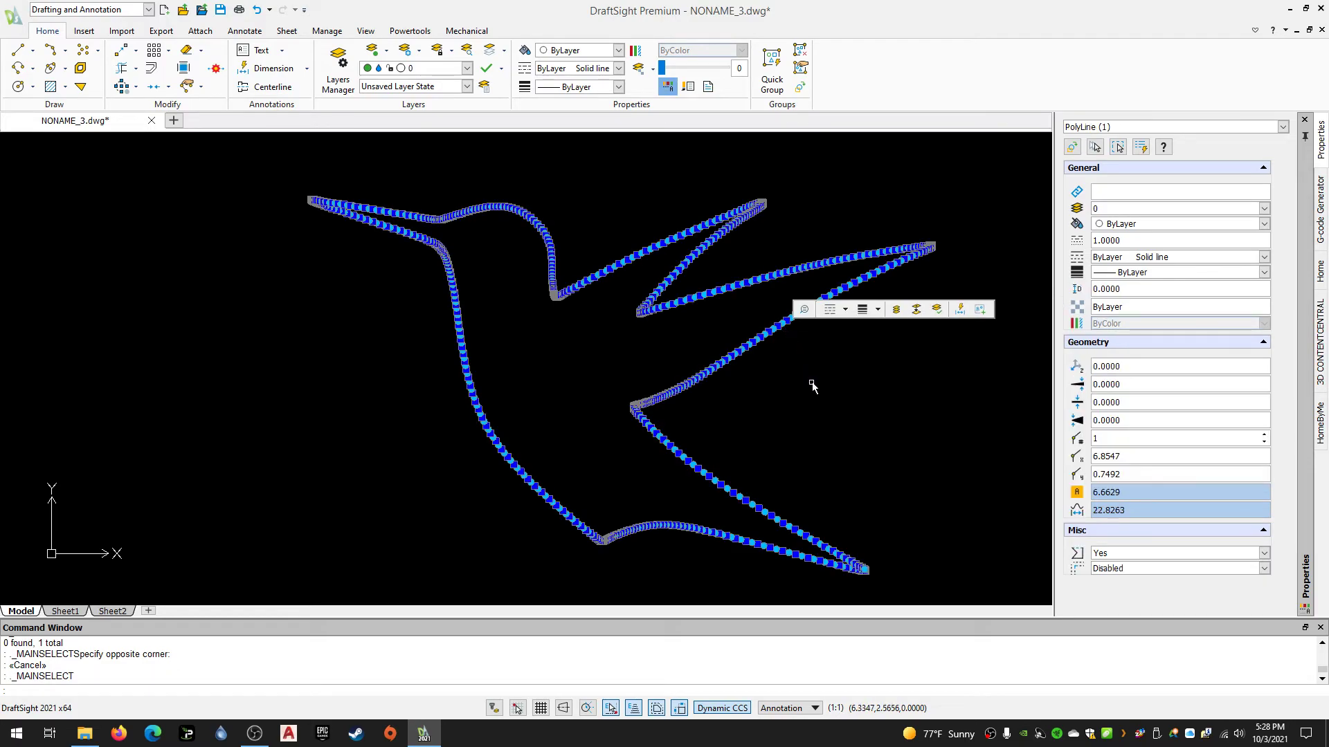
key(Escape)
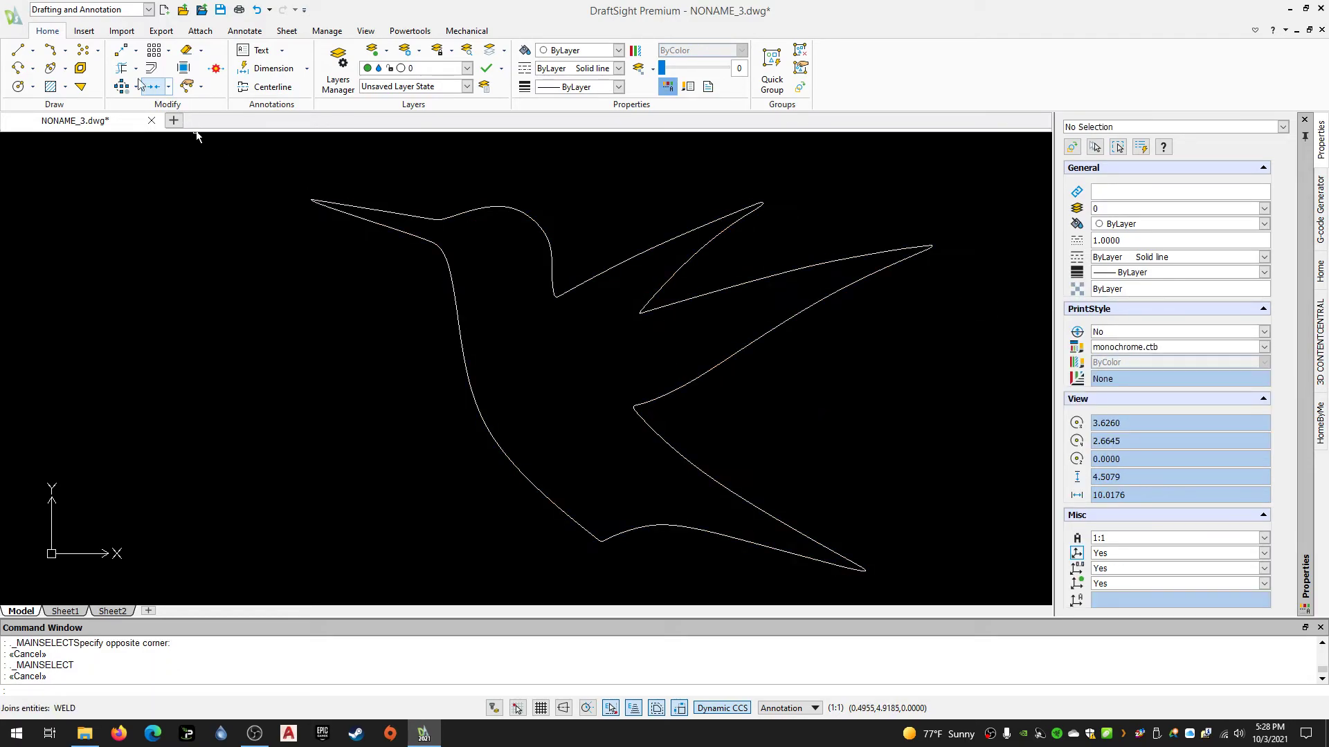
Save the drawing to the Desktop as "humming bird" in the R2010 ASCII Drawing (*.dxf) format
click(10, 21)
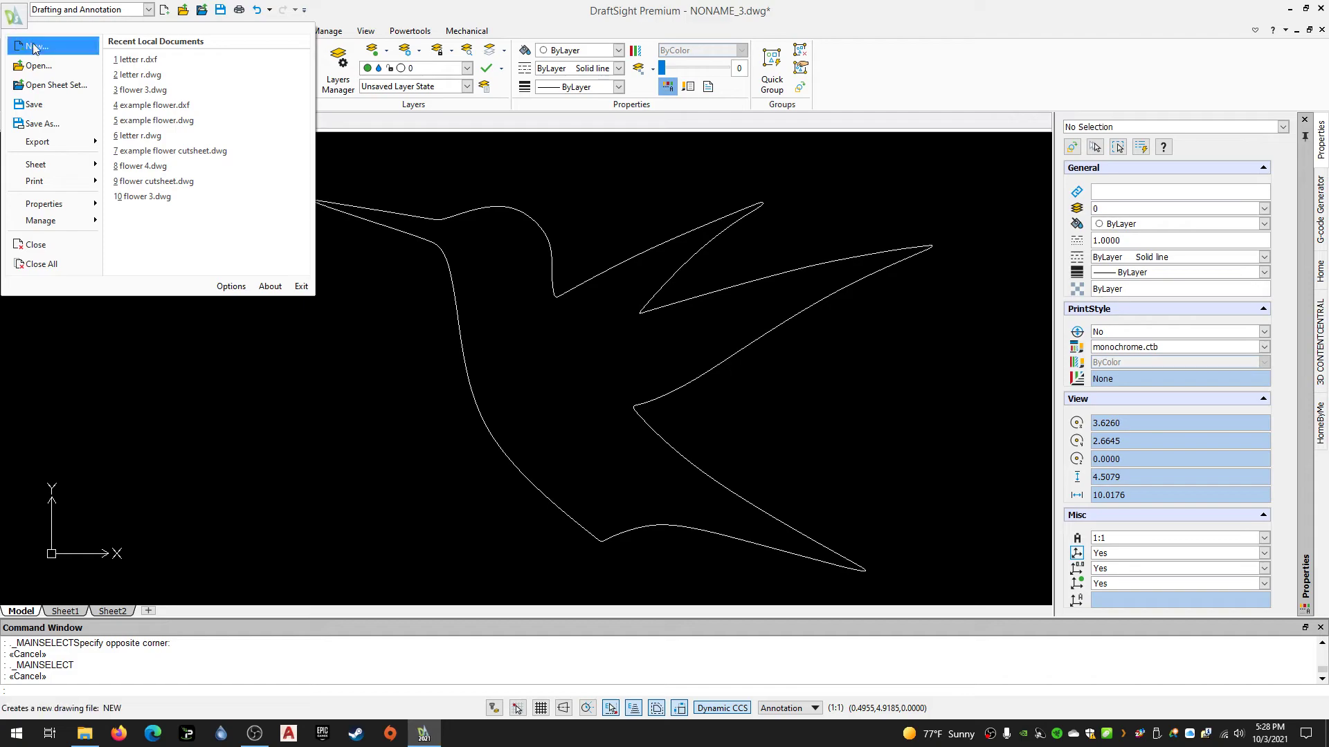
click(59, 124)
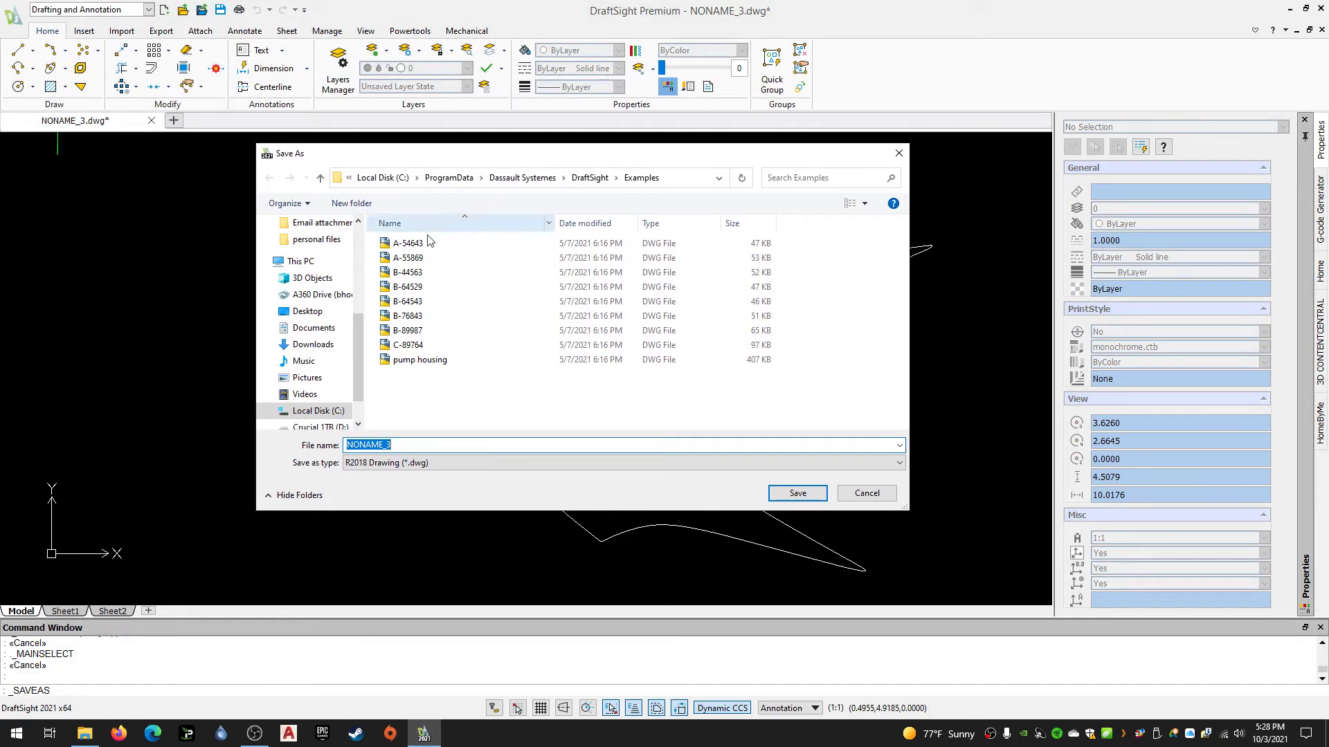
click(307, 312)
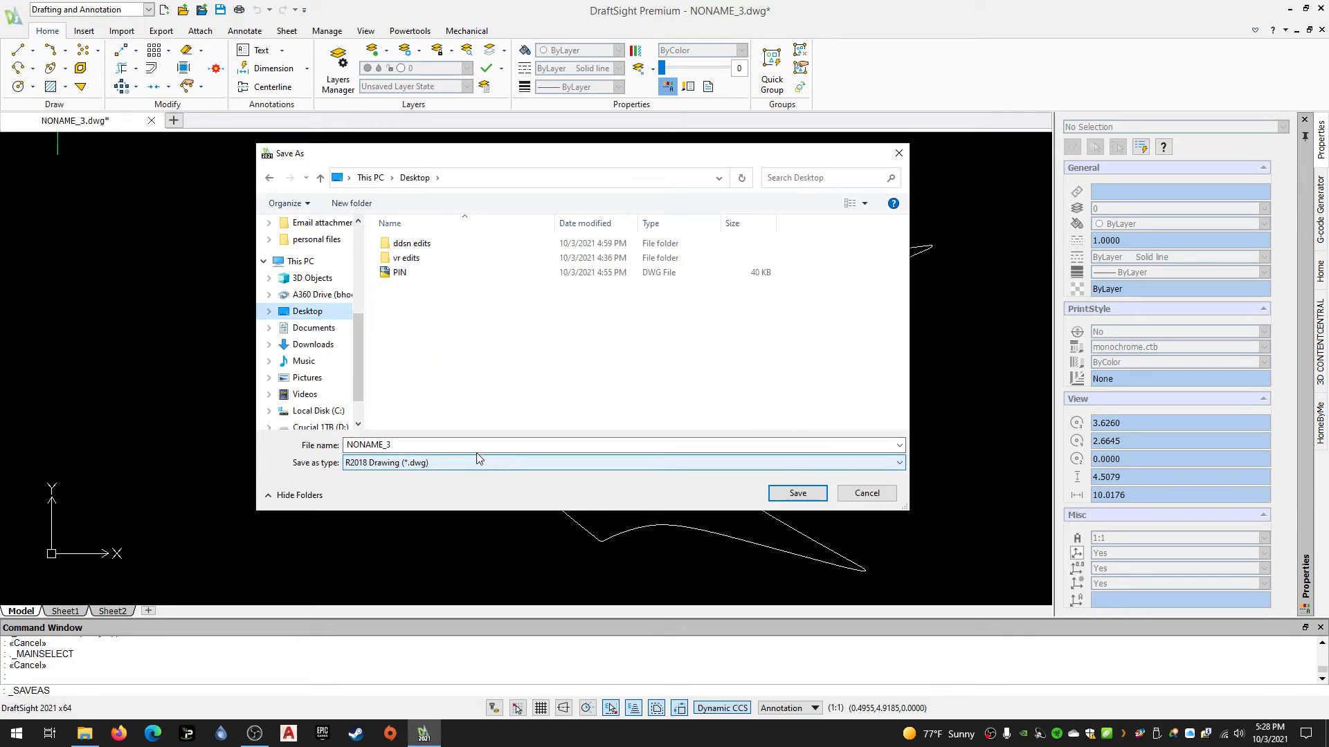
double_click(430, 443)
text(humming bird)
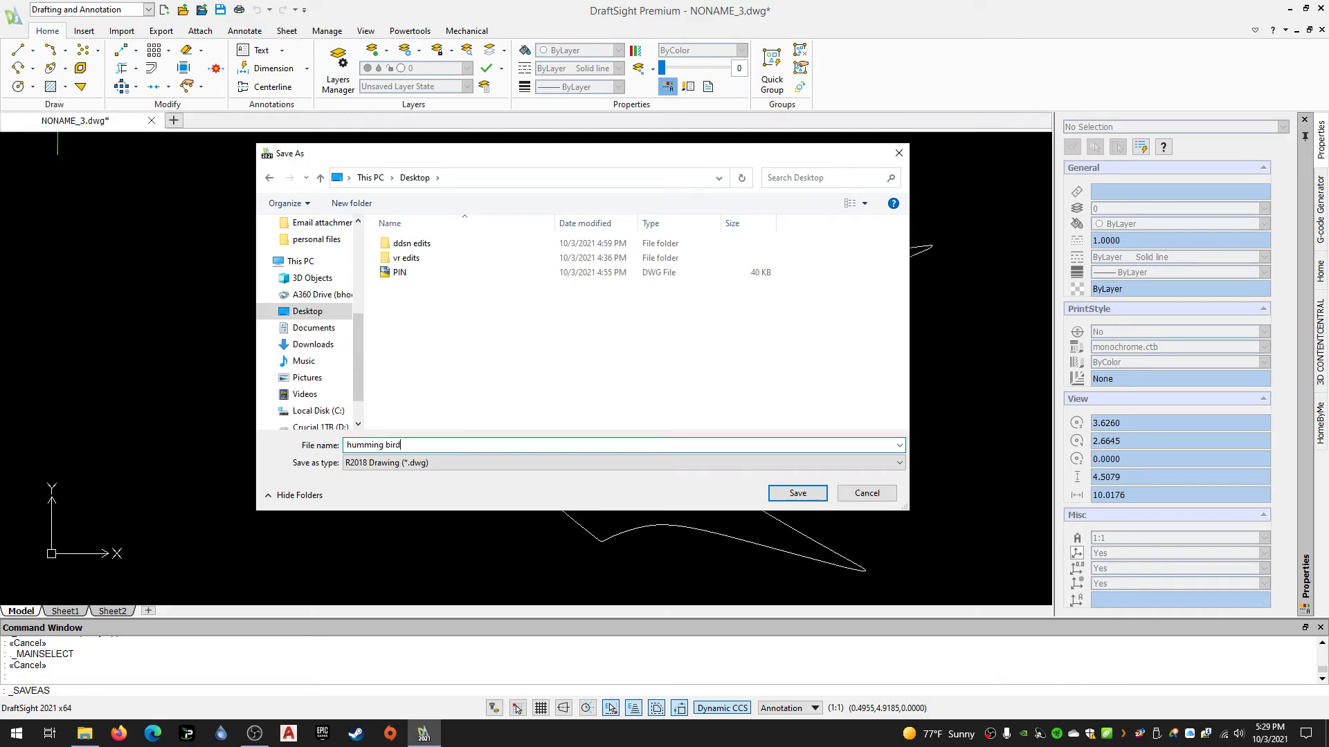
click(443, 461)
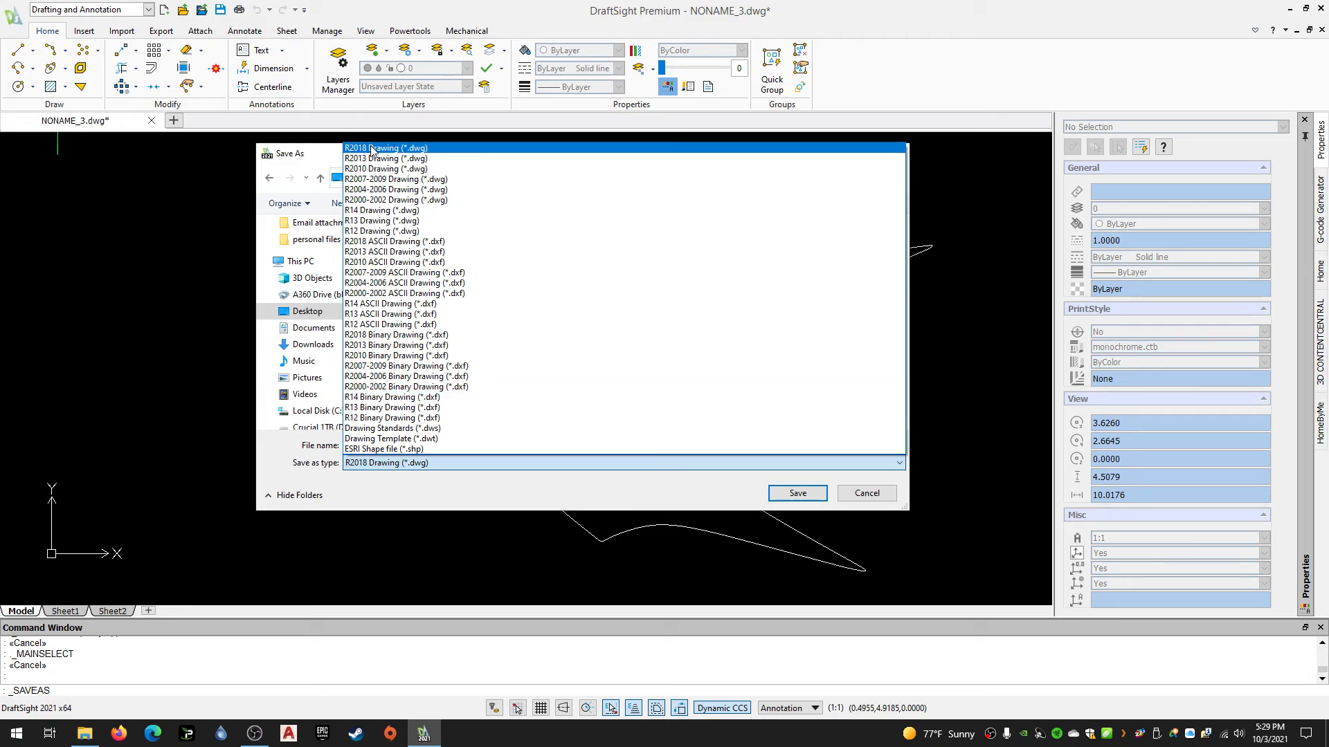
click(395, 266)
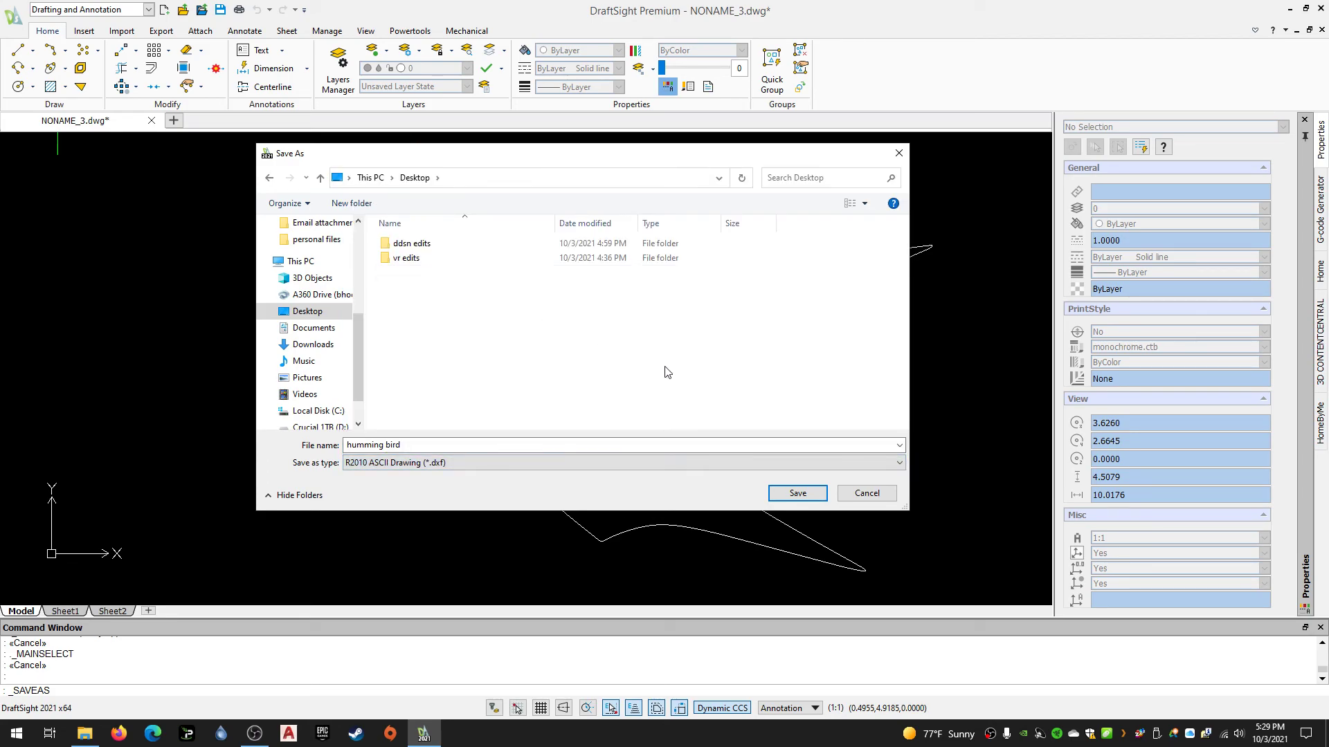
click(798, 493)
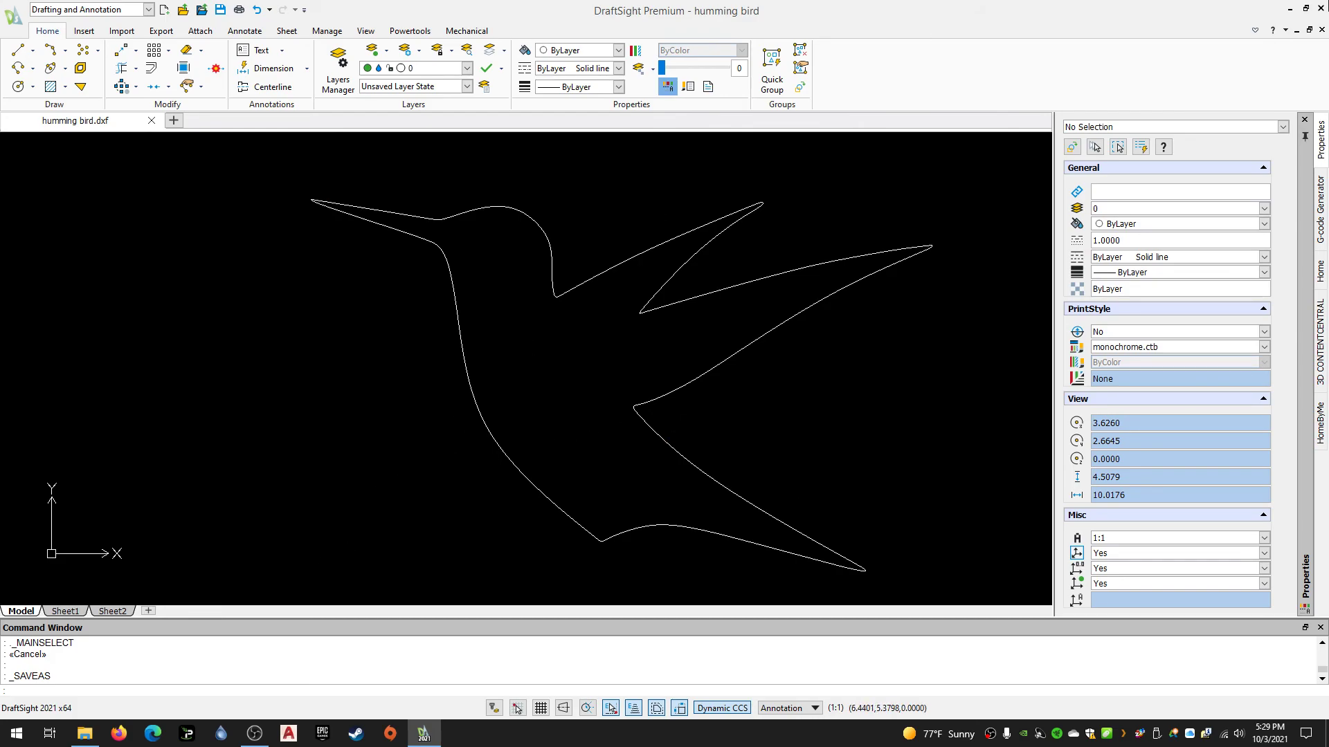
Switch to File Explorer and view the properties of the humming bird file on the Desktop to check its file type
click(1290, 8)
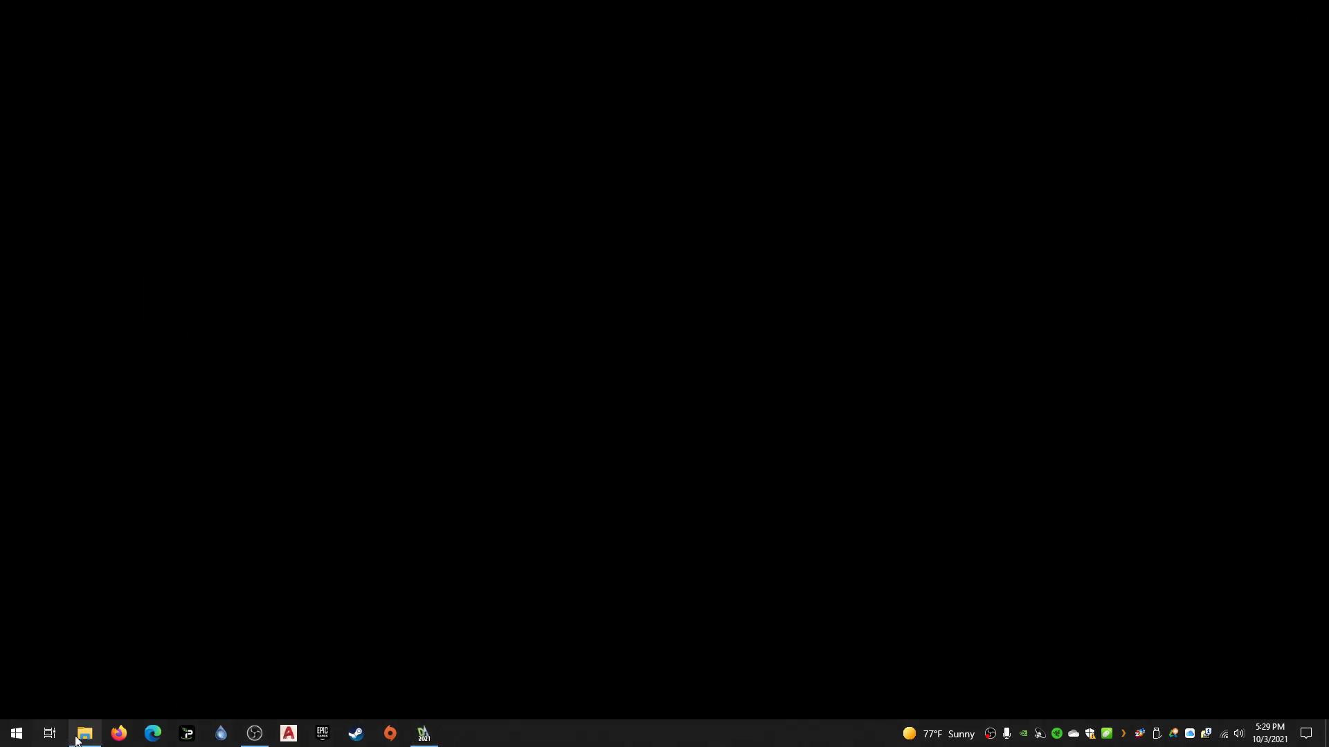
click(84, 733)
click(71, 162)
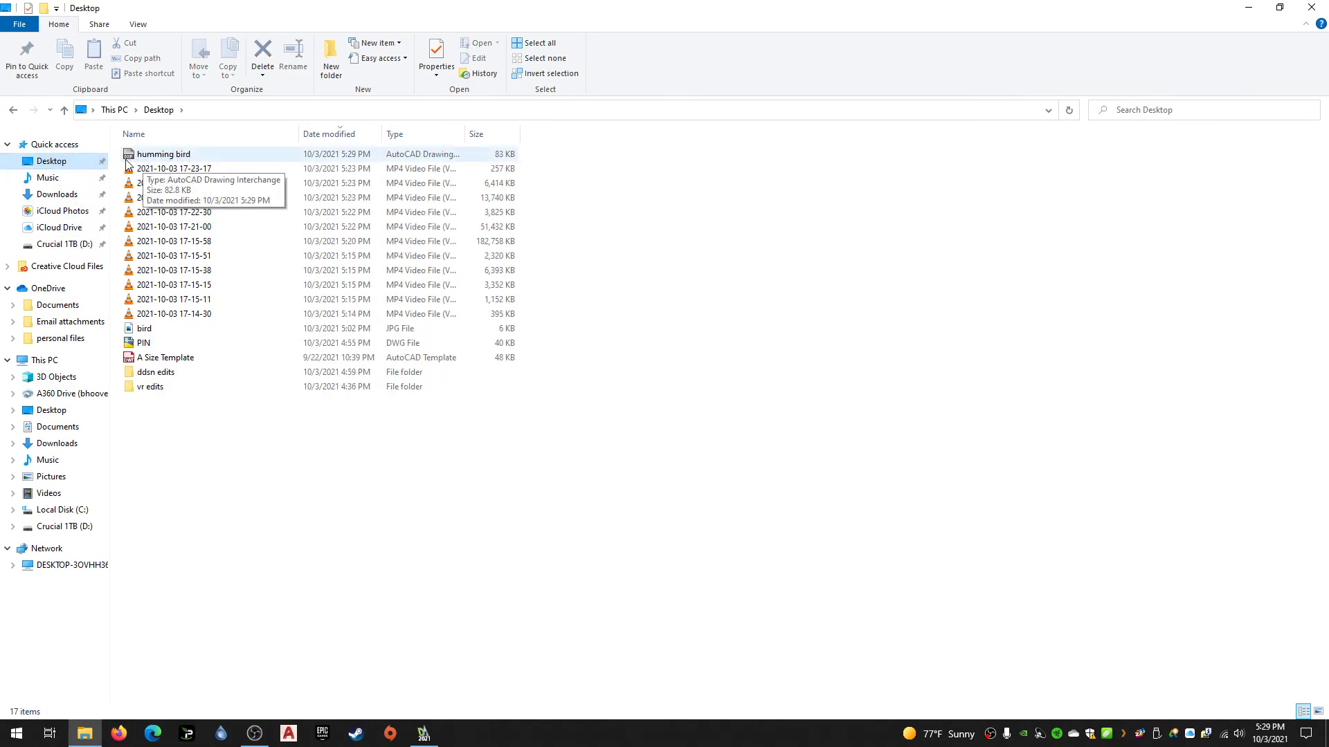
right_click(127, 160)
click(195, 454)
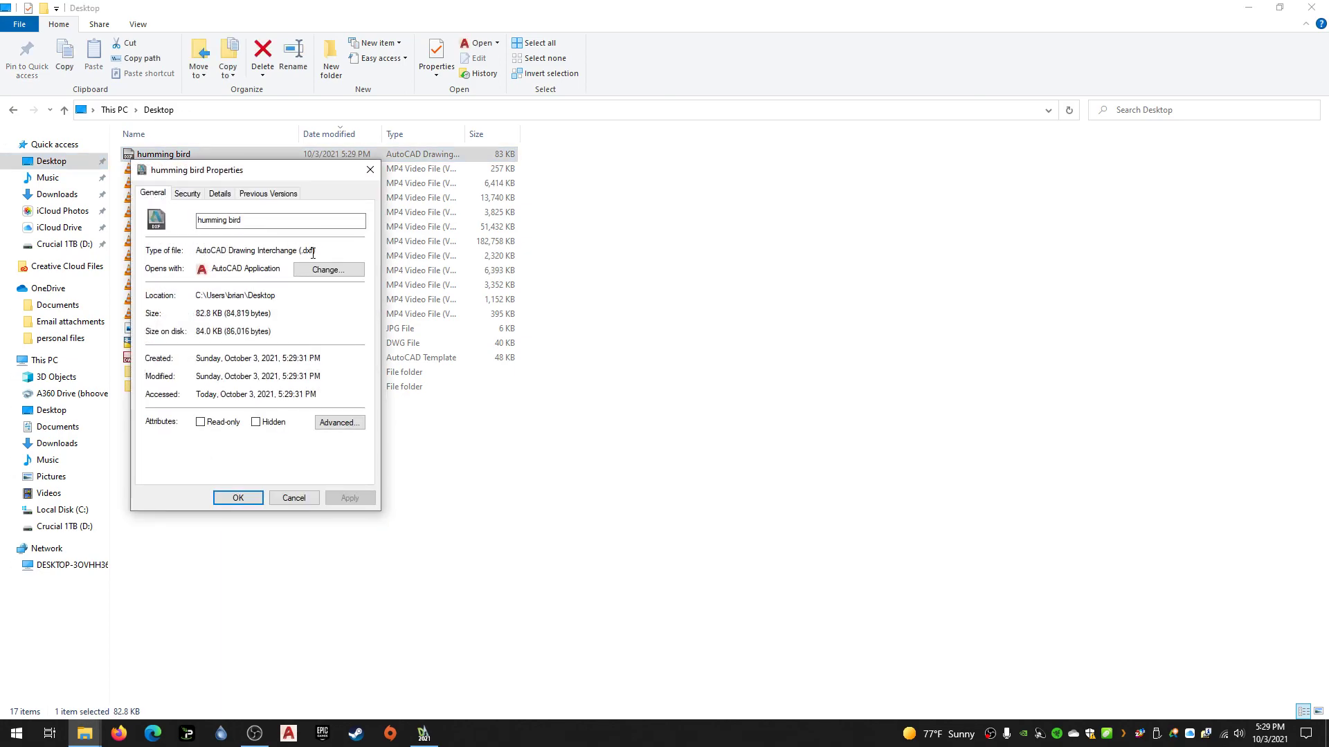